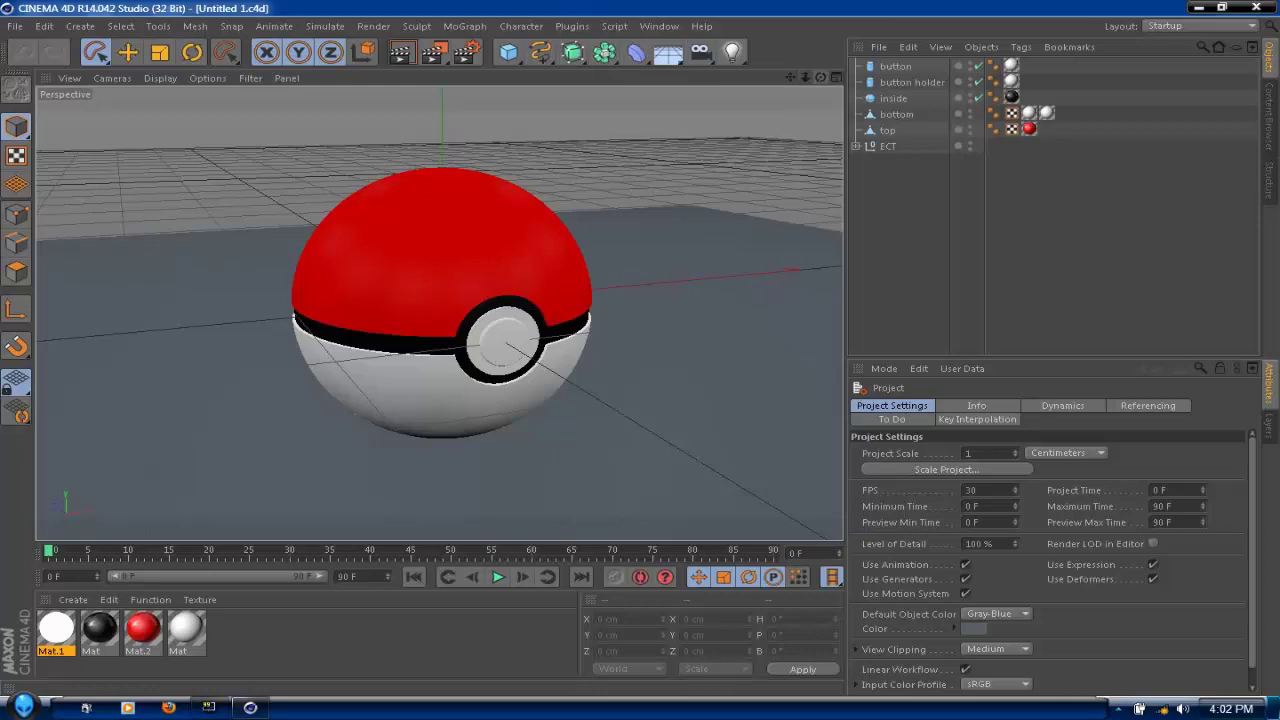
# - Disable the Array and Plane in the ECT lighting group and hide its Array, Floor and Plane in the viewport and render
pyautogui.moveTo(821, 77)
pyautogui.mouseDown()
pyautogui.moveTo(878, 96)
pyautogui.moveTo(832, 104)
pyautogui.moveTo(821, 60)
pyautogui.moveTo(820, 85)
pyautogui.moveTo(620, 102)
pyautogui.moveTo(824, 73)
pyautogui.mouseUp()
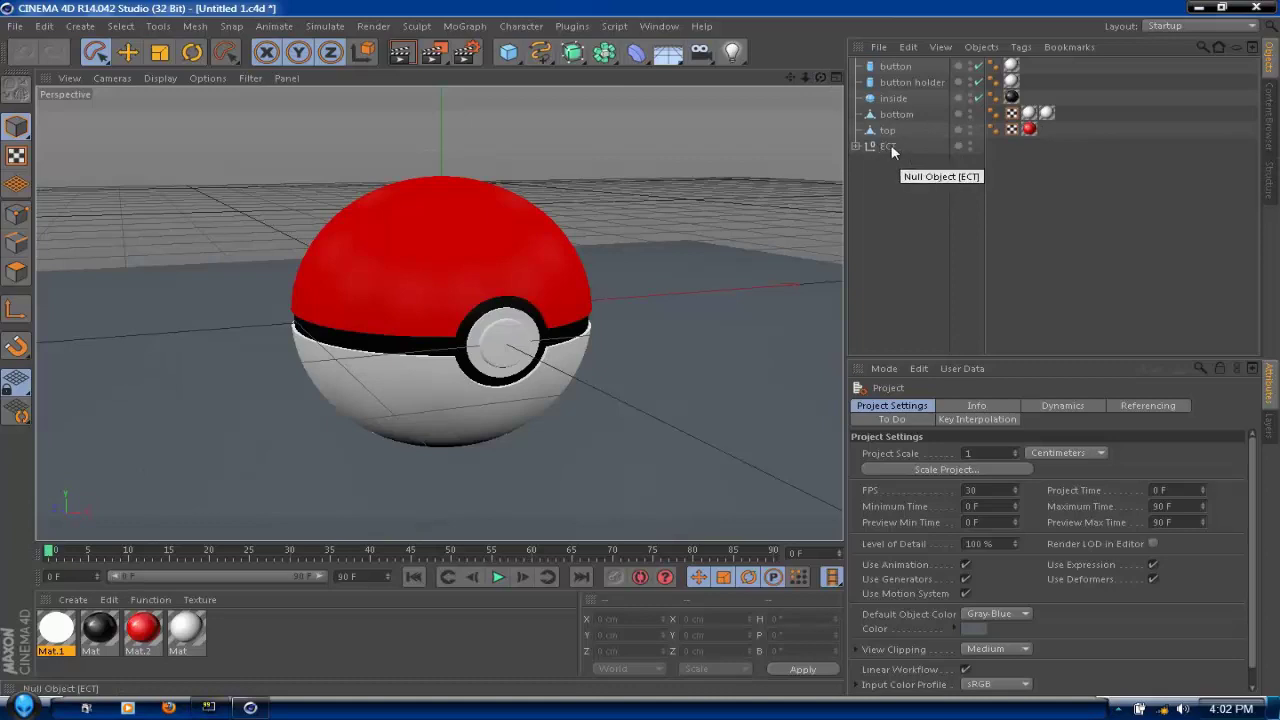
pyautogui.click(857, 147)
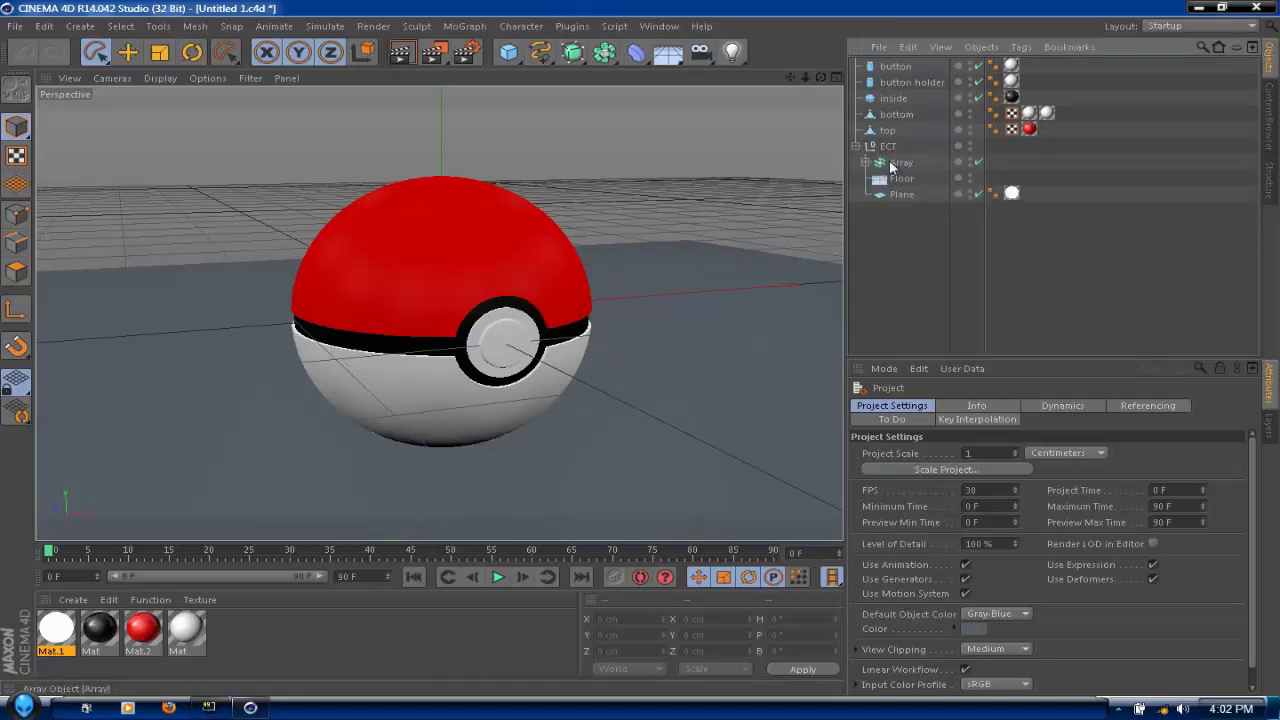
pyautogui.click(979, 163)
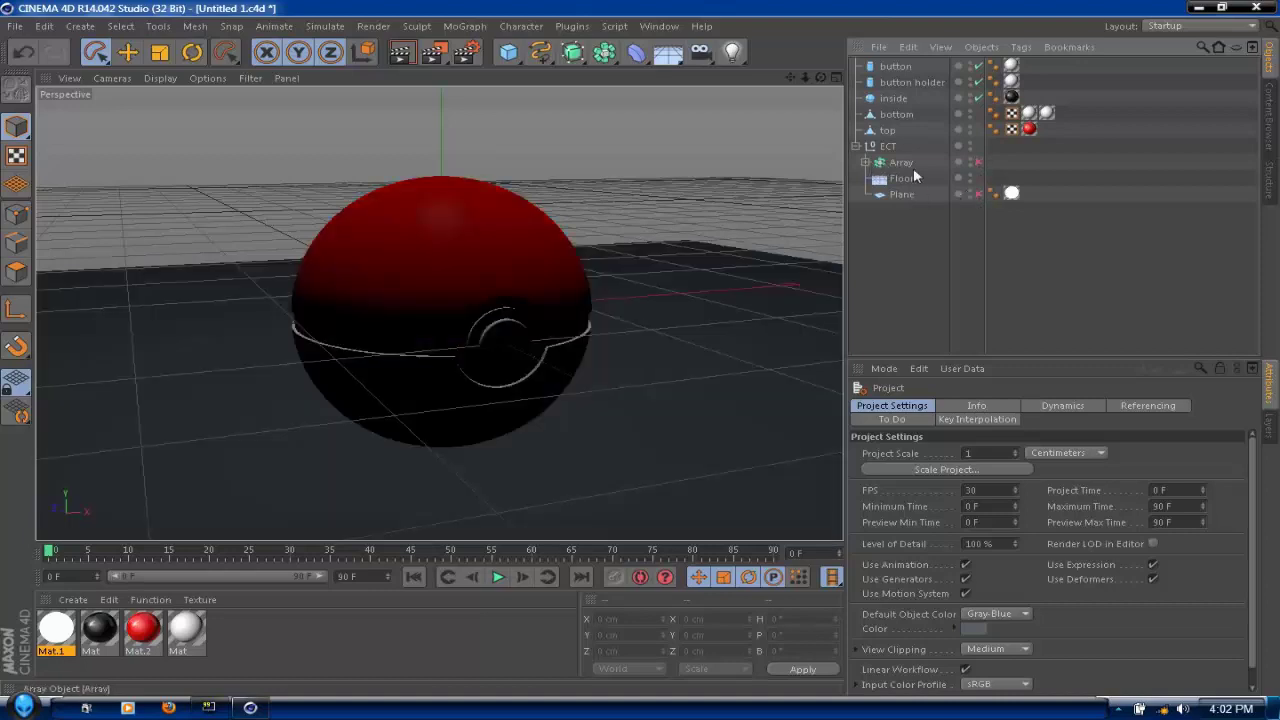
pyautogui.click(970, 176)
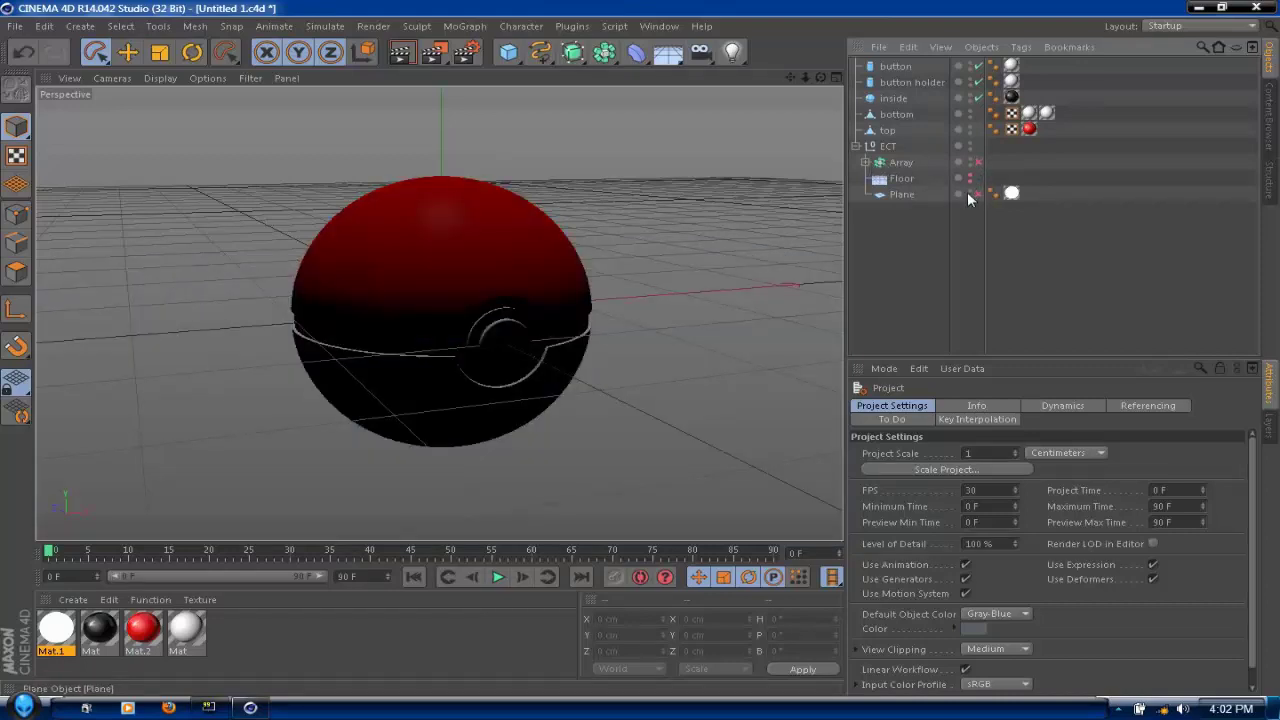
pyautogui.click(970, 160)
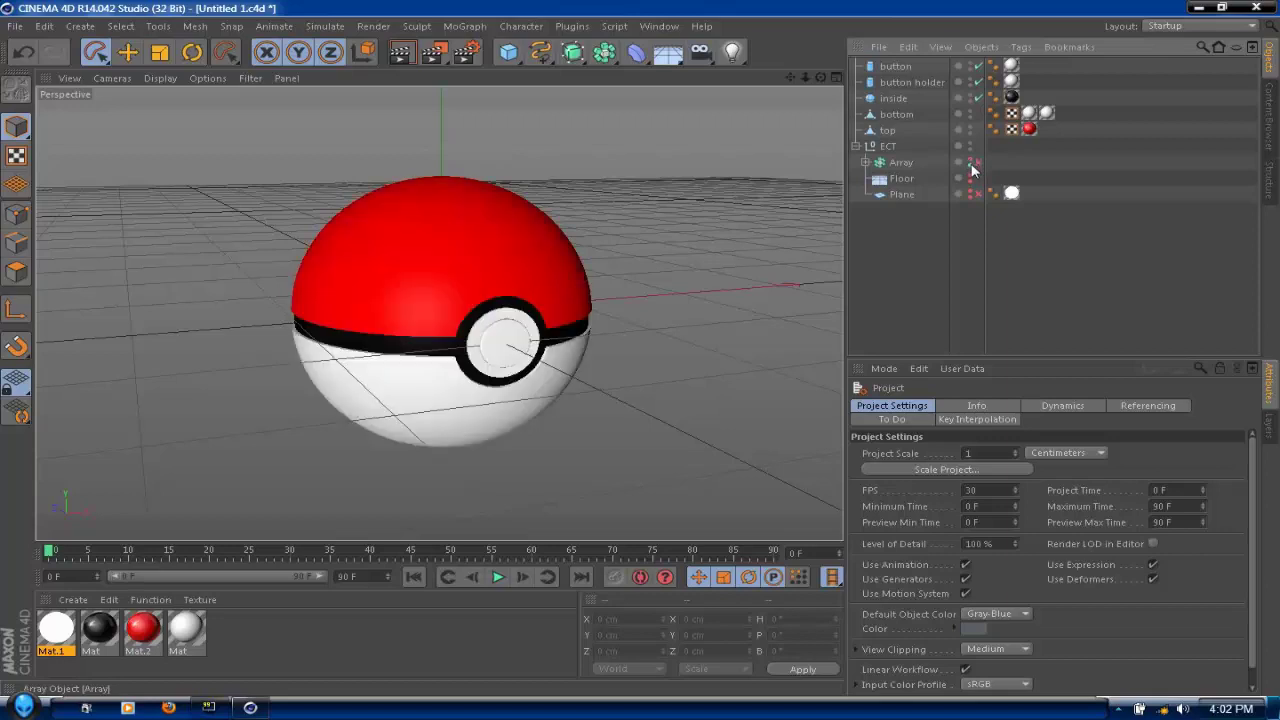
pyautogui.click(866, 162)
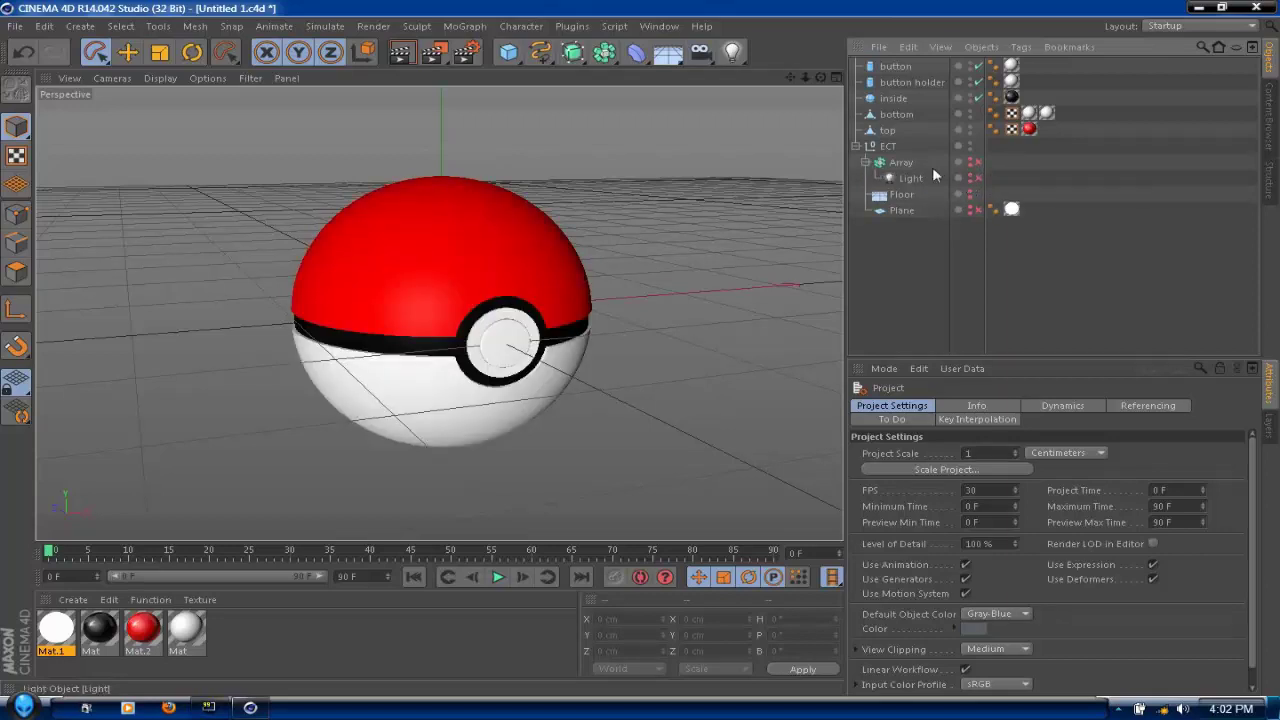
pyautogui.click(856, 146)
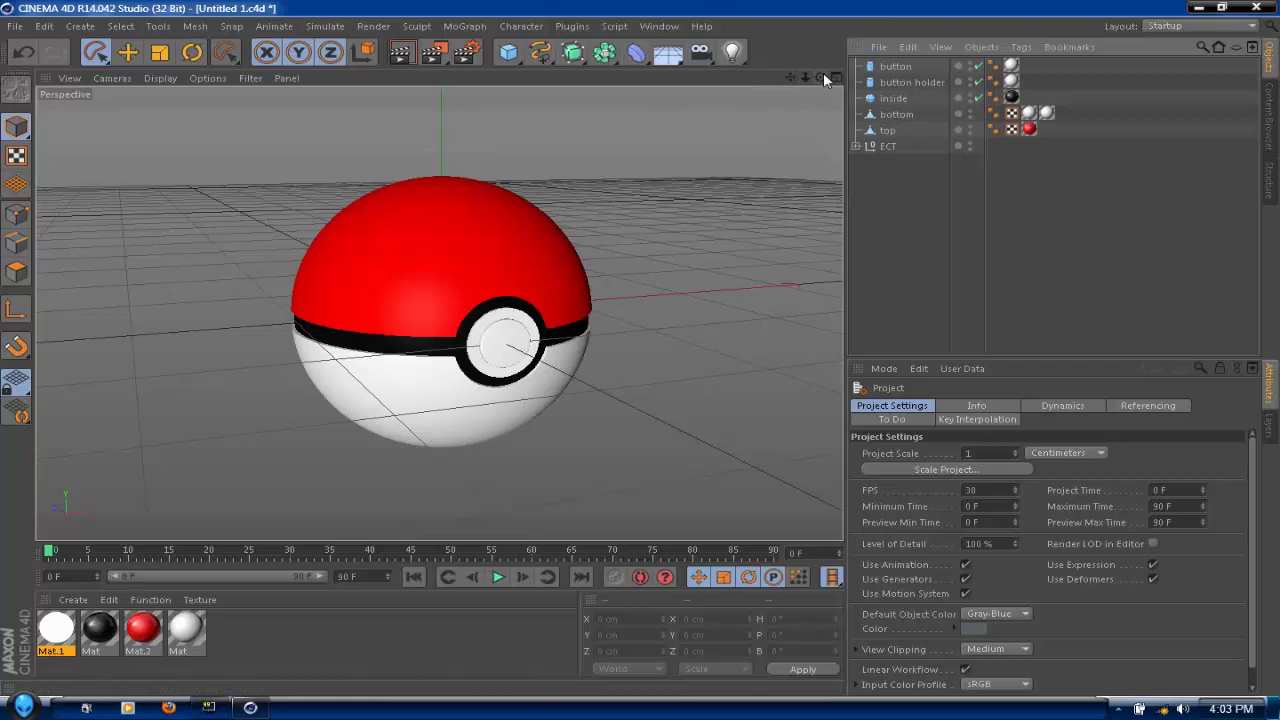
# - Convert the inside sphere to an editable polygon object and switch to polygon mode
pyautogui.moveTo(821, 77); pyautogui.dragTo(855, 88)
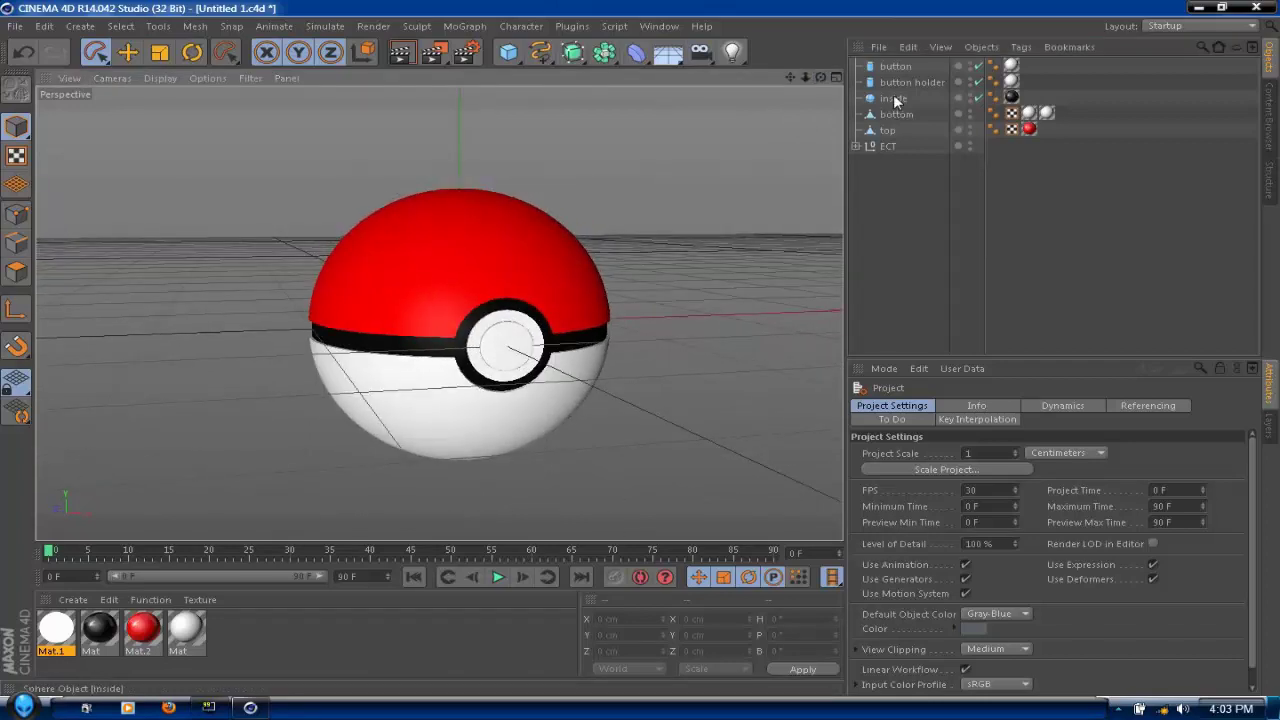
pyautogui.click(894, 99)
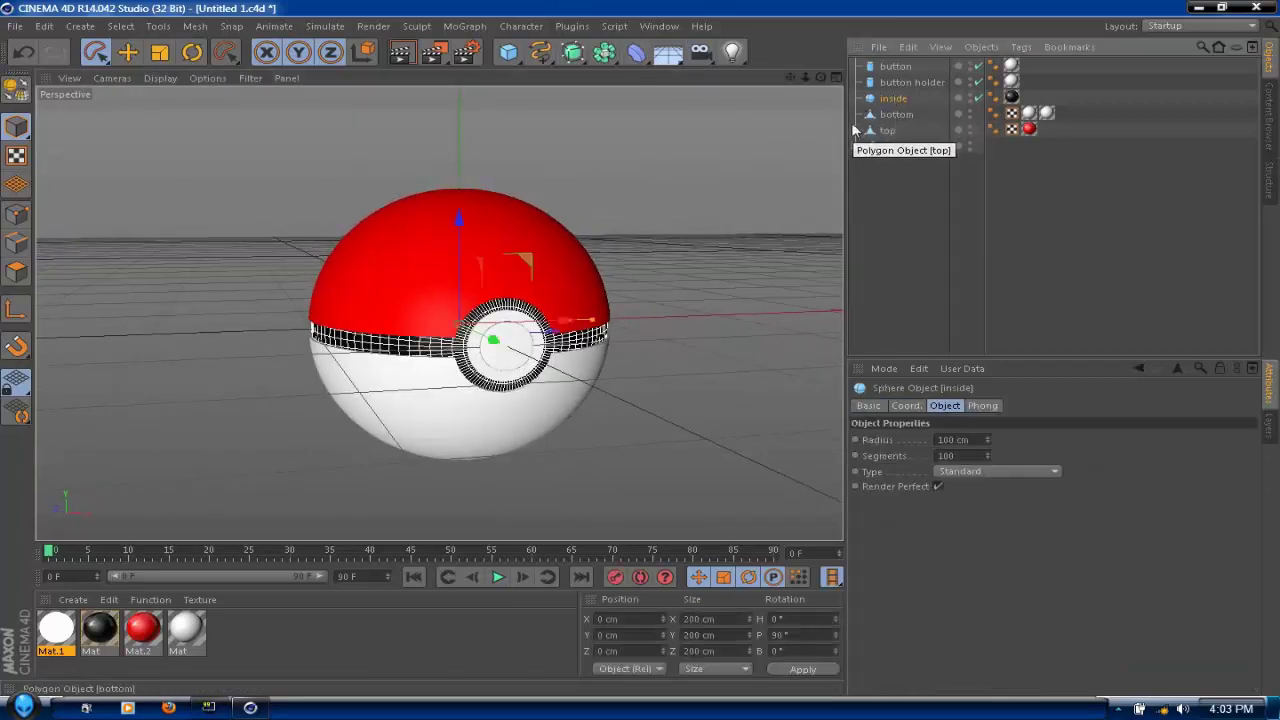
pyautogui.press('c')
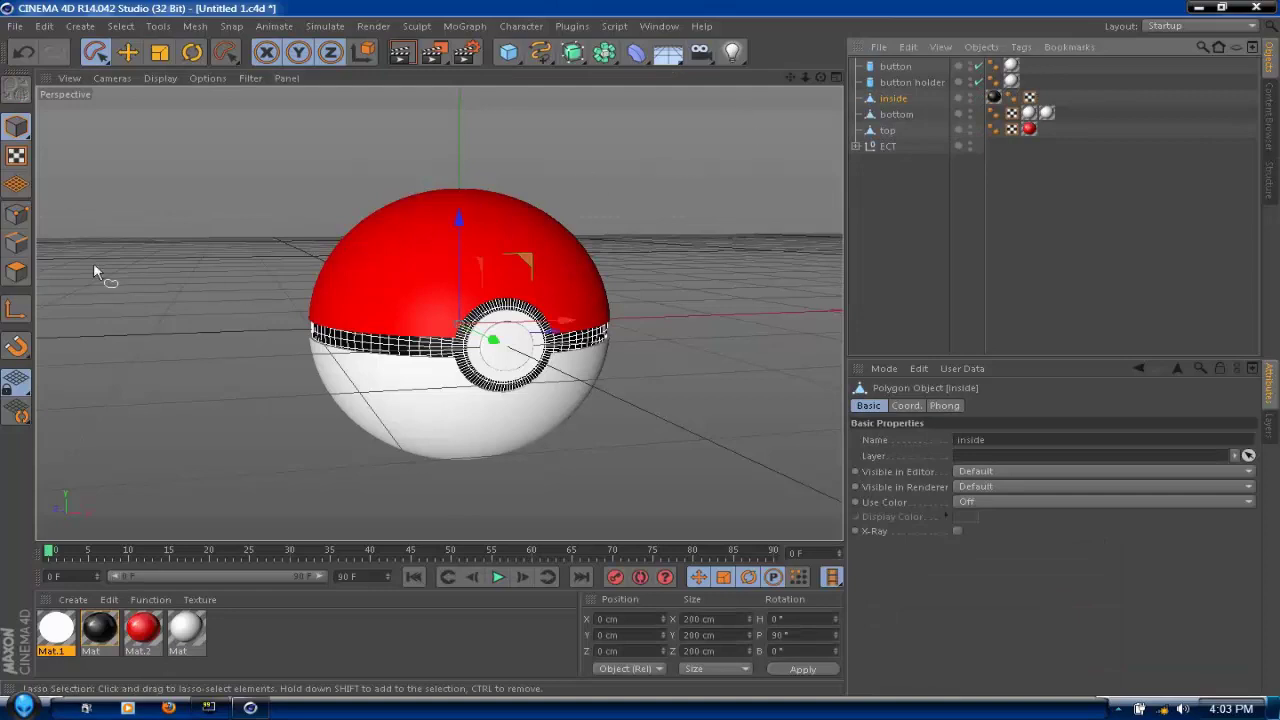
pyautogui.click(16, 278)
# - Disable the button cylinder to expose the inside sphere's polygons behind it
pyautogui.scroll(5, 295, 345)
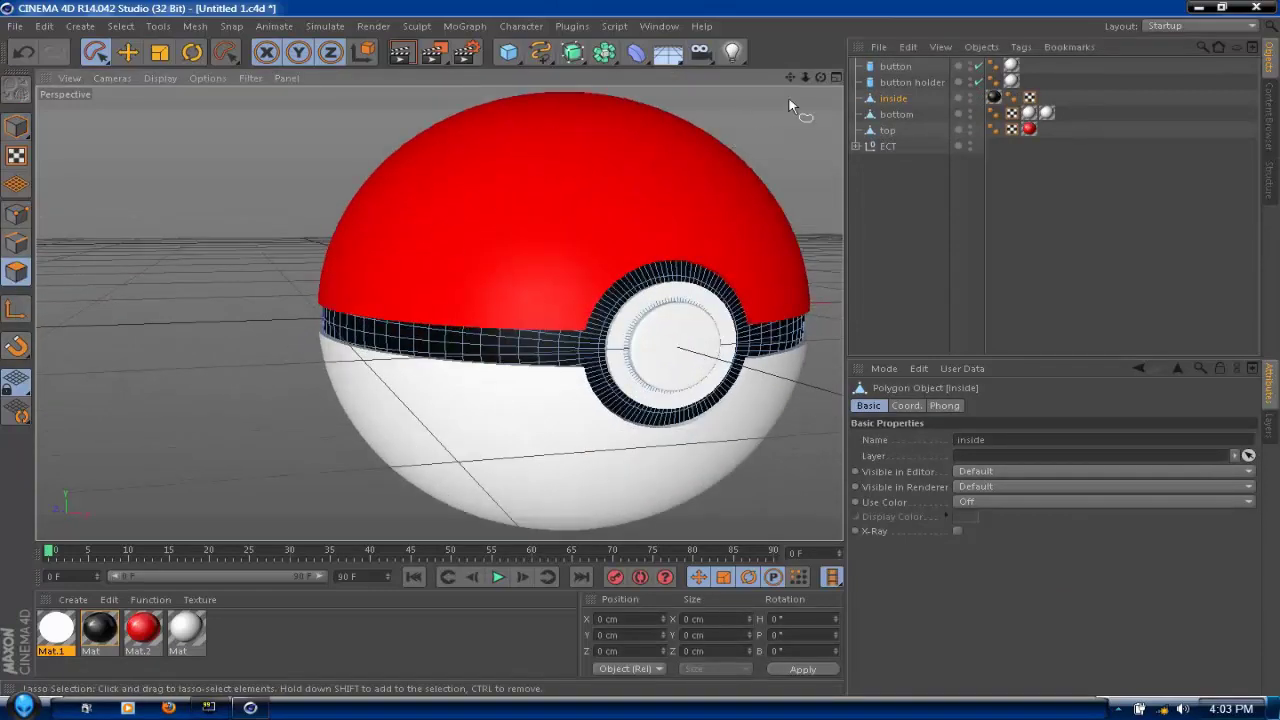
pyautogui.moveTo(790, 77); pyautogui.dragTo(708, 55)
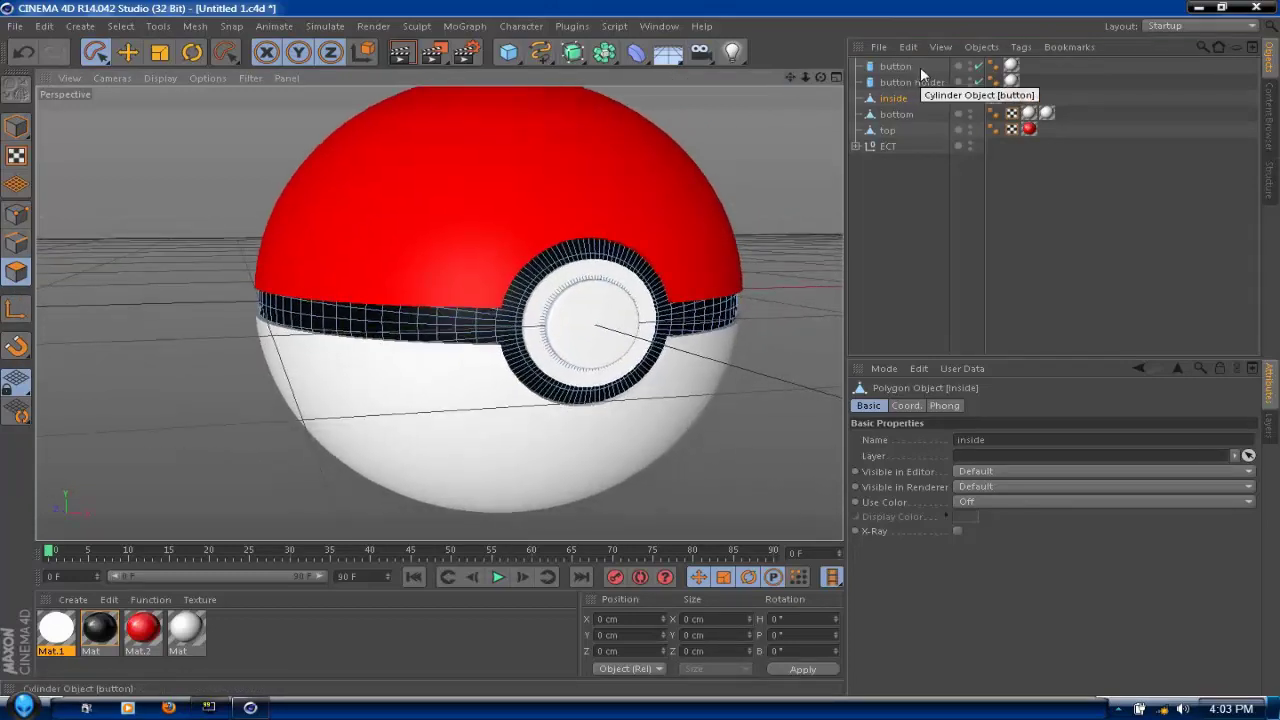
pyautogui.click(978, 66)
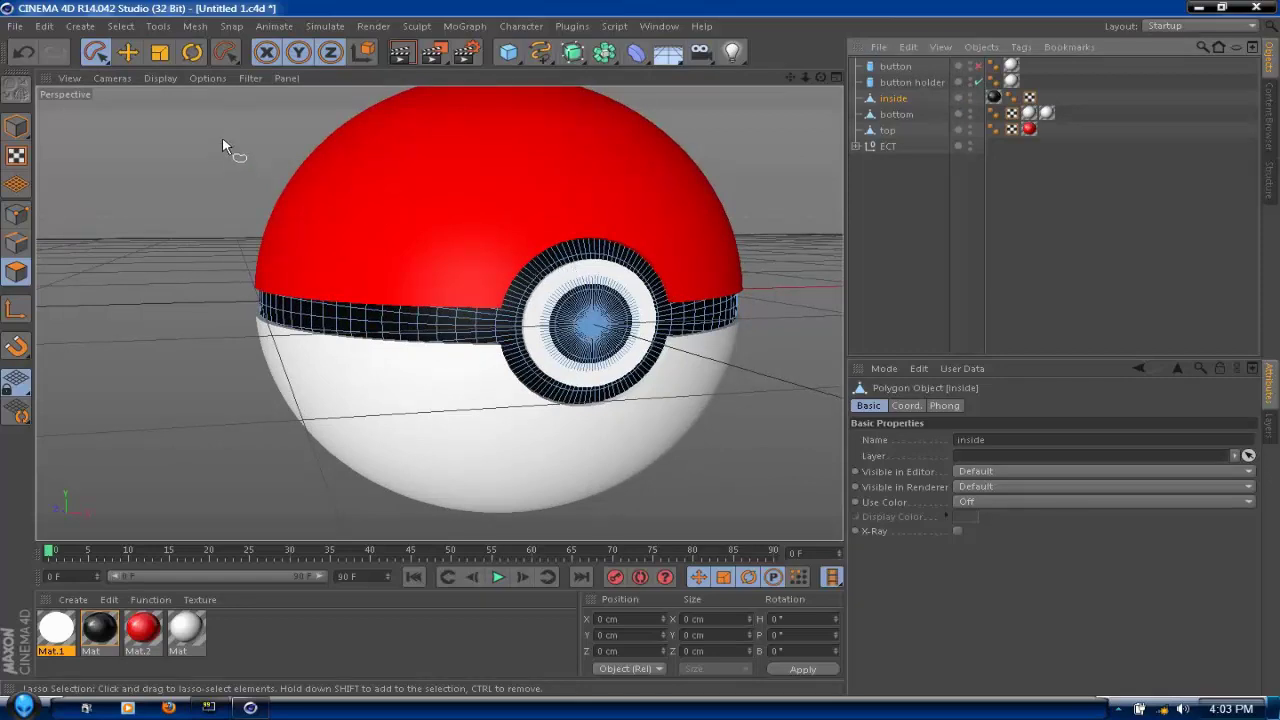
# - Loop-select the inside sphere's concentric rings behind the button and the disabled button holder, plus one horizontal loop along the black band
pyautogui.click(121, 26)
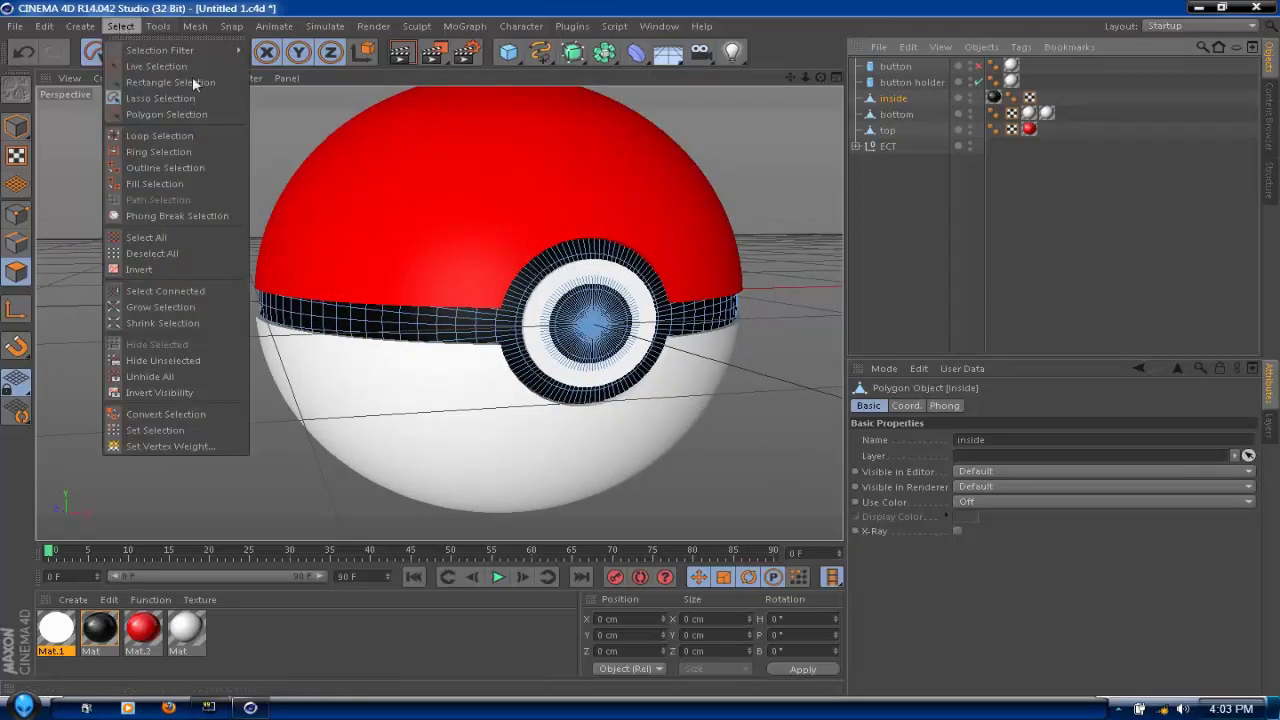
pyautogui.click(180, 140)
pyautogui.scroll(2, 530, 312)
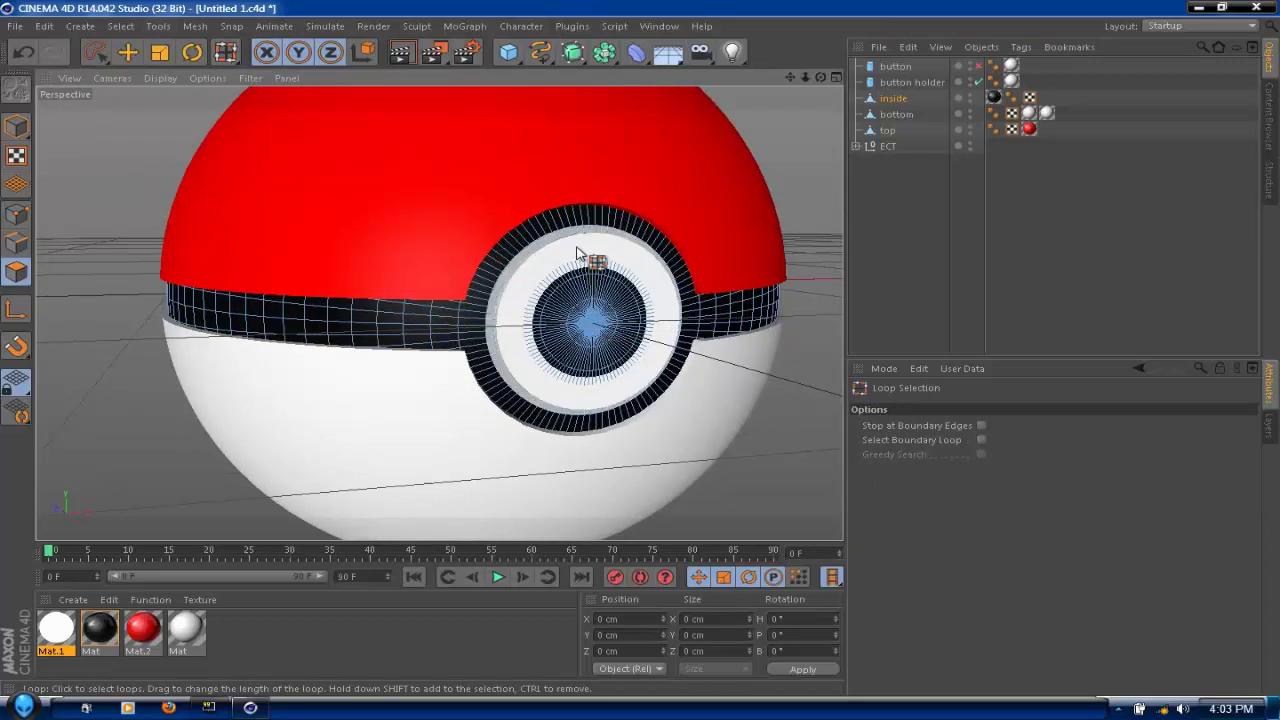
pyautogui.click(583, 275)
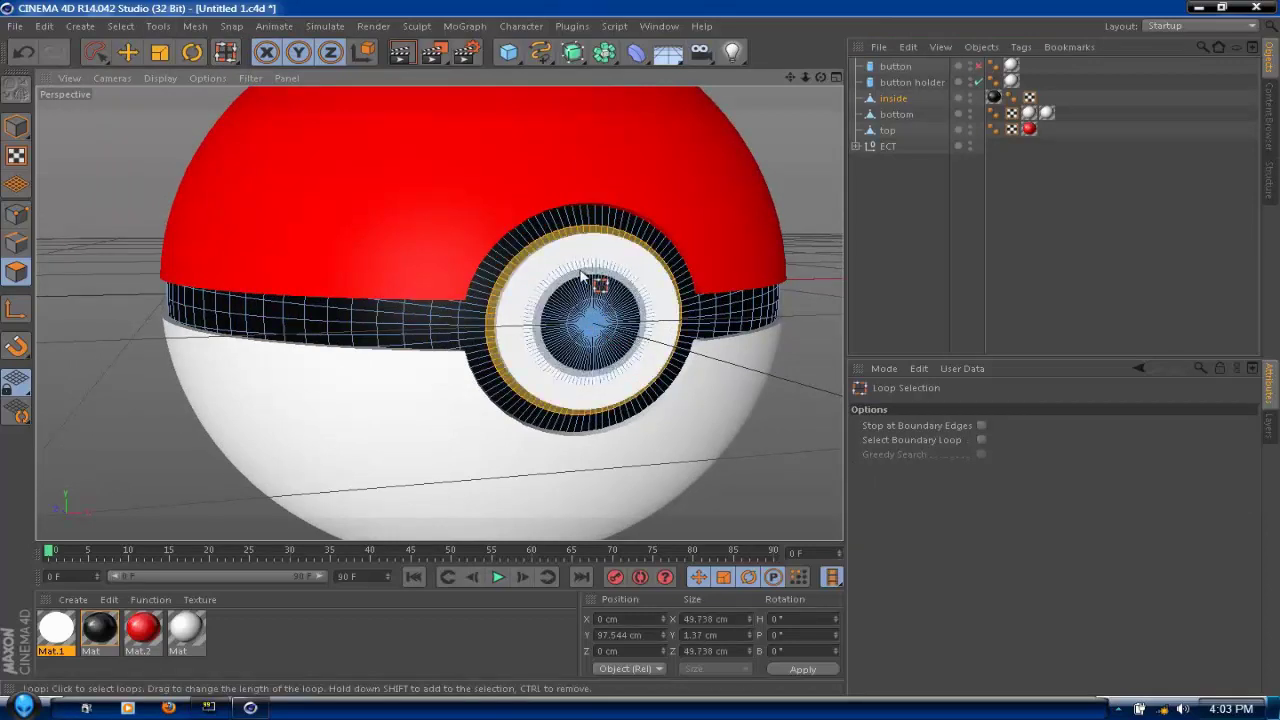
pyautogui.keyDown('shift'); pyautogui.click(583, 275); pyautogui.keyUp('shift')
pyautogui.keyDown('shift'); pyautogui.click(593, 304); pyautogui.keyUp('shift')
pyautogui.keyDown('shift'); pyautogui.click(589, 294); pyautogui.keyUp('shift')
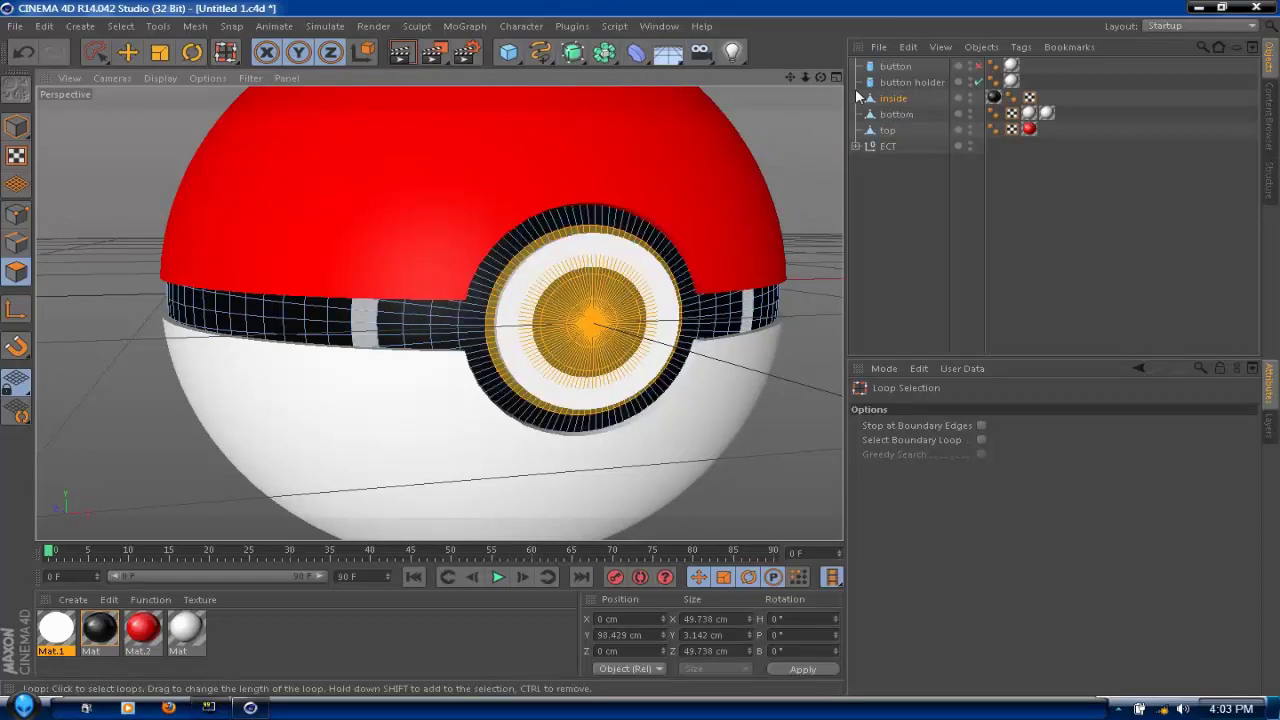
pyautogui.click(978, 82)
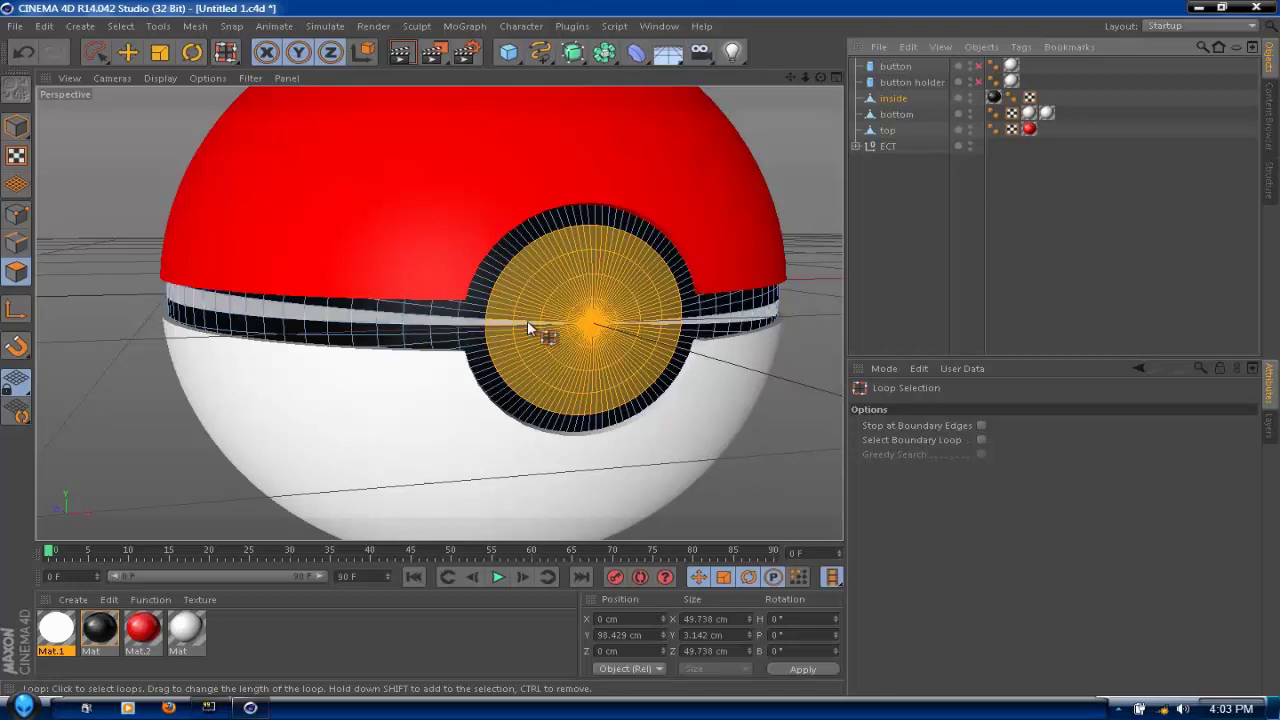
pyautogui.keyDown('shift'); pyautogui.click(455, 321); pyautogui.keyUp('shift')
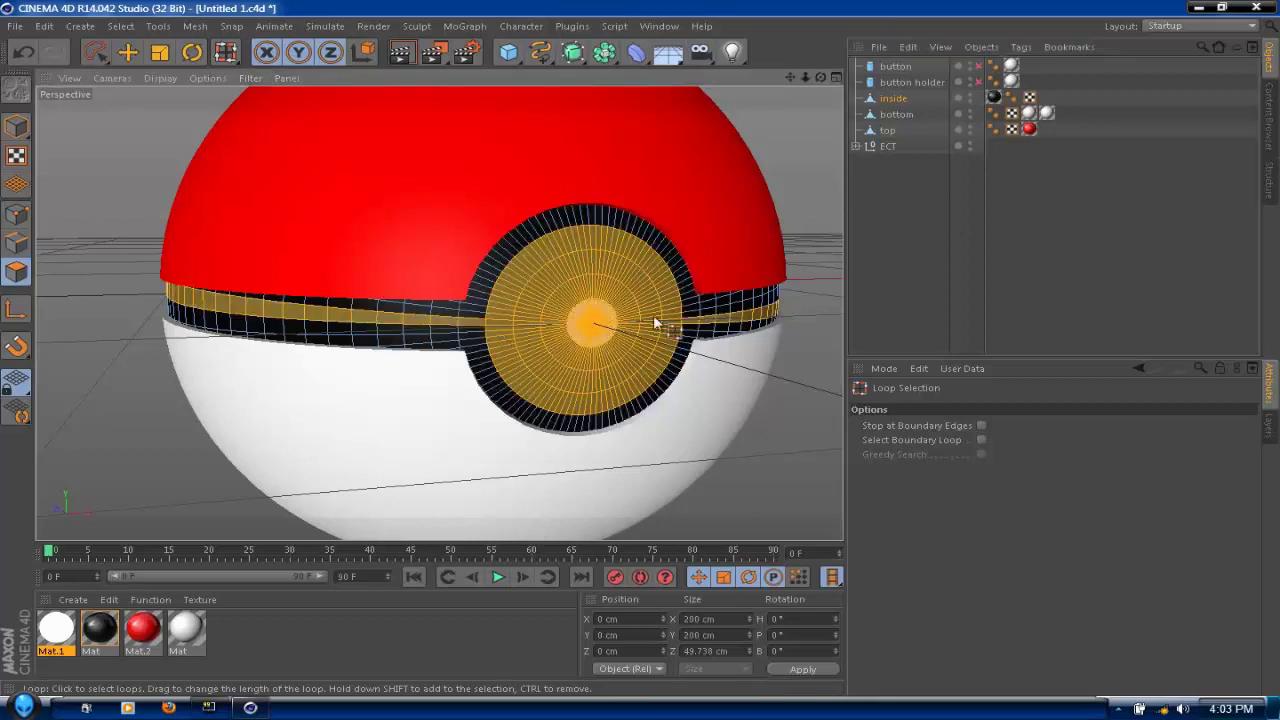
# - With Live Selection, shift the selected band polygons beside the button up one row, deselecting the row below
pyautogui.moveTo(821, 77); pyautogui.dragTo(473, 14)
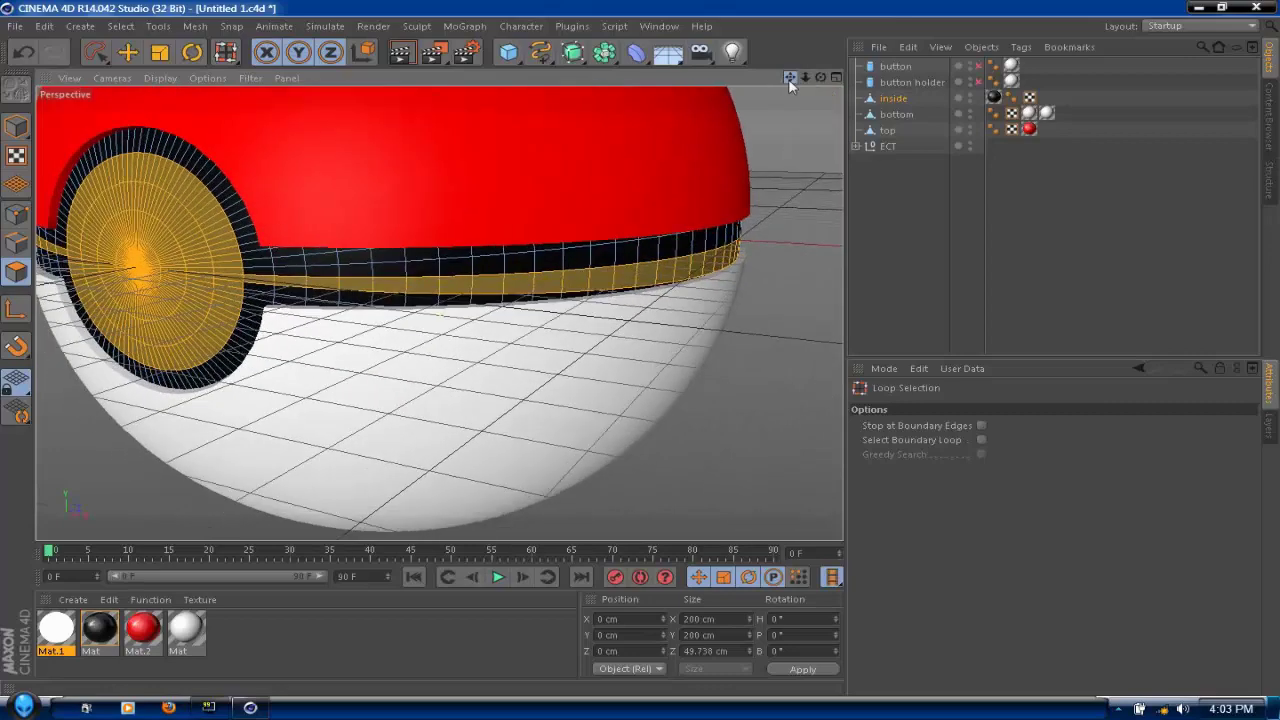
pyautogui.scroll(3, 291, 262)
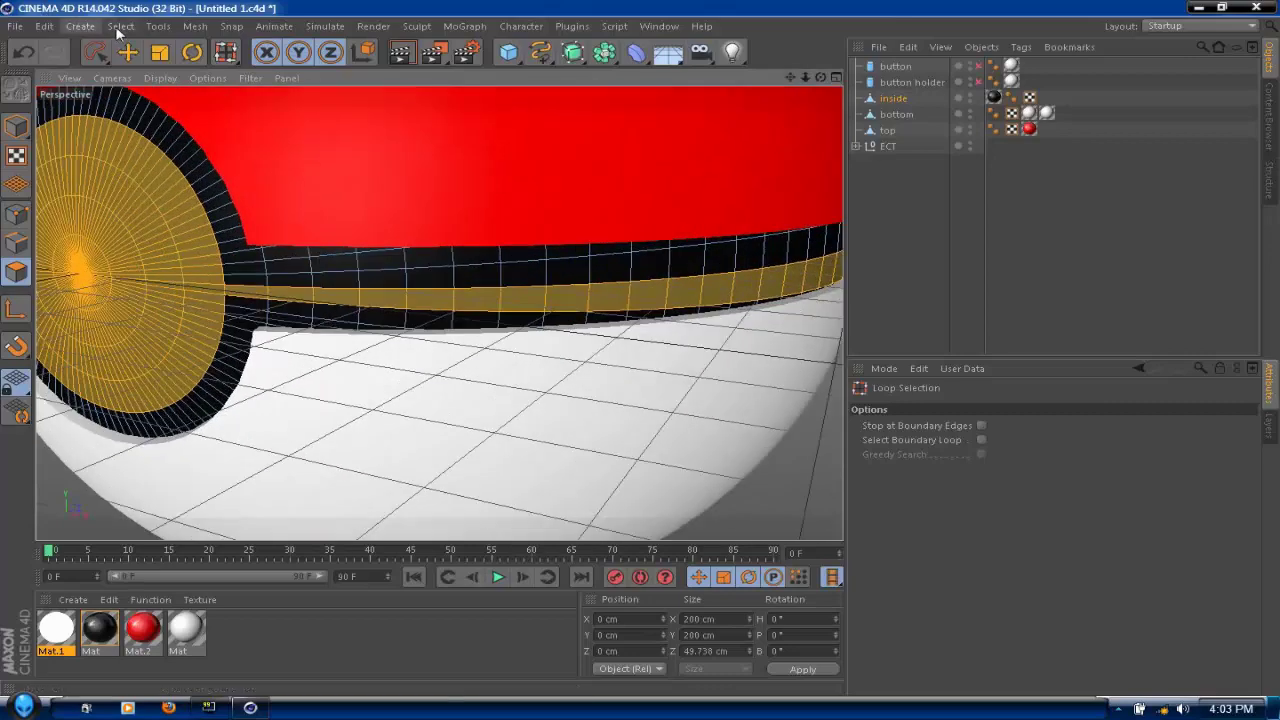
pyautogui.click(120, 26)
pyautogui.click(144, 67)
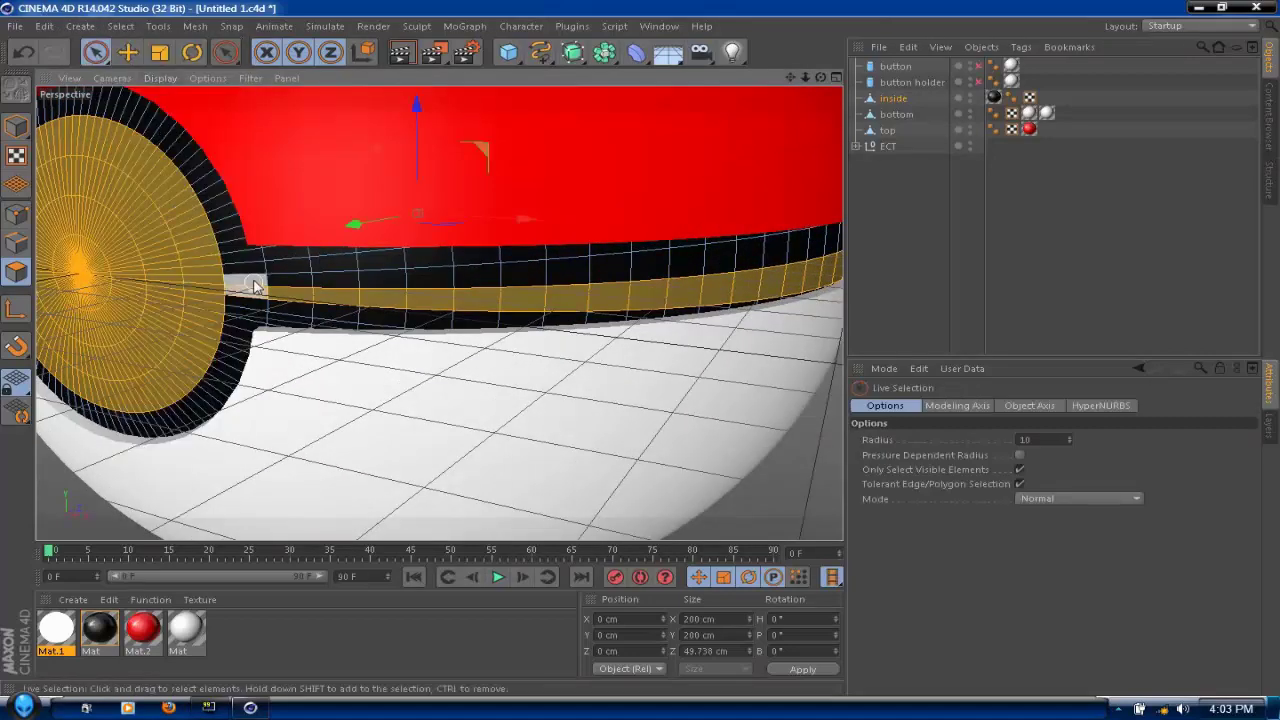
pyautogui.scroll(2, 274, 280)
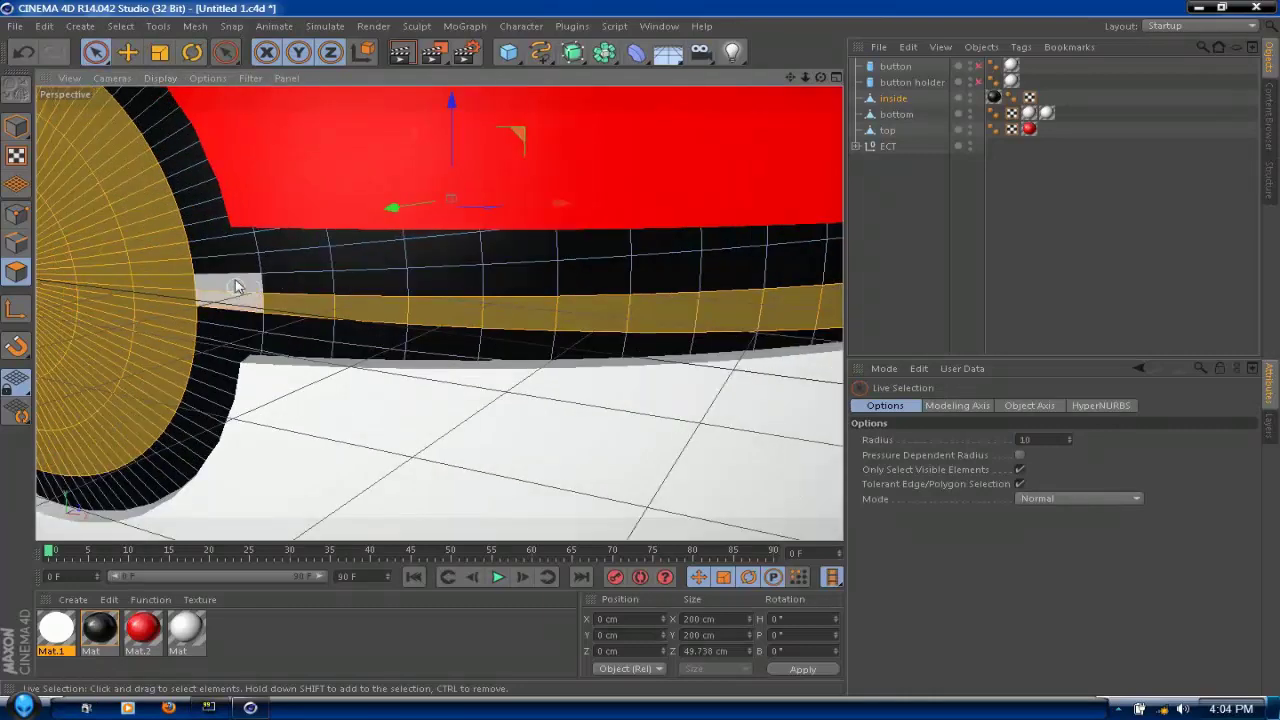
pyautogui.moveTo(248, 289)
pyautogui.mouseDown()
pyautogui.moveTo(789, 266)
pyautogui.moveTo(782, 303)
pyautogui.moveTo(493, 329)
pyautogui.moveTo(310, 313)
pyautogui.moveTo(320, 331)
pyautogui.mouseUp()
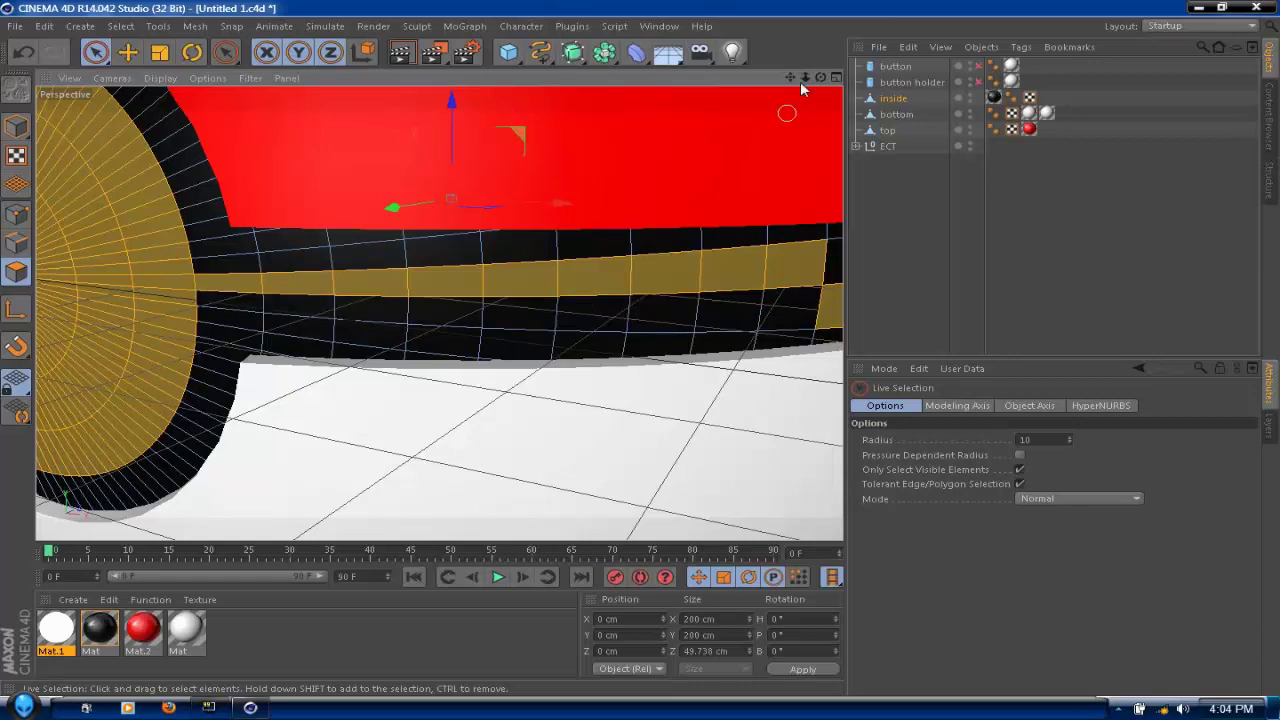
# - Continue around the ball's side, adding the band's upper polygon row to the selection and deselecting the lower row
pyautogui.moveTo(790, 77); pyautogui.dragTo(302, 121)
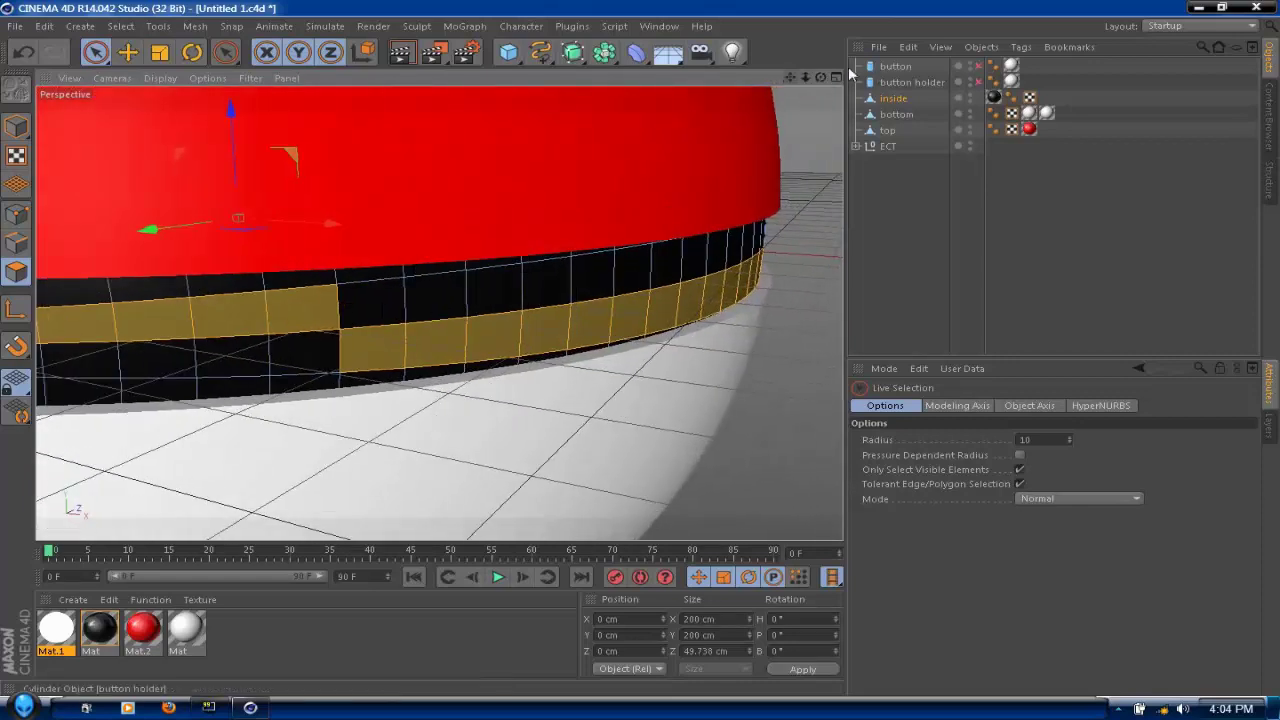
pyautogui.moveTo(820, 77); pyautogui.dragTo(660, 85)
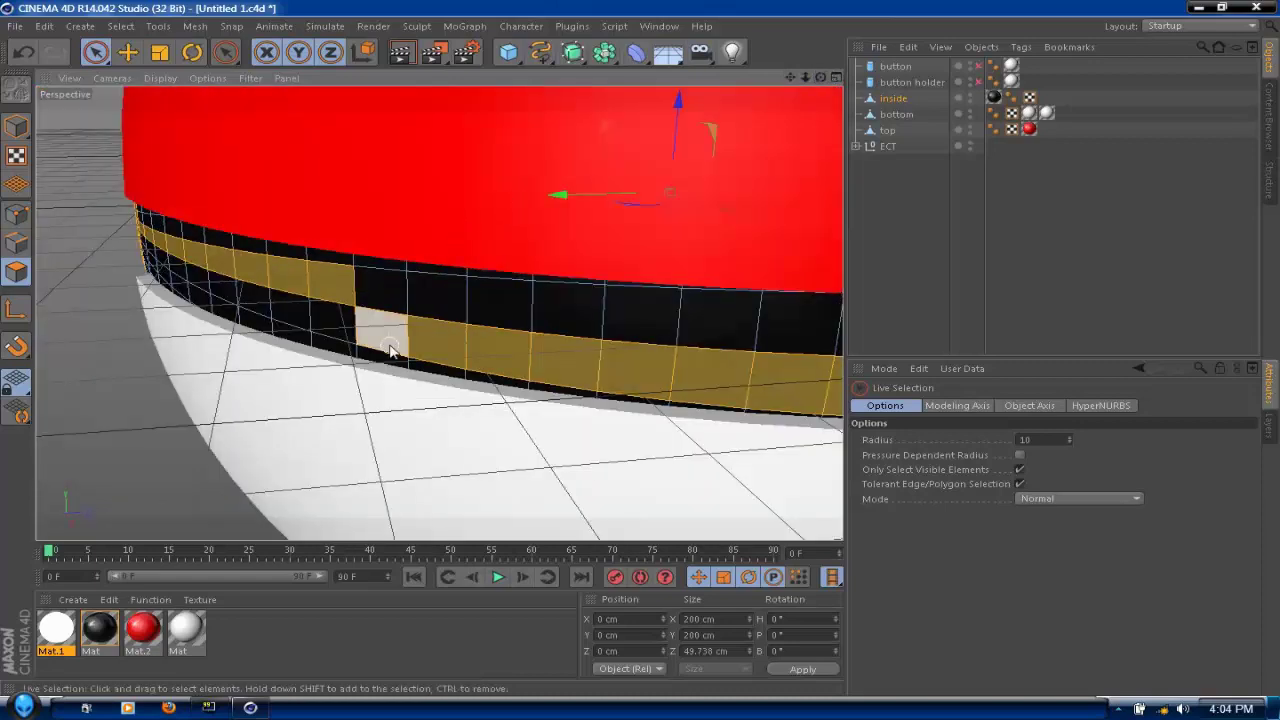
pyautogui.moveTo(392, 284); pyautogui.dragTo(834, 326)
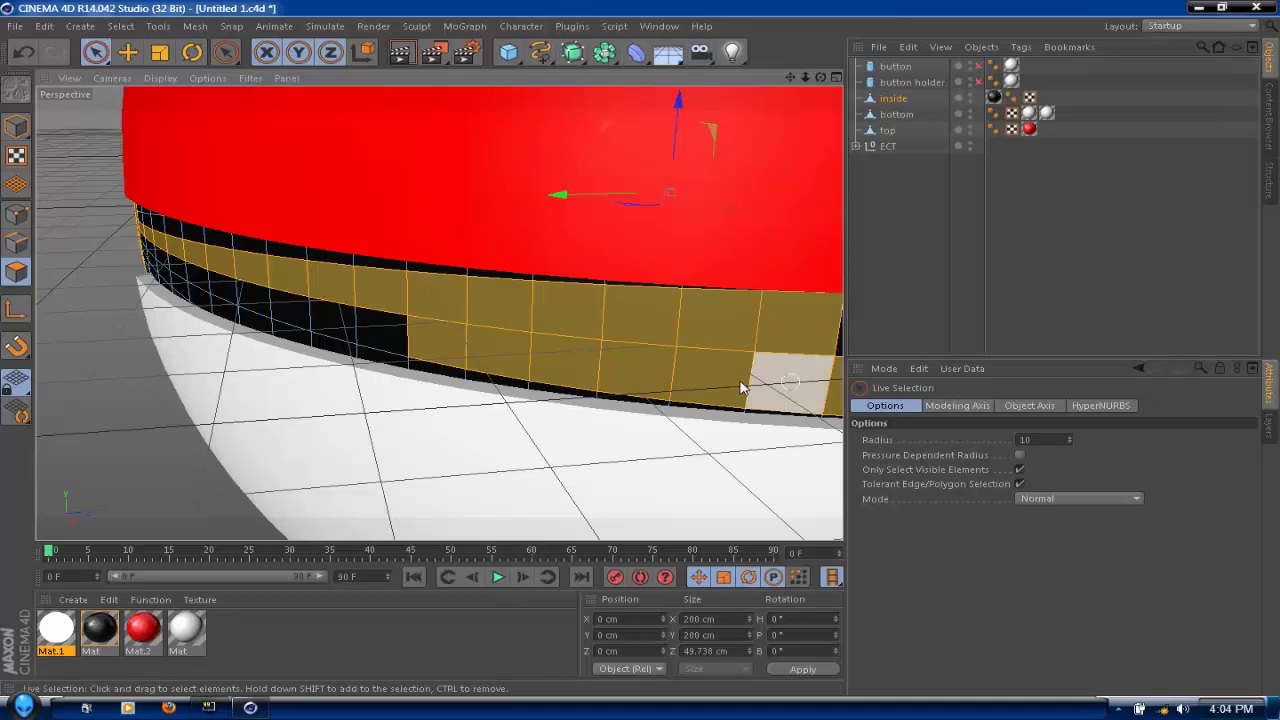
pyautogui.keyDown('ctrl'); pyautogui.moveTo(748, 384); pyautogui.dragTo(440, 338); pyautogui.keyUp('ctrl')
pyautogui.moveTo(820, 77)
pyautogui.mouseDown()
pyautogui.moveTo(450, 160)
pyautogui.moveTo(392, 186)
pyautogui.mouseUp()
pyautogui.moveTo(60, 300)
pyautogui.mouseDown()
pyautogui.moveTo(826, 286)
pyautogui.moveTo(775, 318)
pyautogui.moveTo(674, 331)
pyautogui.moveTo(189, 354)
pyautogui.mouseUp()
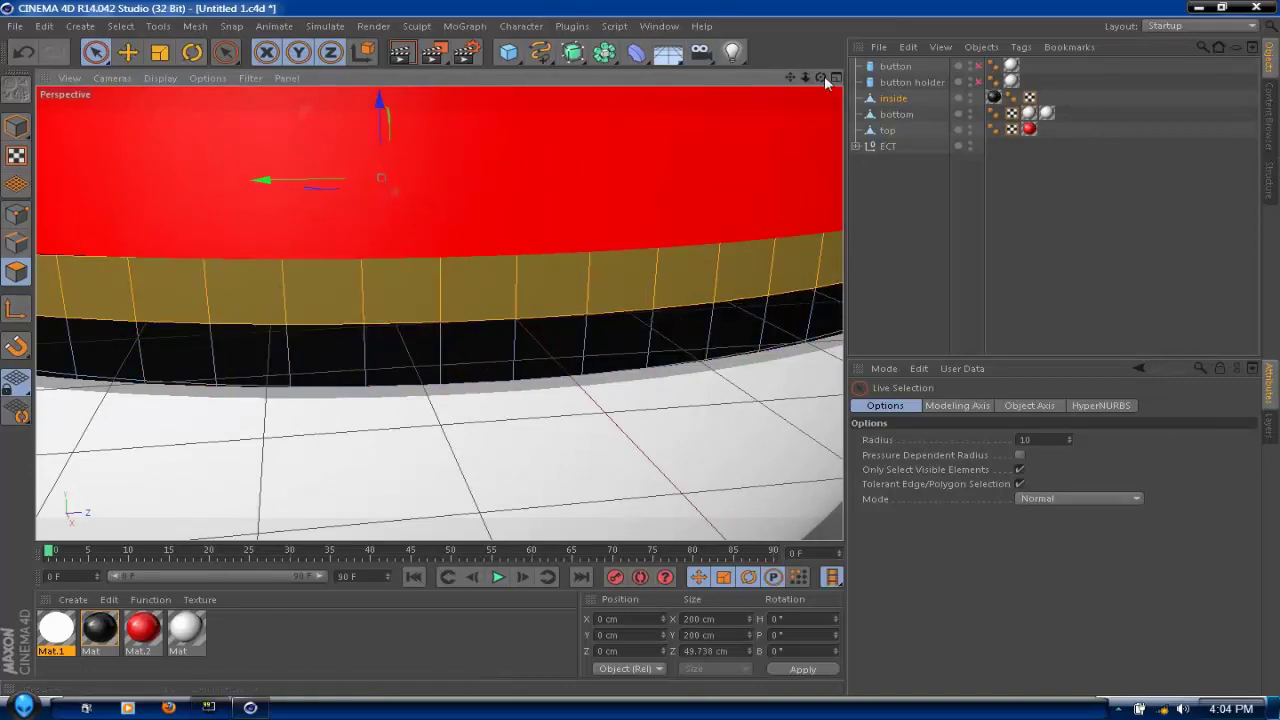
# - Extend the upper-row selection along the band toward the back of the ball and remove the lower-row polygons there
pyautogui.moveTo(790, 77)
pyautogui.mouseDown()
pyautogui.moveTo(640, 102)
pyautogui.moveTo(336, 118)
pyautogui.moveTo(1010, 82)
pyautogui.moveTo(970, 82)
pyautogui.mouseUp()
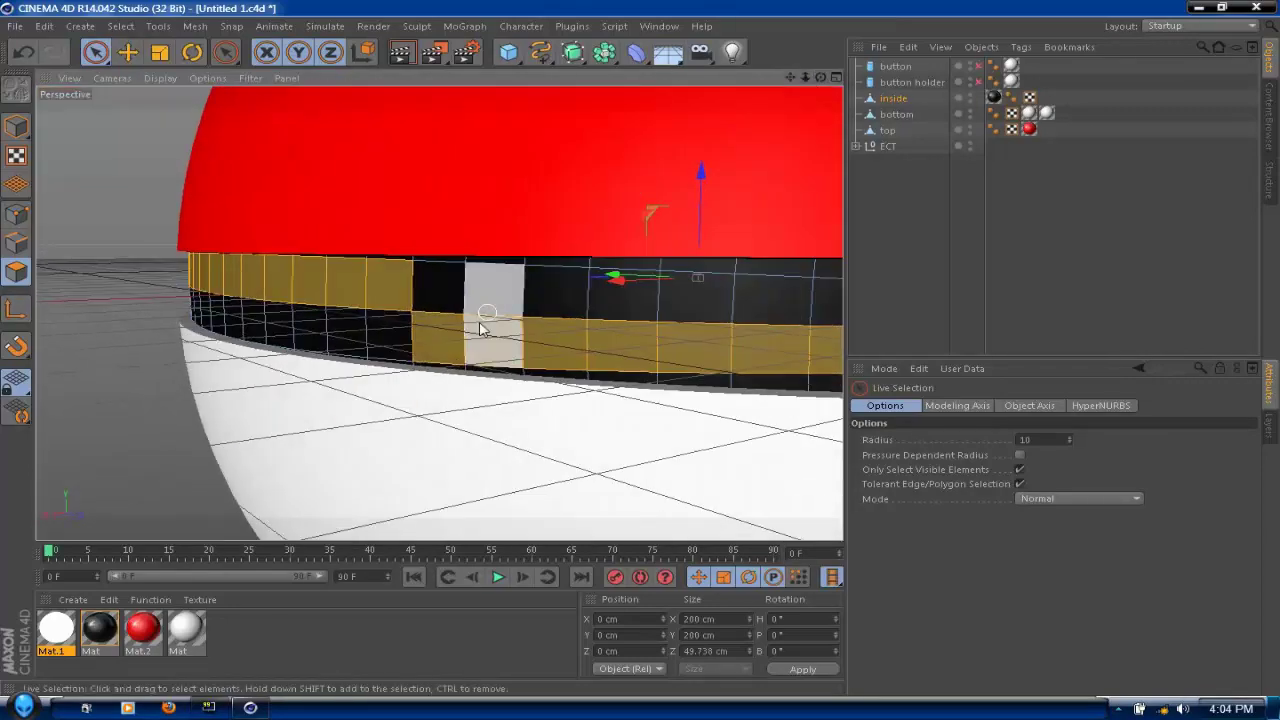
pyautogui.keyDown('ctrl'); pyautogui.moveTo(480, 330); pyautogui.dragTo(445, 338); pyautogui.keyUp('ctrl')
pyautogui.moveTo(557, 341)
pyautogui.keyDown('ctrl'); pyautogui.mouseDown()
pyautogui.moveTo(749, 347)
pyautogui.moveTo(820, 324)
pyautogui.moveTo(708, 295)
pyautogui.moveTo(448, 278)
pyautogui.mouseUp(); pyautogui.keyUp('ctrl')
pyautogui.moveTo(821, 78); pyautogui.dragTo(640, 84)
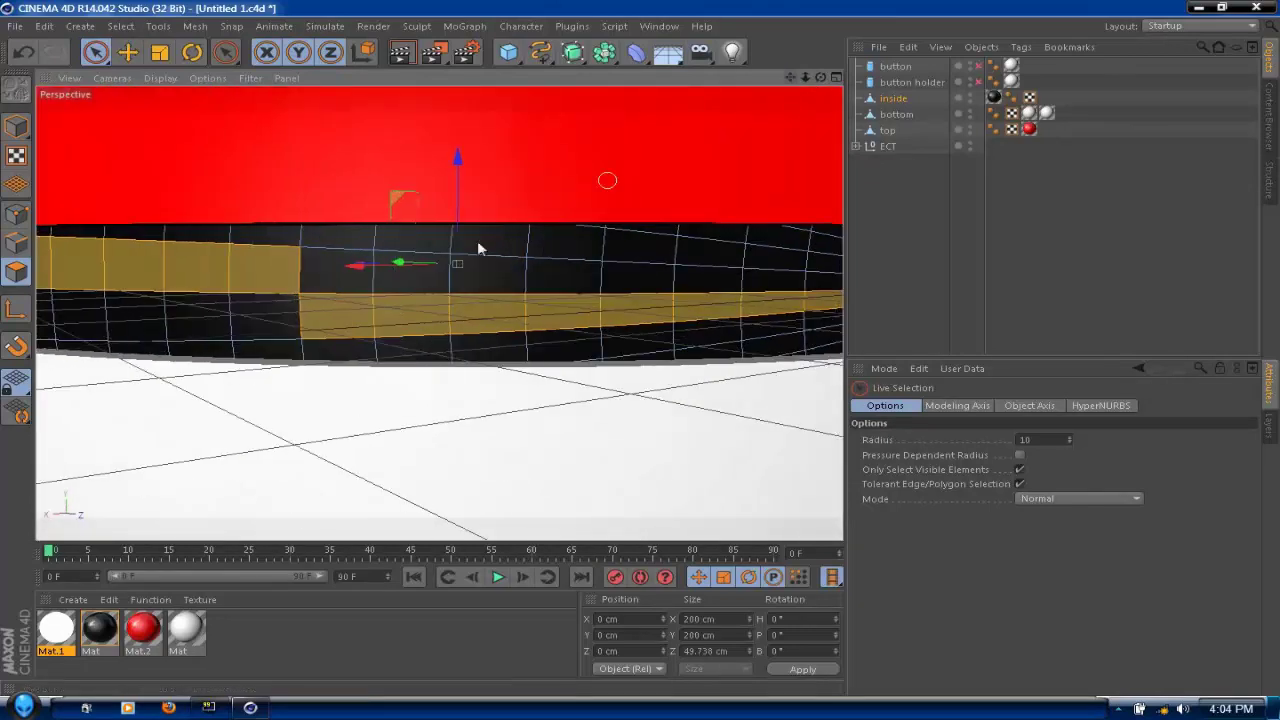
pyautogui.moveTo(350, 277)
pyautogui.keyDown('shift'); pyautogui.mouseDown()
pyautogui.moveTo(790, 288)
pyautogui.moveTo(766, 300)
pyautogui.moveTo(302, 322)
pyautogui.mouseUp(); pyautogui.keyUp('shift')
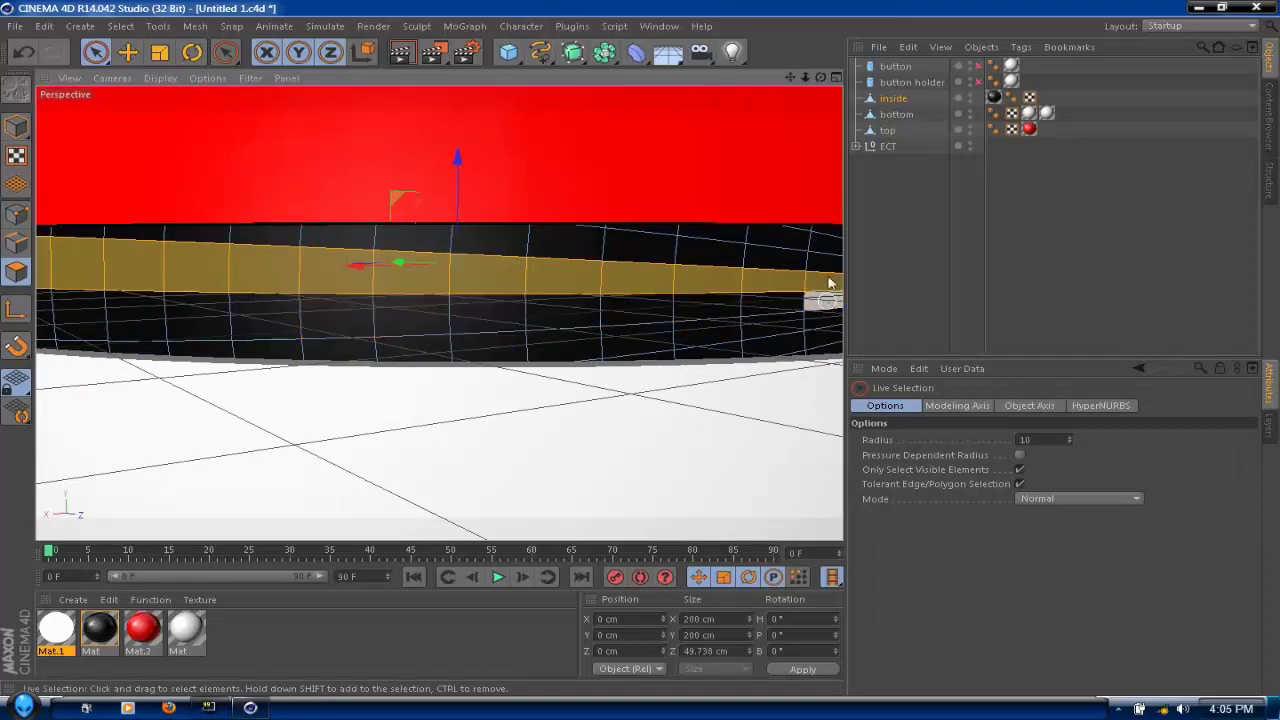
# - Deselect the remaining lower-row polygons along the black band up to the back pole of the inside sphere
pyautogui.moveTo(790, 77); pyautogui.dragTo(771, 119)
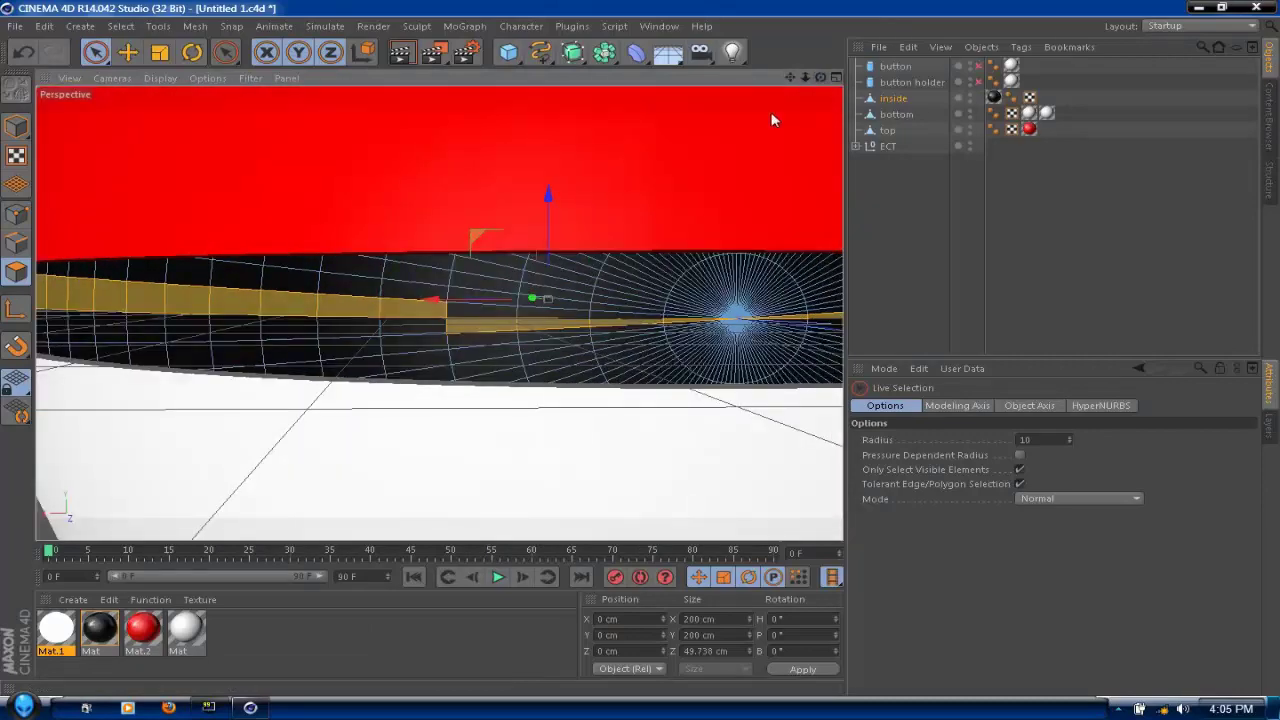
pyautogui.scroll(3, 577, 418)
pyautogui.keyDown('ctrl'); pyautogui.click(412, 289); pyautogui.keyUp('ctrl')
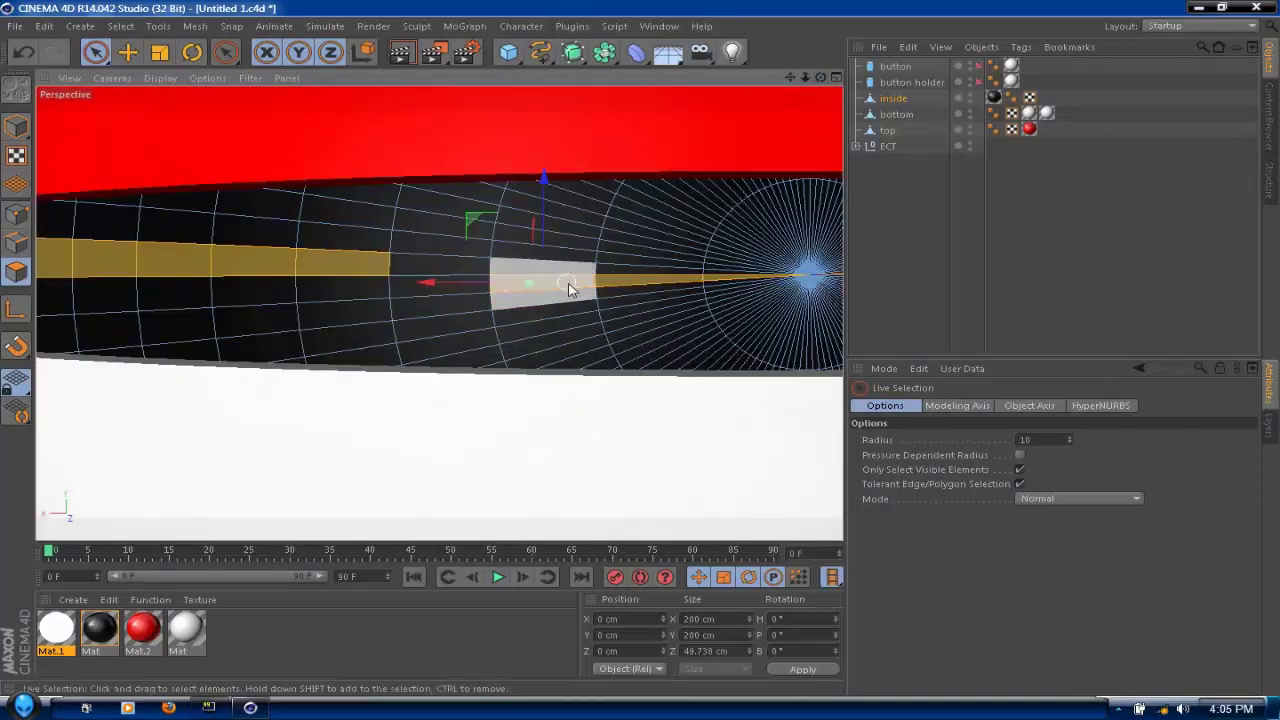
pyautogui.keyDown('ctrl'); pyautogui.moveTo(585, 283); pyautogui.dragTo(712, 279); pyautogui.keyUp('ctrl')
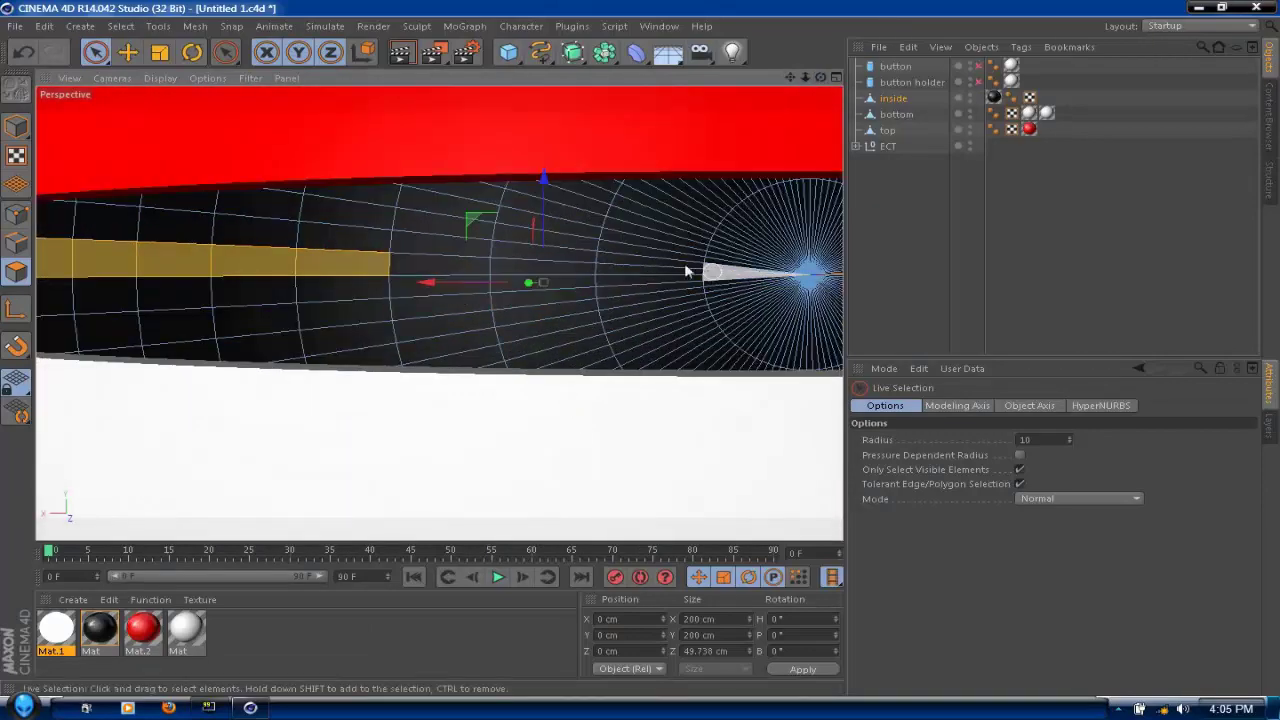
# - Add the upper-row polygons along the black band to the selection, up to the back pole
pyautogui.scroll(3, 494, 295)
pyautogui.keyDown('shift'); pyautogui.click(439, 240); pyautogui.keyUp('shift')
pyautogui.keyDown('shift'); pyautogui.click(600, 246); pyautogui.keyUp('shift')
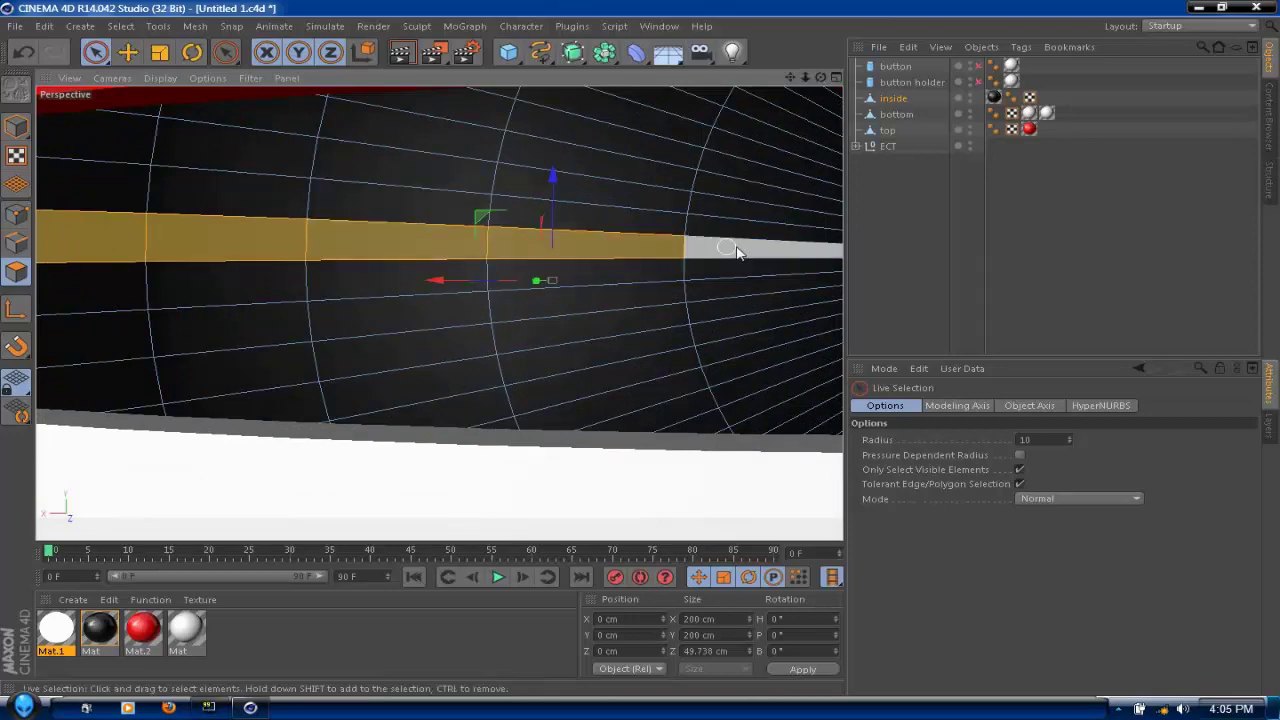
pyautogui.keyDown('shift'); pyautogui.click(738, 248); pyautogui.keyUp('shift')
pyautogui.keyDown('alt'); pyautogui.moveTo(722, 262); pyautogui.dragTo(614, 266, button='middle'); pyautogui.keyUp('alt')
pyautogui.scroll(3, 612, 267)
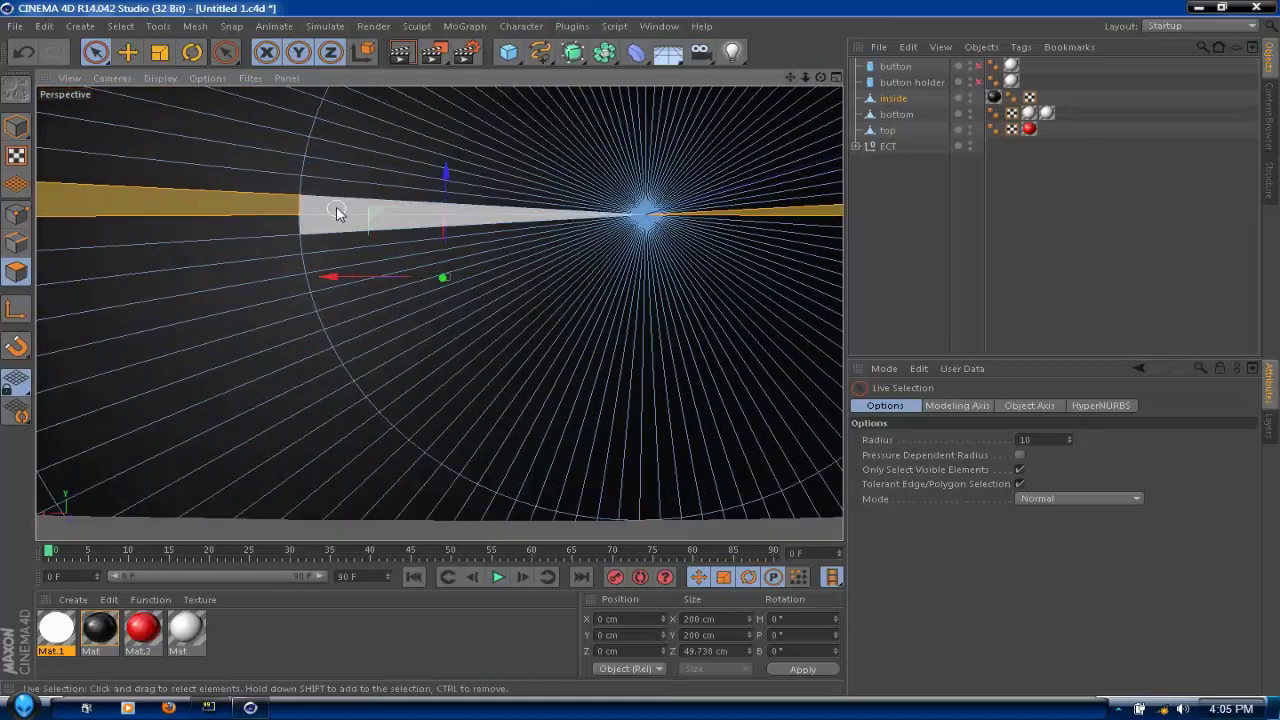
pyautogui.keyDown('shift'); pyautogui.moveTo(334, 209); pyautogui.dragTo(380, 217); pyautogui.keyUp('shift')
# - Inspect the selected row around the back pole and along the band back to the button side
pyautogui.scroll(-3, 563, 237)
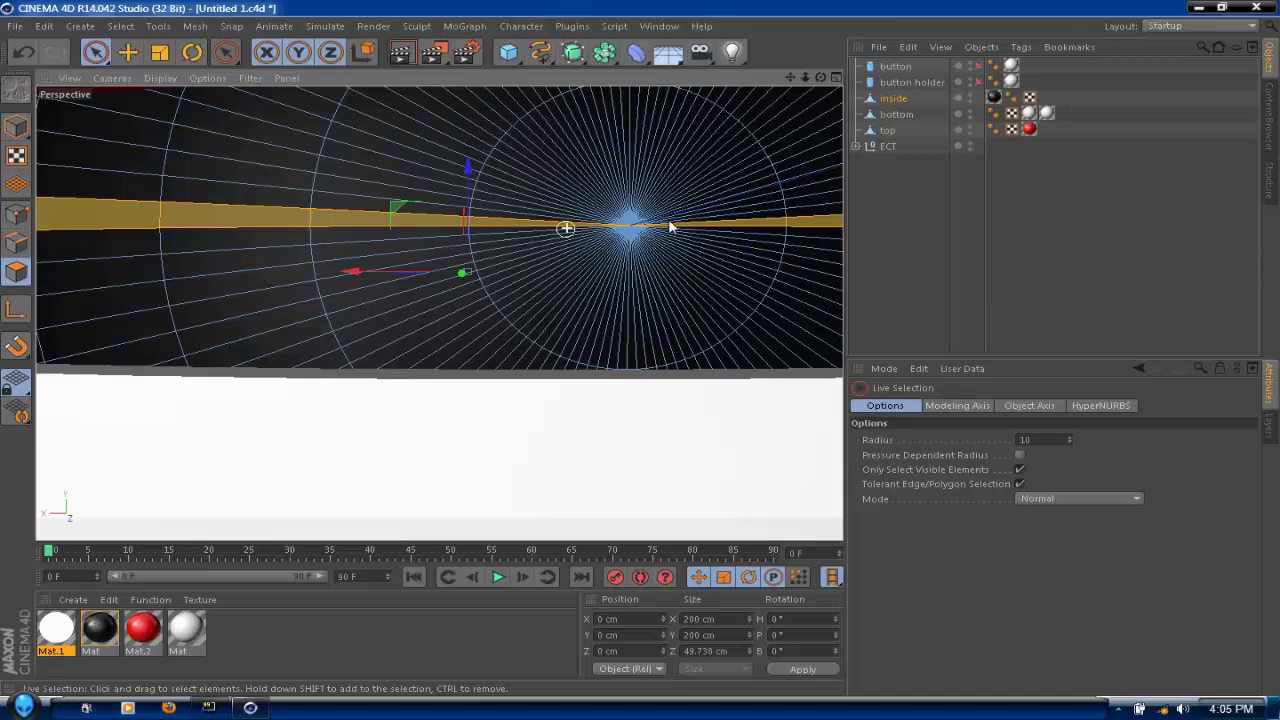
pyautogui.scroll(-2, 700, 210)
pyautogui.scroll(-2, 800, 96)
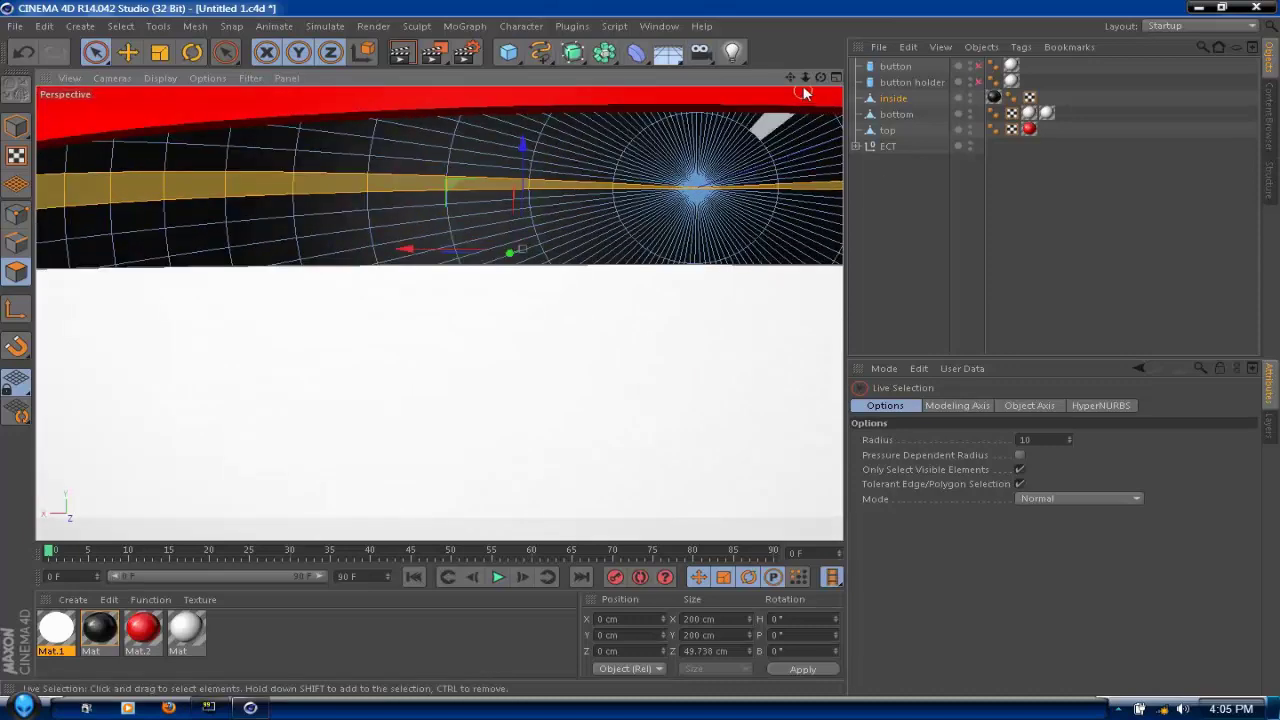
pyautogui.moveTo(791, 77); pyautogui.dragTo(464, 84)
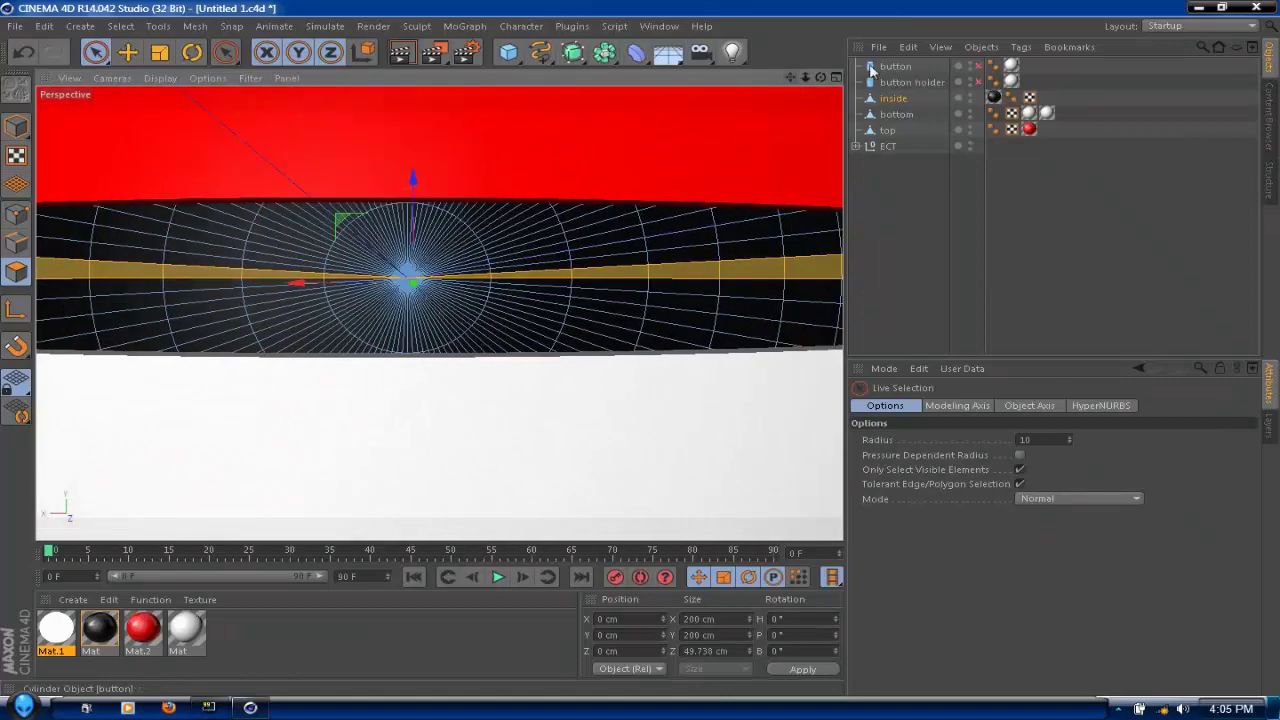
pyautogui.moveTo(820, 77); pyautogui.dragTo(1180, 80)
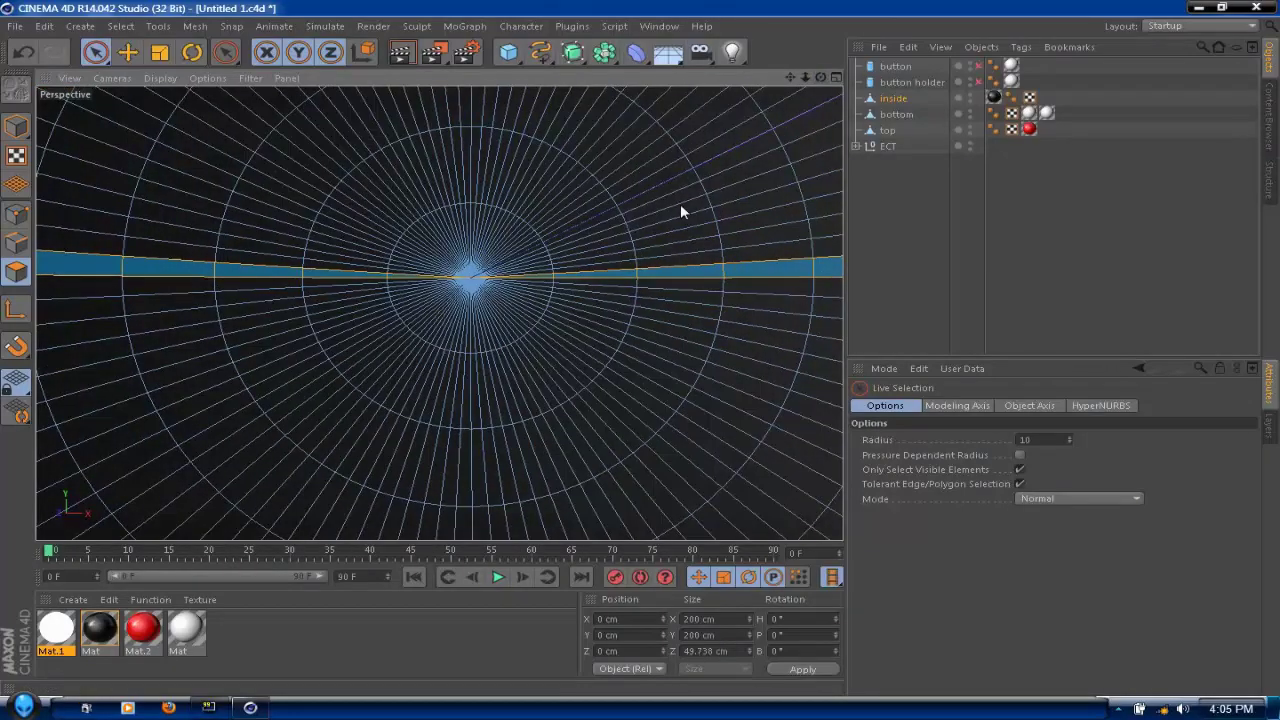
pyautogui.scroll(-8, 674, 201)
pyautogui.scroll(-1, 724, 155)
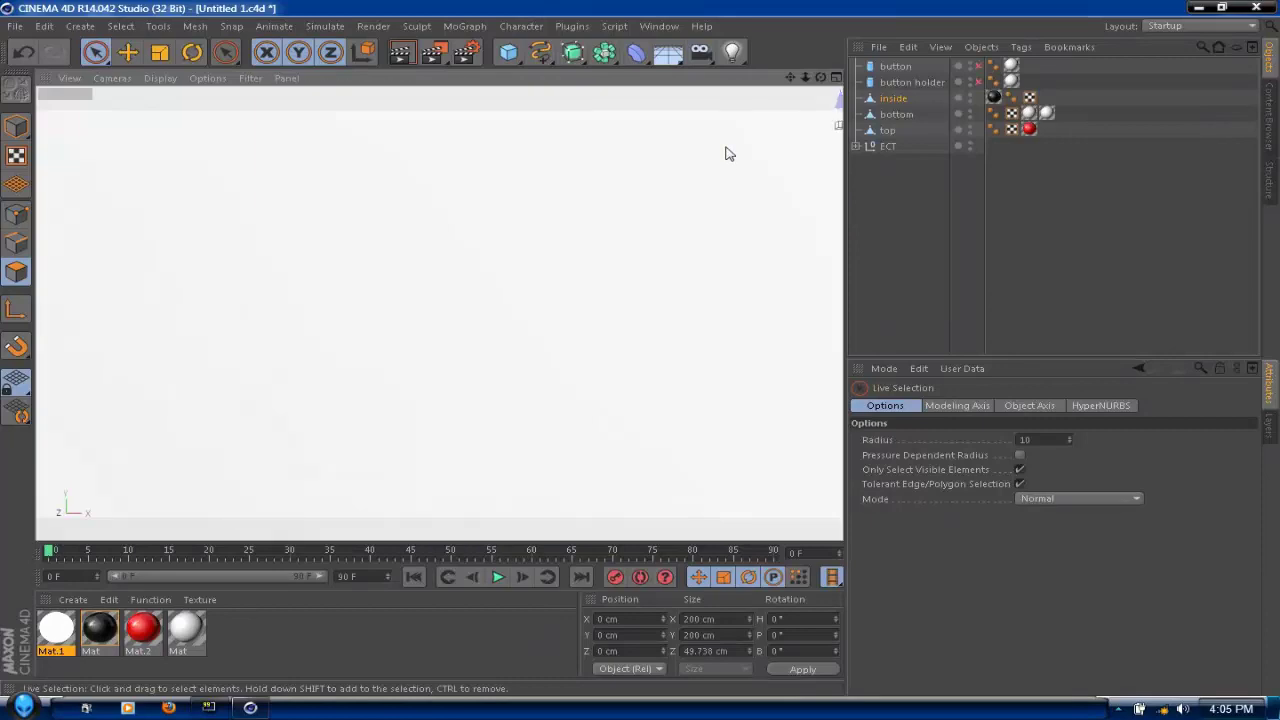
pyautogui.keyDown('alt'); pyautogui.moveTo(727, 153); pyautogui.dragTo(773, 51); pyautogui.keyUp('alt')
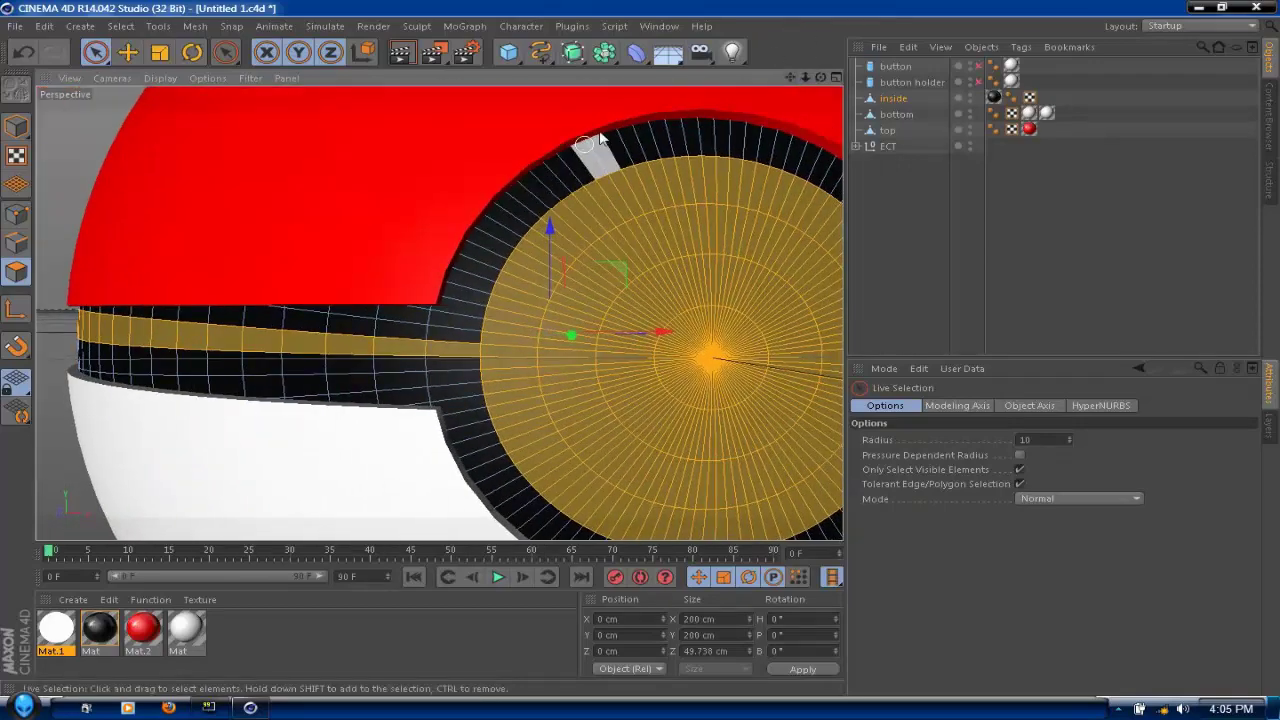
# - Hide the top shell in the viewport to expose the upper part of the inside sphere
pyautogui.click(971, 128)
pyautogui.click(971, 128)
pyautogui.scroll(-3, 695, 150)
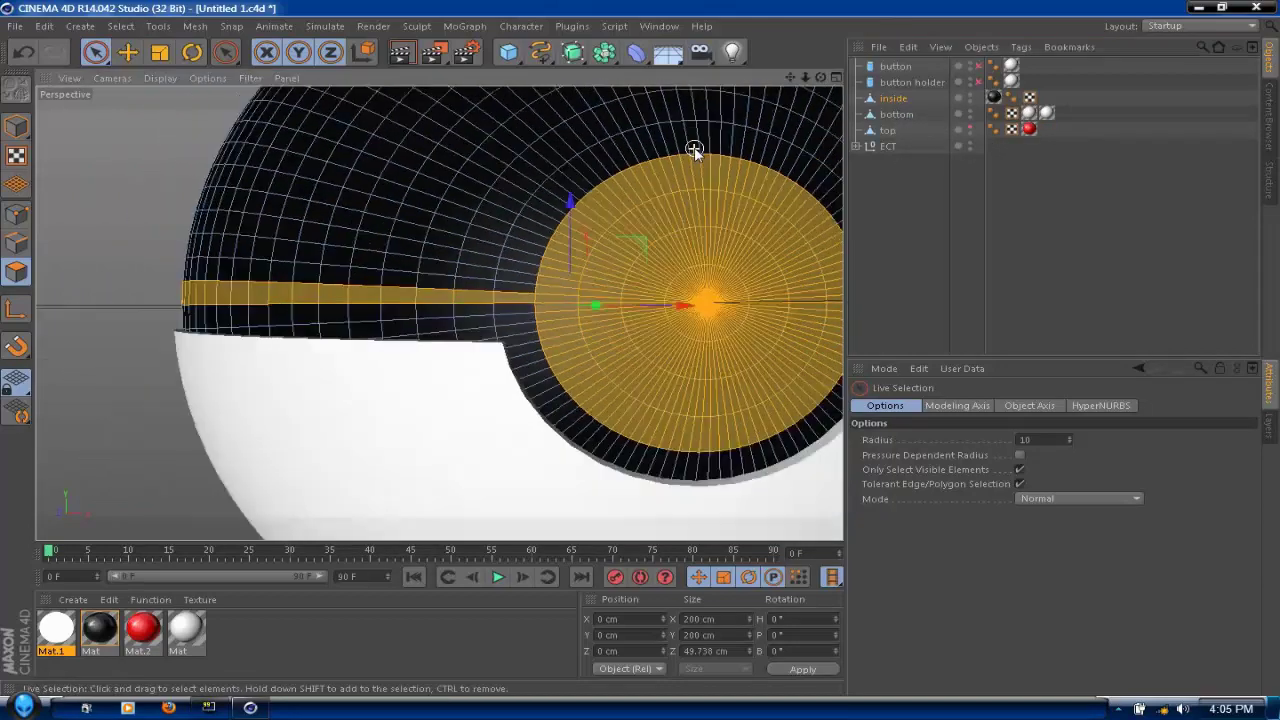
pyautogui.scroll(-3, 695, 150)
pyautogui.moveTo(790, 77); pyautogui.dragTo(766, 116)
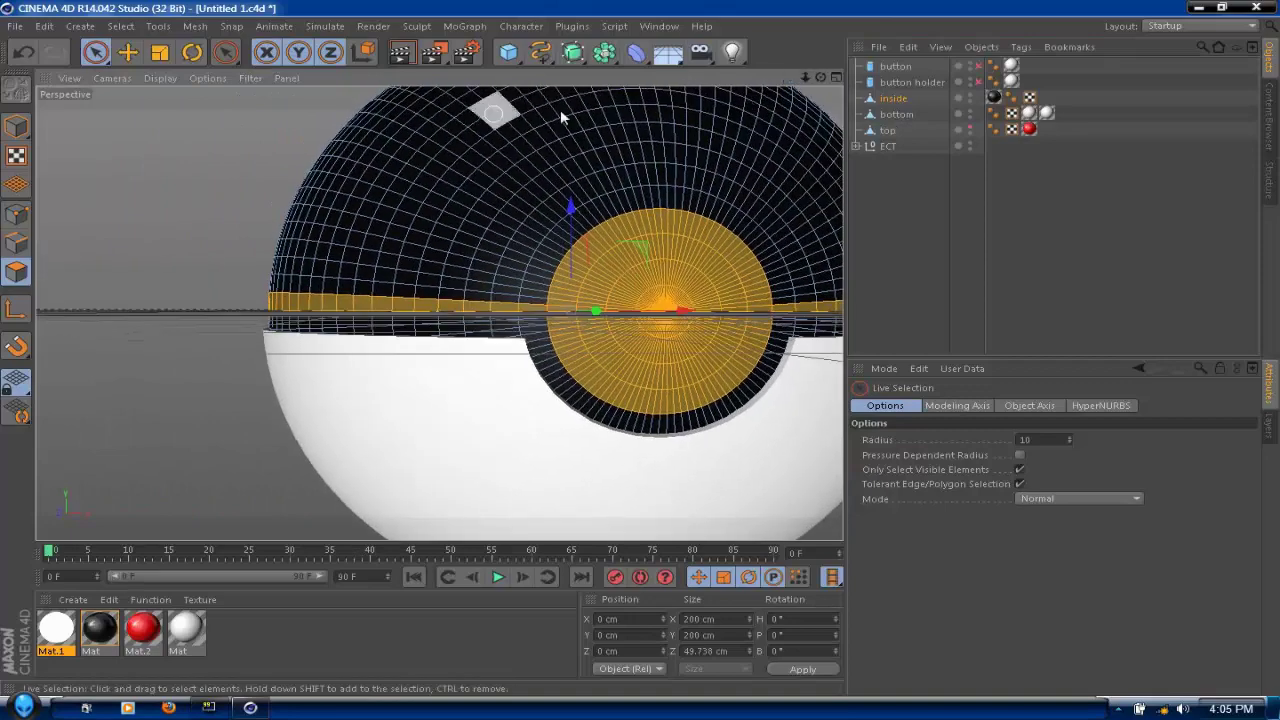
# - Fill-select the inside sphere's polygons above the selected band row and button disc
pyautogui.click(120, 27)
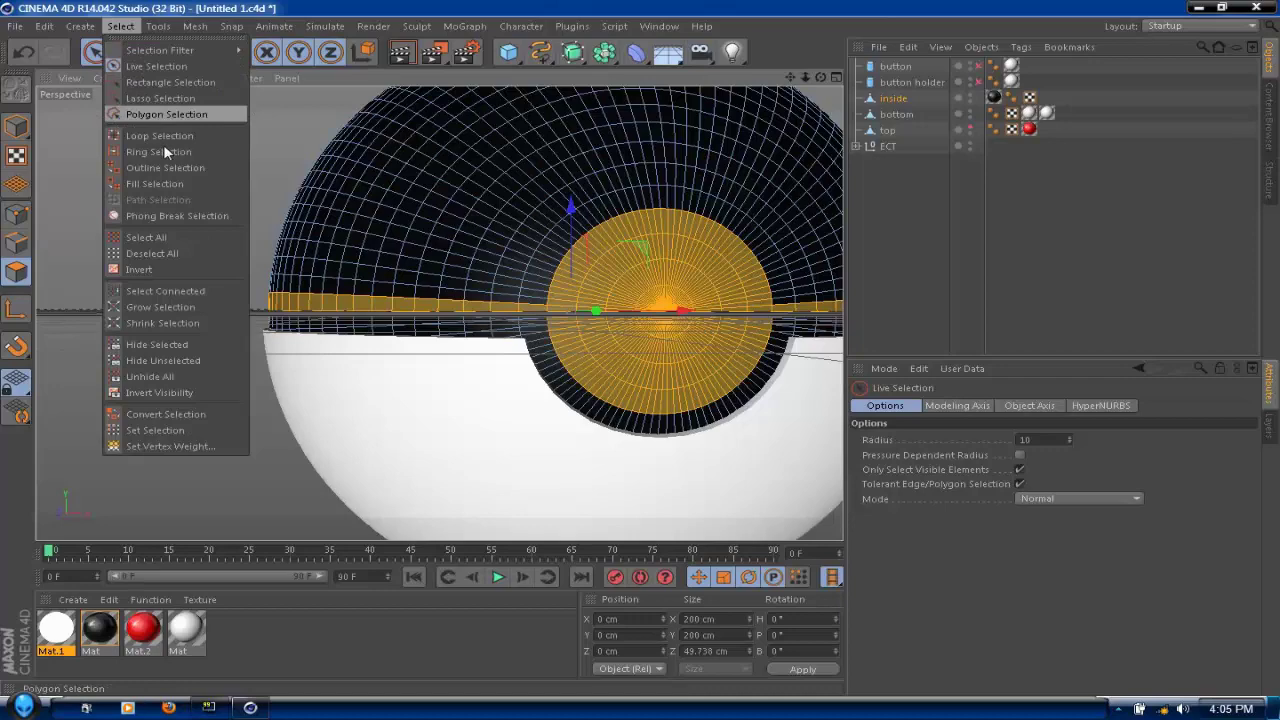
pyautogui.click(172, 184)
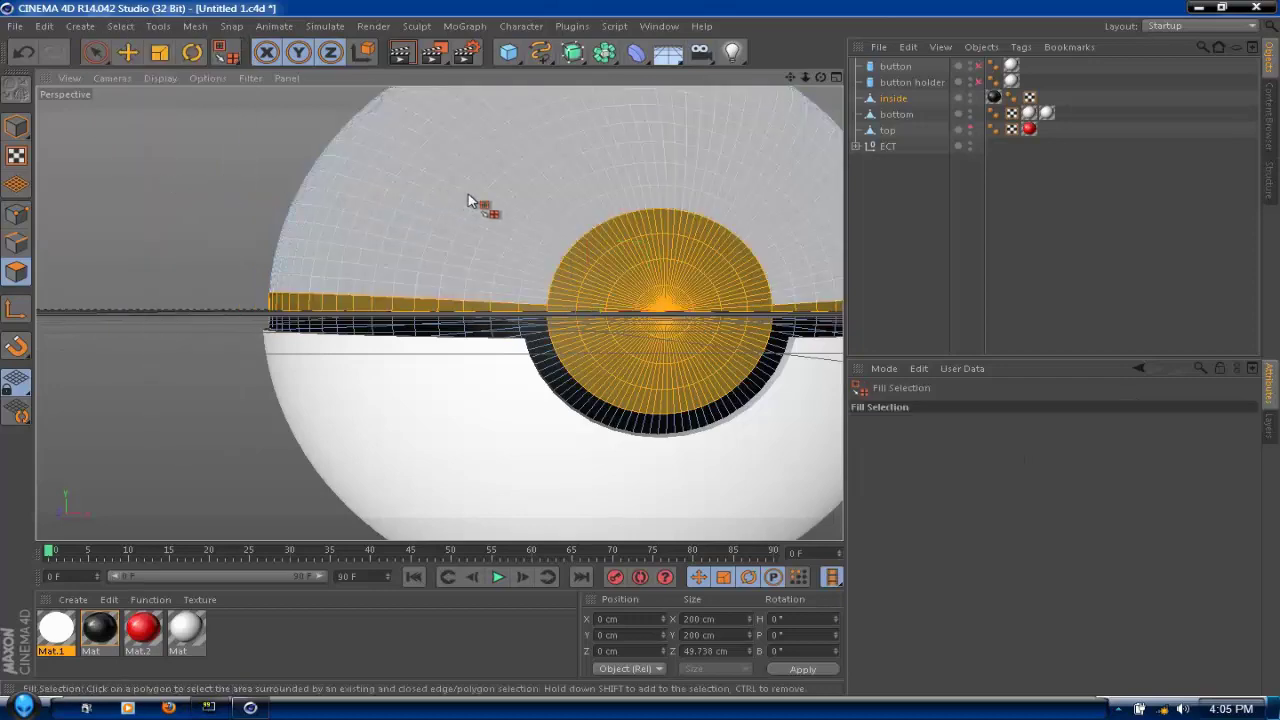
pyautogui.click(671, 143)
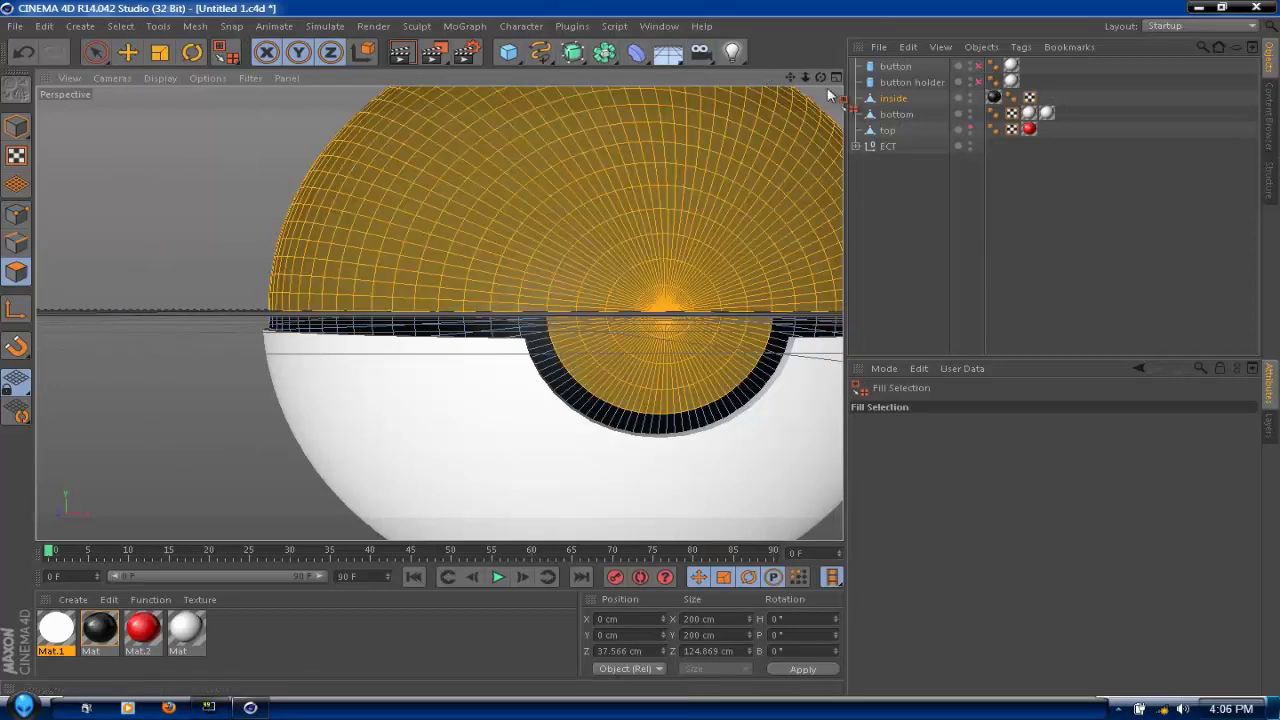
pyautogui.moveTo(820, 77)
pyautogui.mouseDown()
pyautogui.moveTo(780, 80)
pyautogui.moveTo(840, 84)
pyautogui.moveTo(823, 82)
pyautogui.mouseUp()
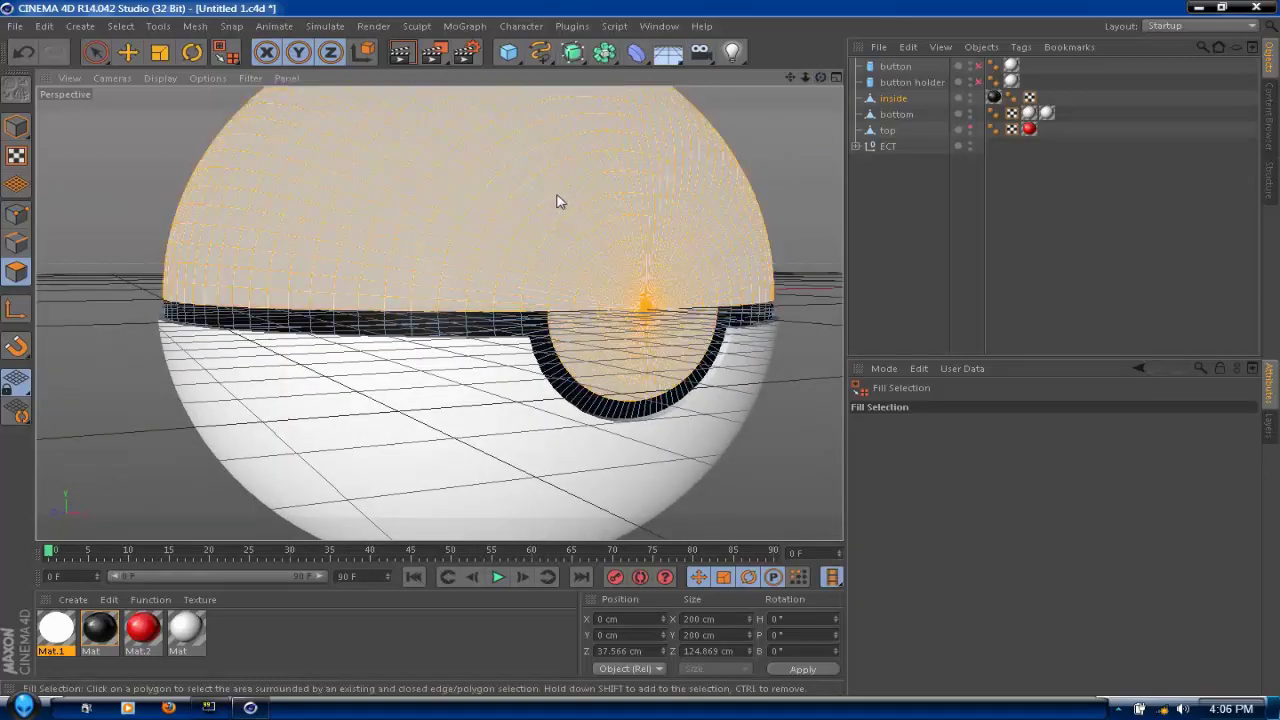
# - Split the selected polygons of the inside sphere off into a separate object
pyautogui.rightClick(558, 201)
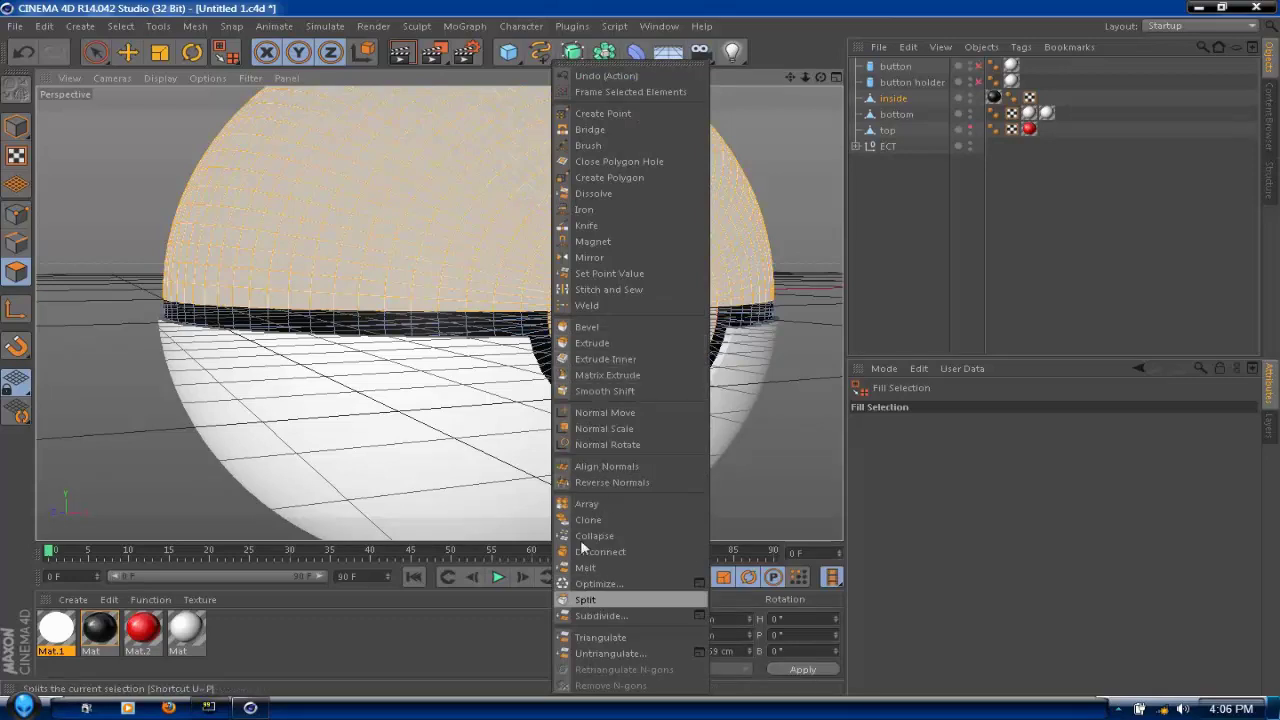
pyautogui.click(470, 201)
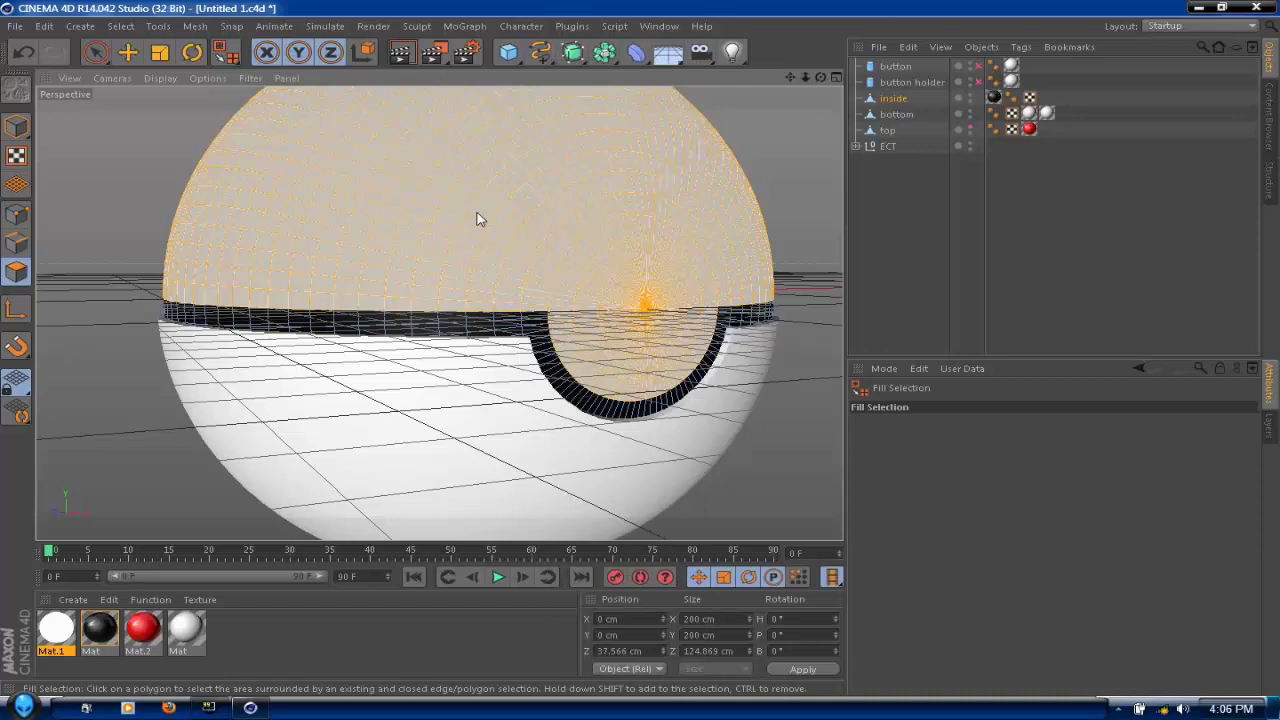
pyautogui.rightClick(472, 206)
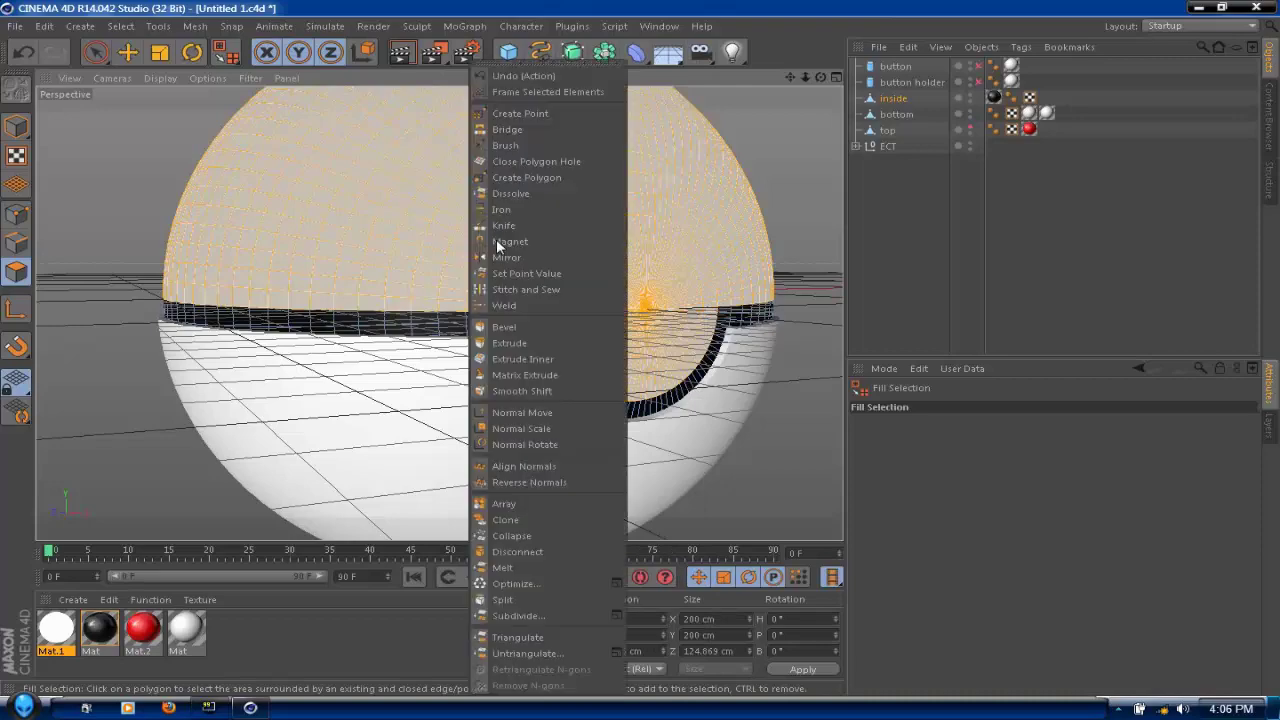
pyautogui.click(508, 601)
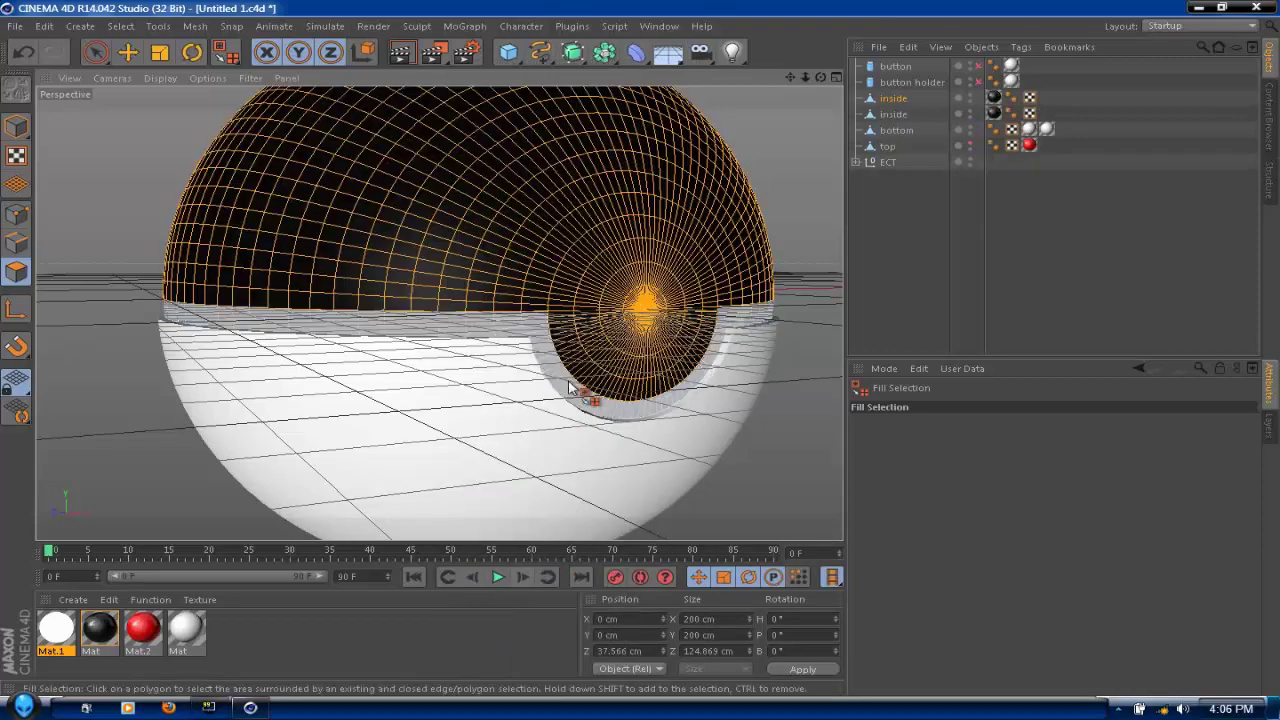
# - Identify the split-off copy among the two inside objects and rename it "top half"
pyautogui.click(898, 118)
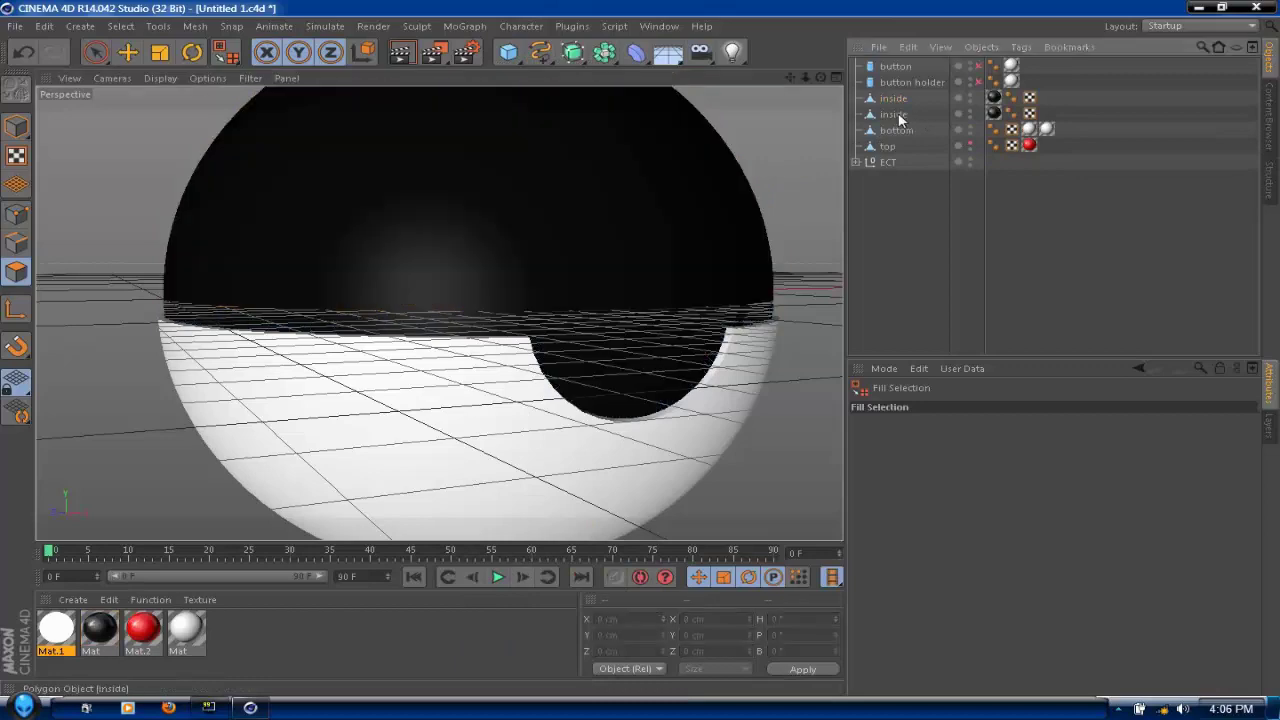
pyautogui.click(895, 100)
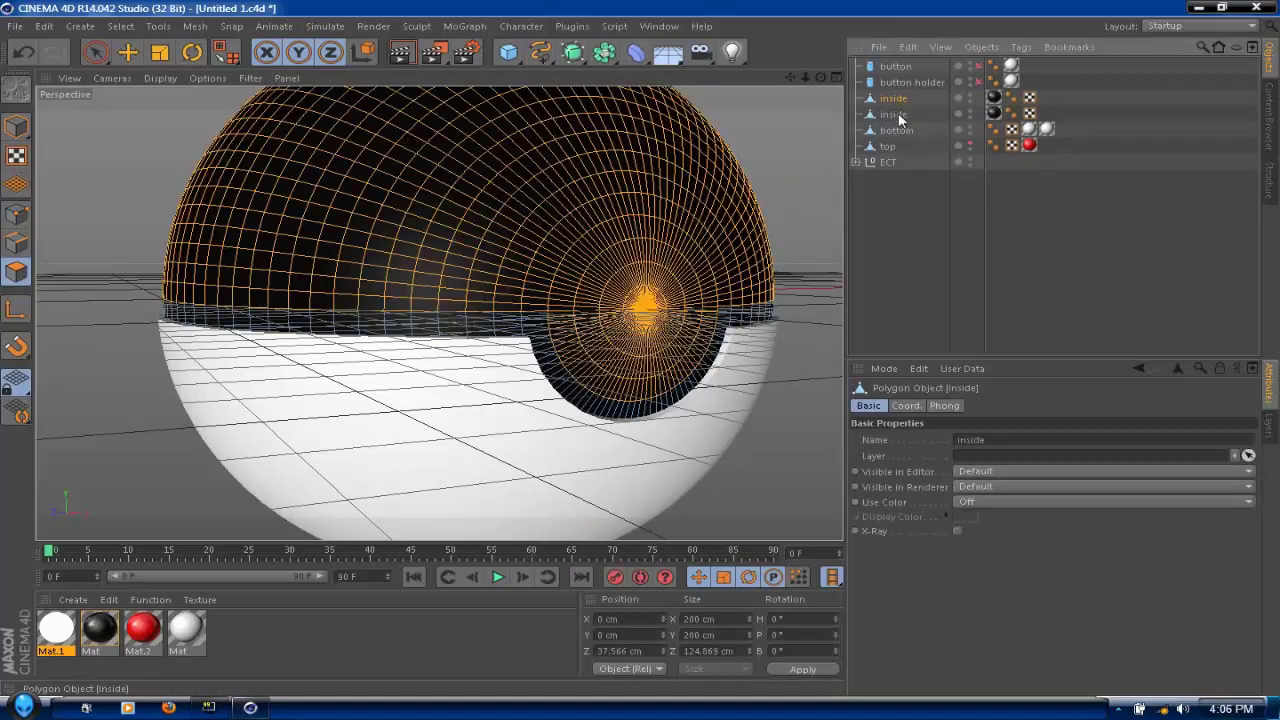
pyautogui.click(897, 115)
pyautogui.press('u')
pyautogui.press('f')
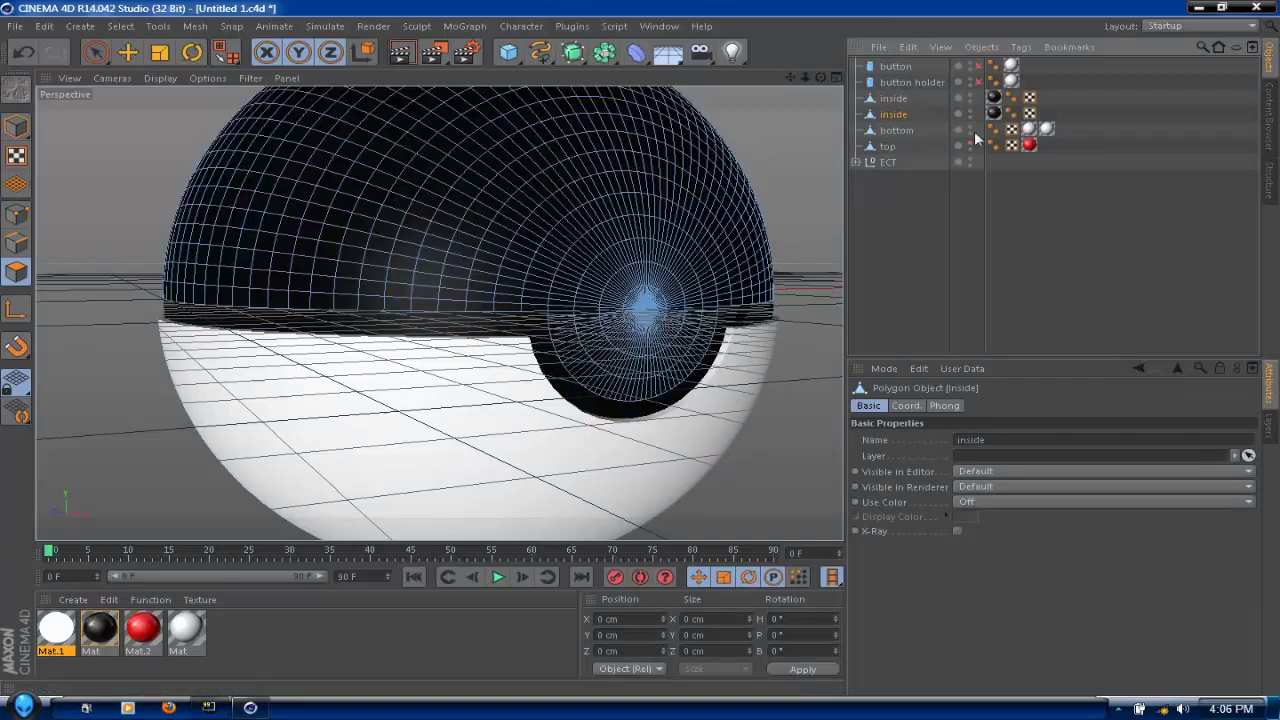
pyautogui.doubleClick(896, 115)
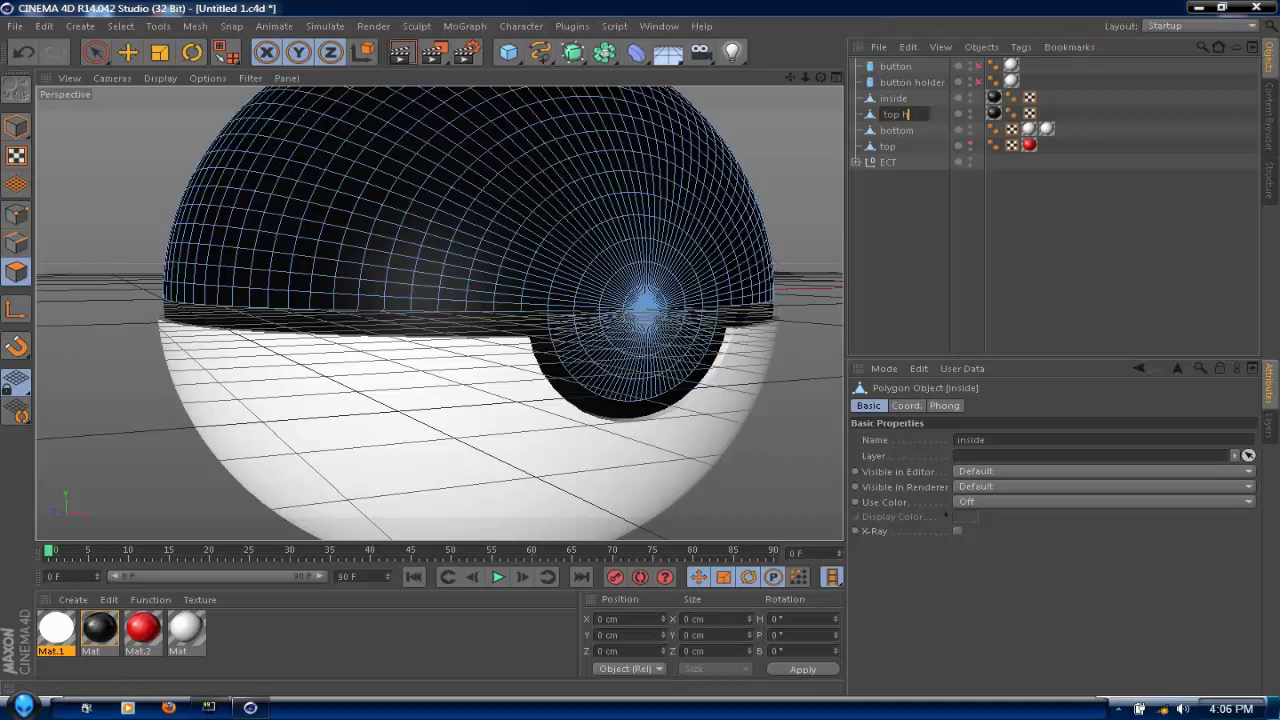
pyautogui.write('top half')
pyautogui.press('Return')
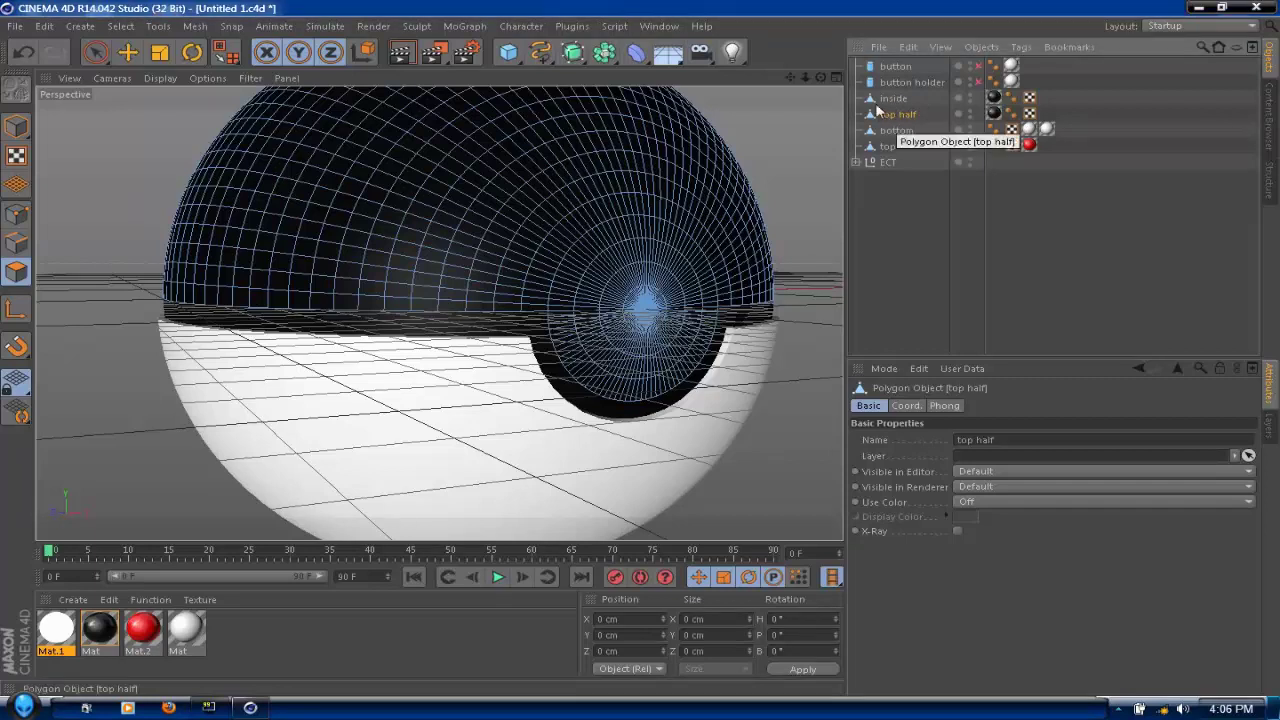
# - Select the original inside object, show the top shell again and hide the bottom shell in the viewport
pyautogui.click(896, 98)
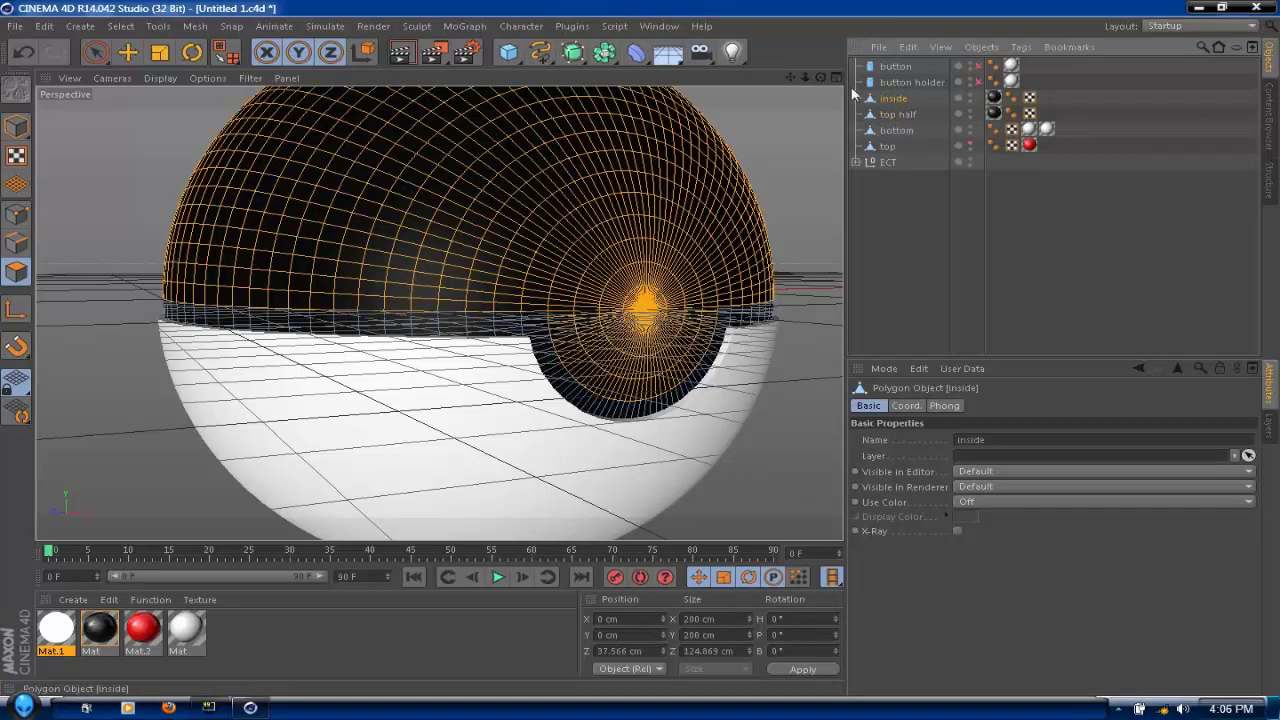
pyautogui.keyDown('alt'); pyautogui.moveTo(529, 291); pyautogui.dragTo(576, 331, button='right'); pyautogui.keyUp('alt')
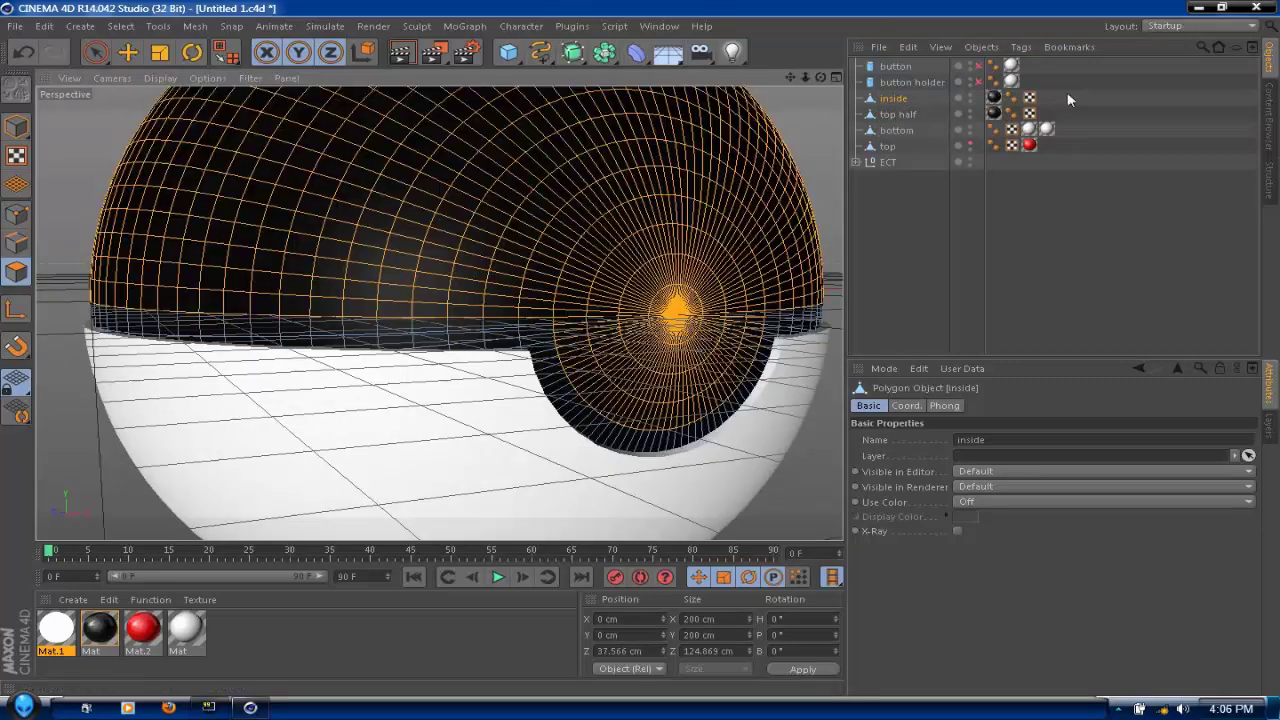
pyautogui.click(969, 140)
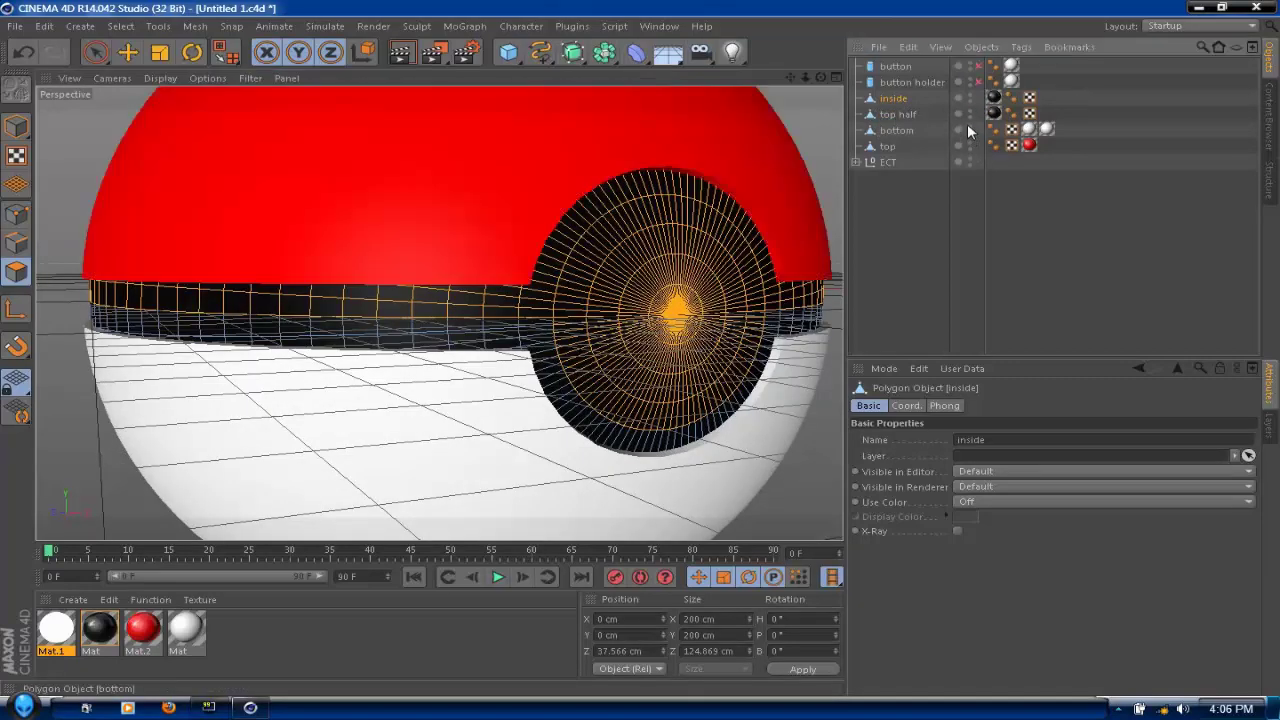
pyautogui.click(969, 127)
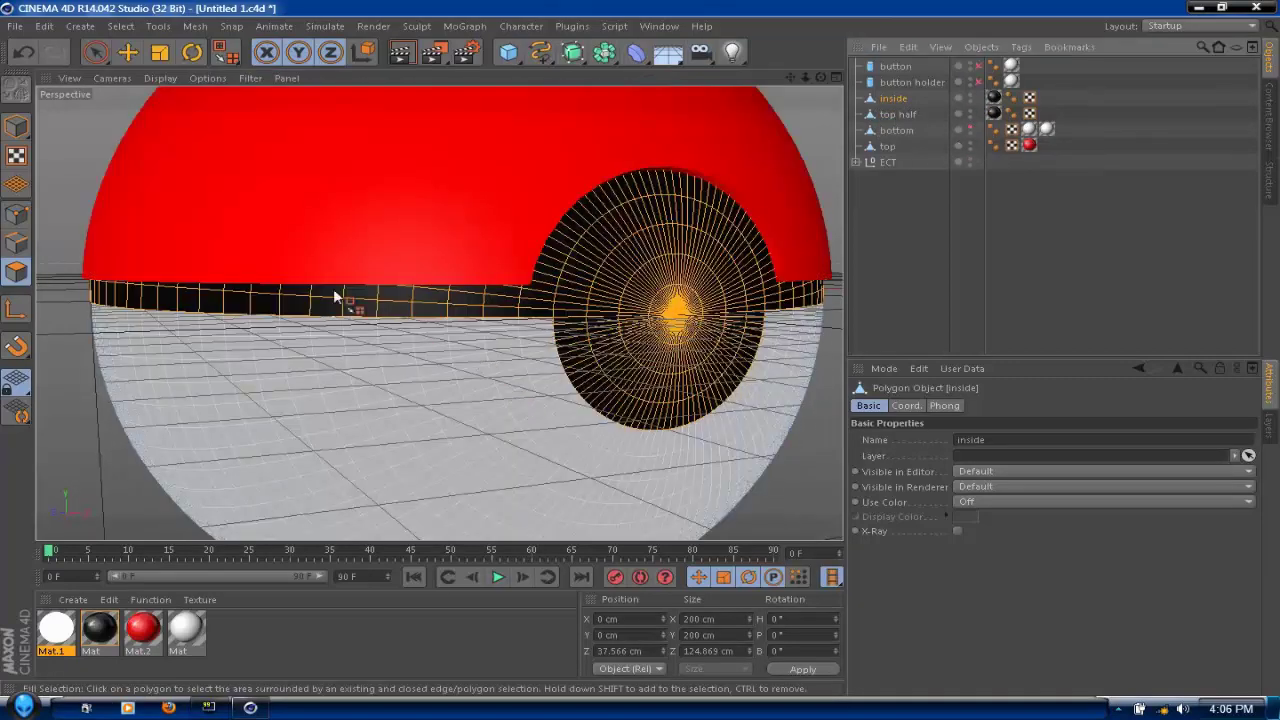
# - Use Outline Selection to select the border edges of the inside object's selected polygons along the band and button disc
pyautogui.click(131, 29)
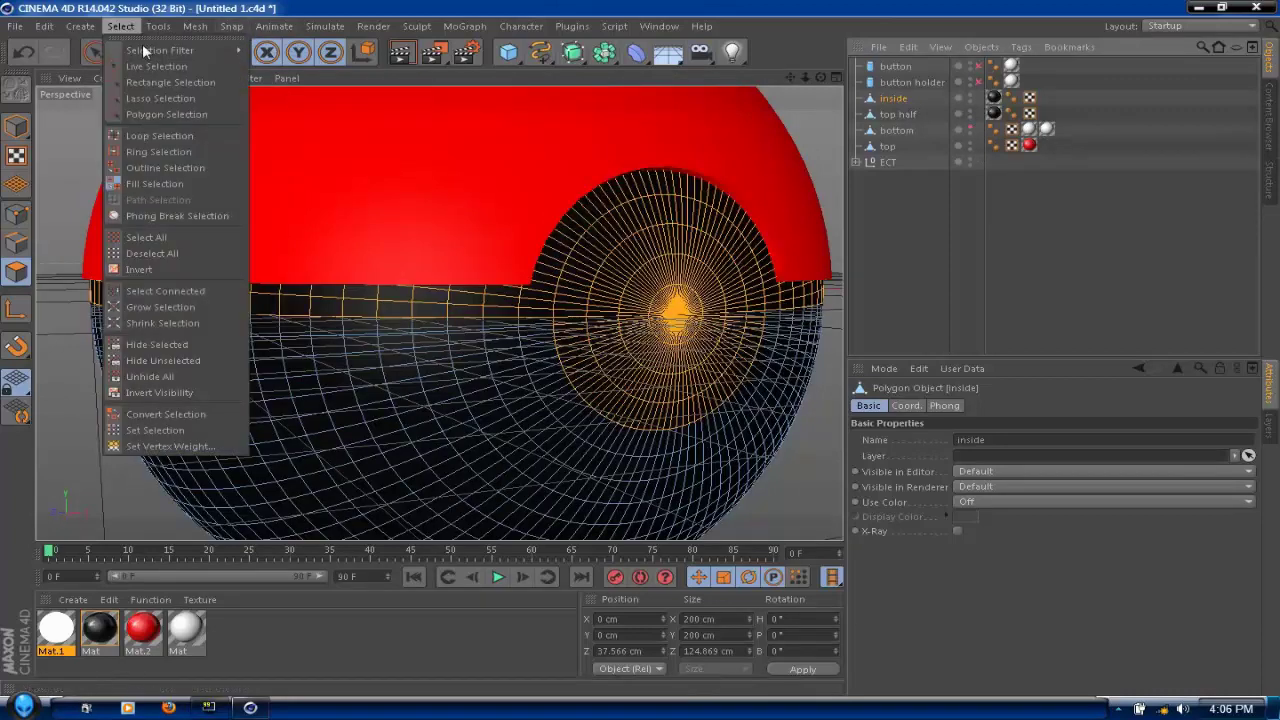
pyautogui.click(172, 168)
pyautogui.click(398, 306)
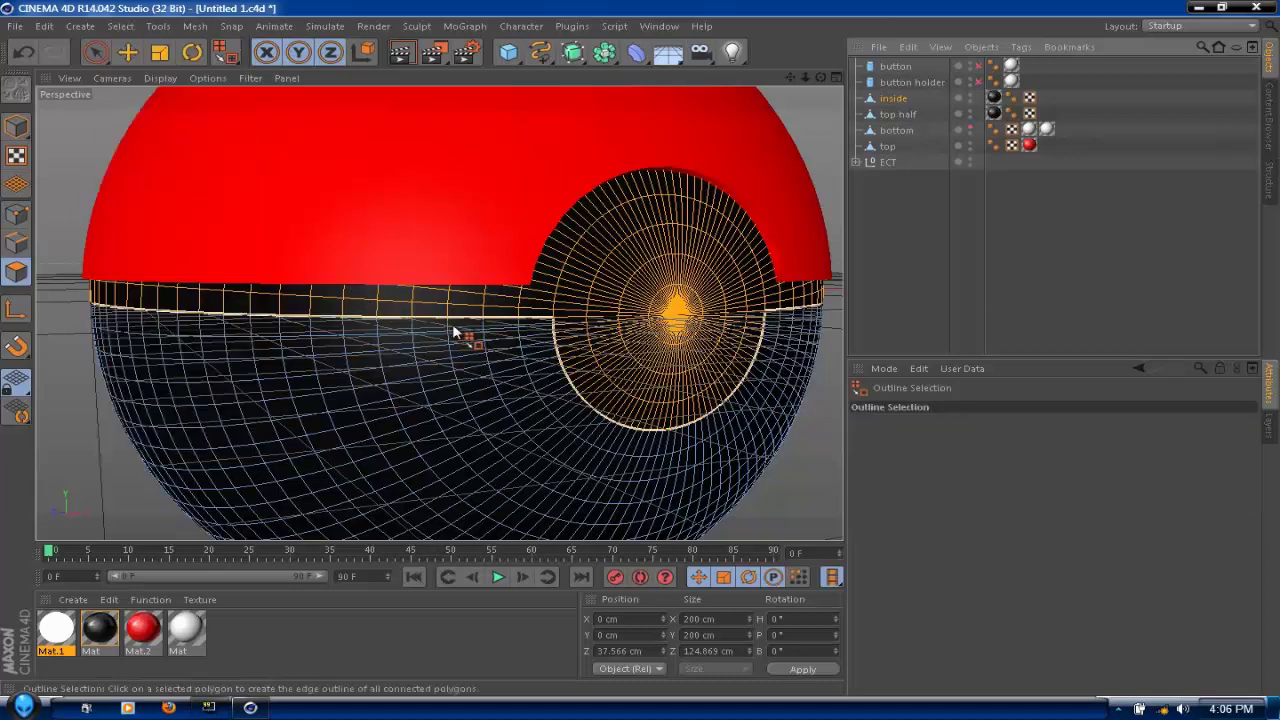
pyautogui.click(510, 344)
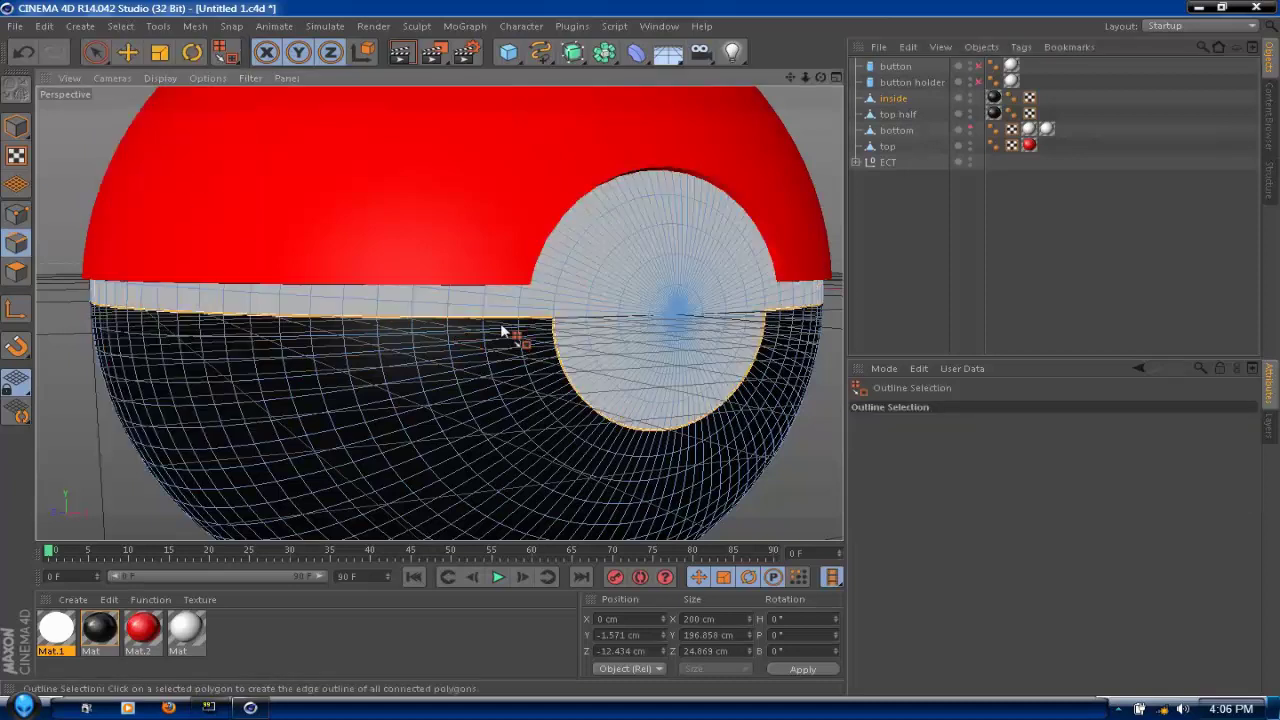
# - Fill-select the inside sphere's polygons below the outlined band and button edge
pyautogui.click(116, 28)
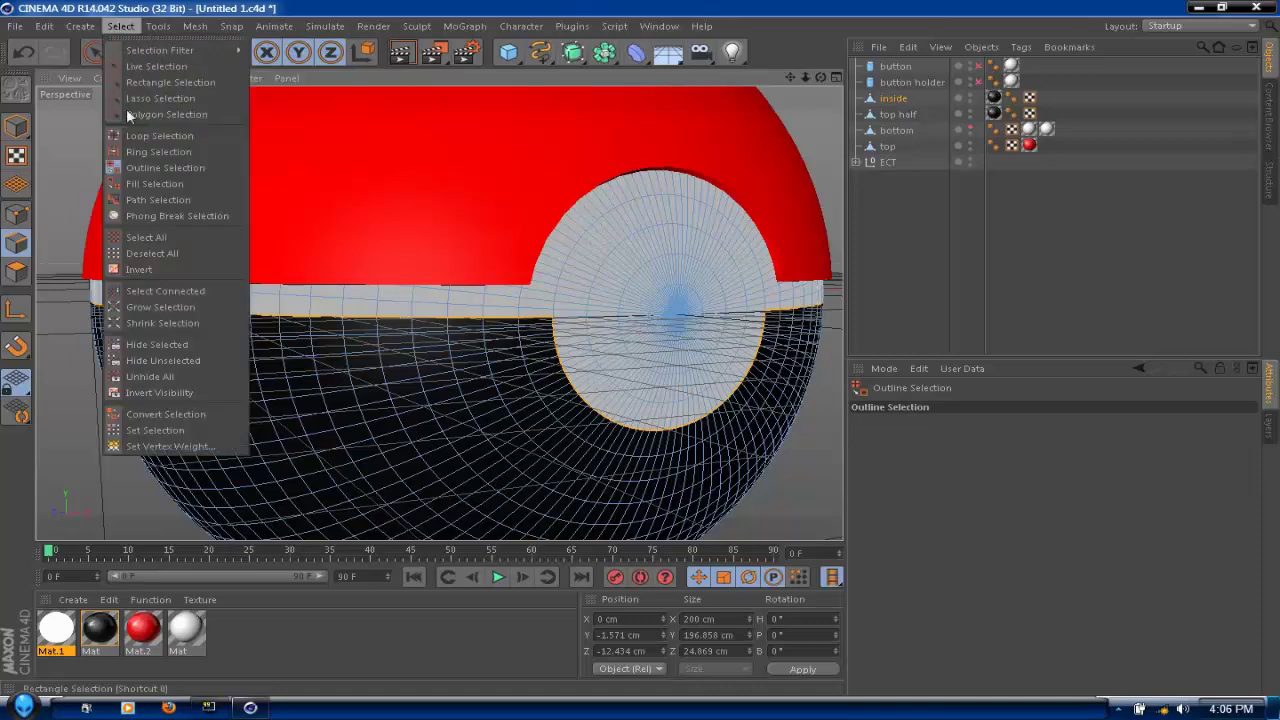
pyautogui.click(150, 184)
pyautogui.click(425, 422)
pyautogui.press('Return')
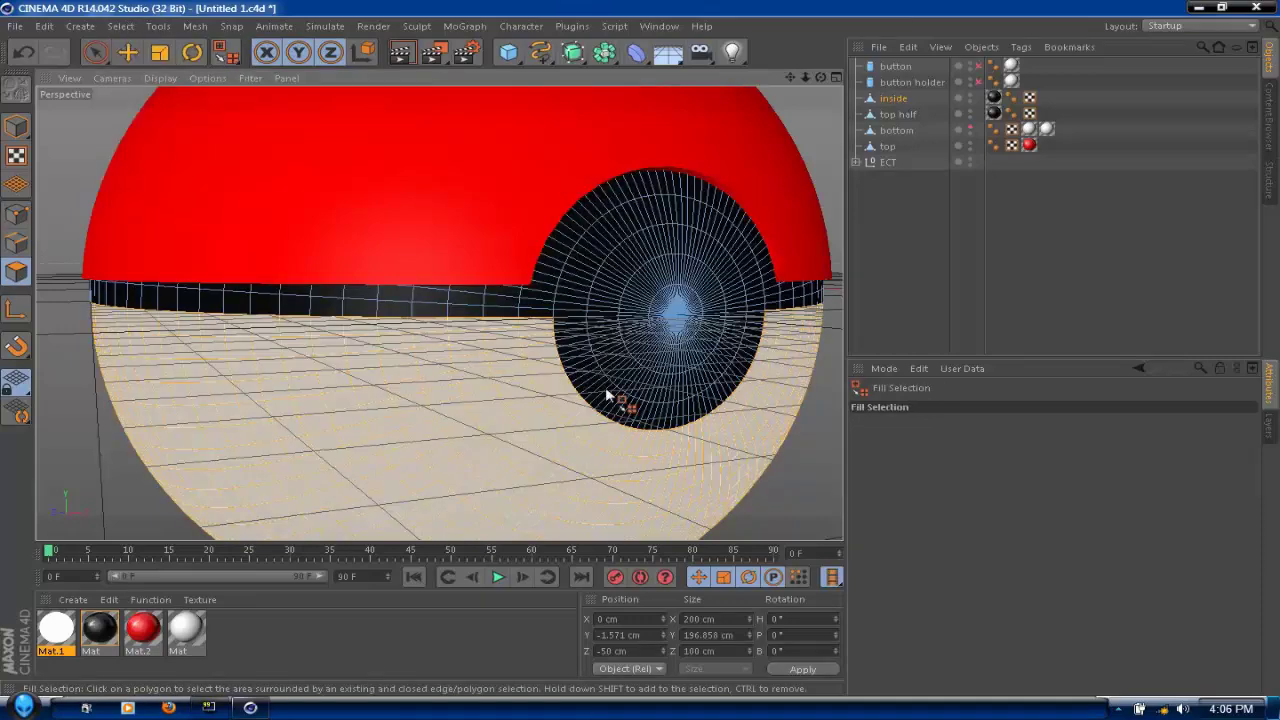
# - Split the inside object's selected lower polygons into a separate object and name the copy "bottom half"
pyautogui.click(634, 437)
pyautogui.rightClick(452, 430)
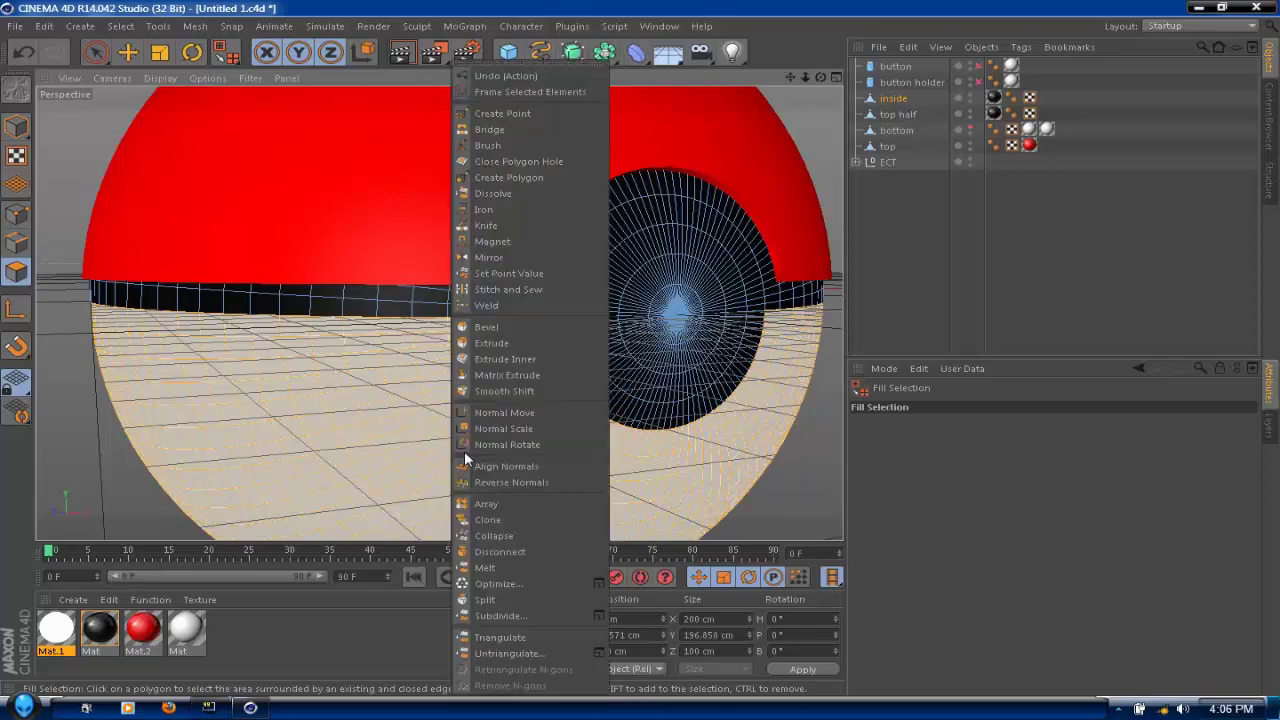
pyautogui.click(492, 601)
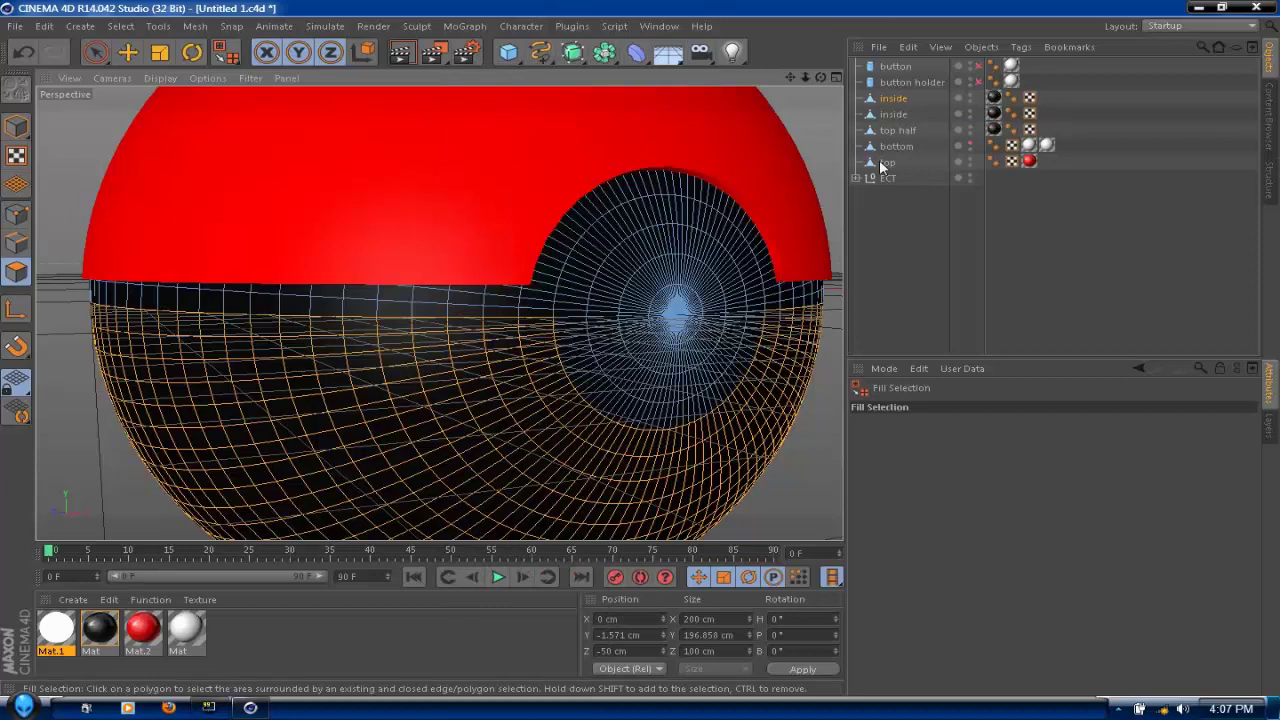
pyautogui.click(895, 116)
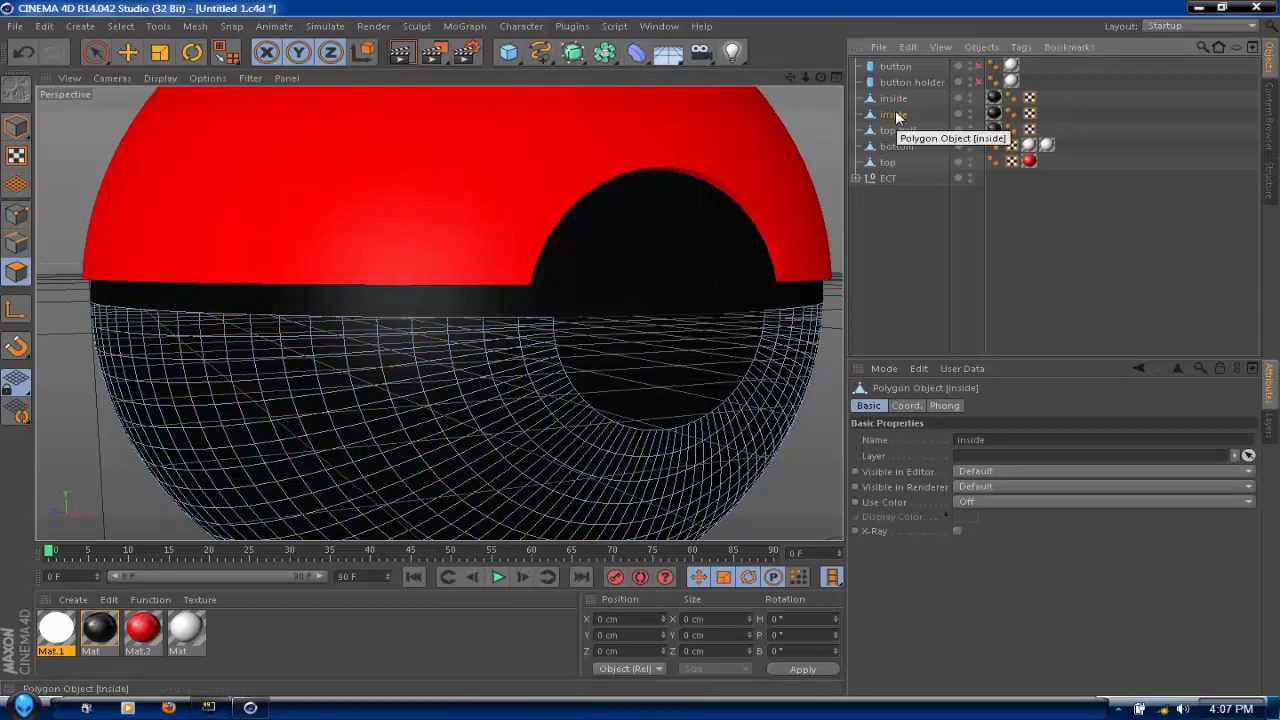
pyautogui.doubleClick(895, 115)
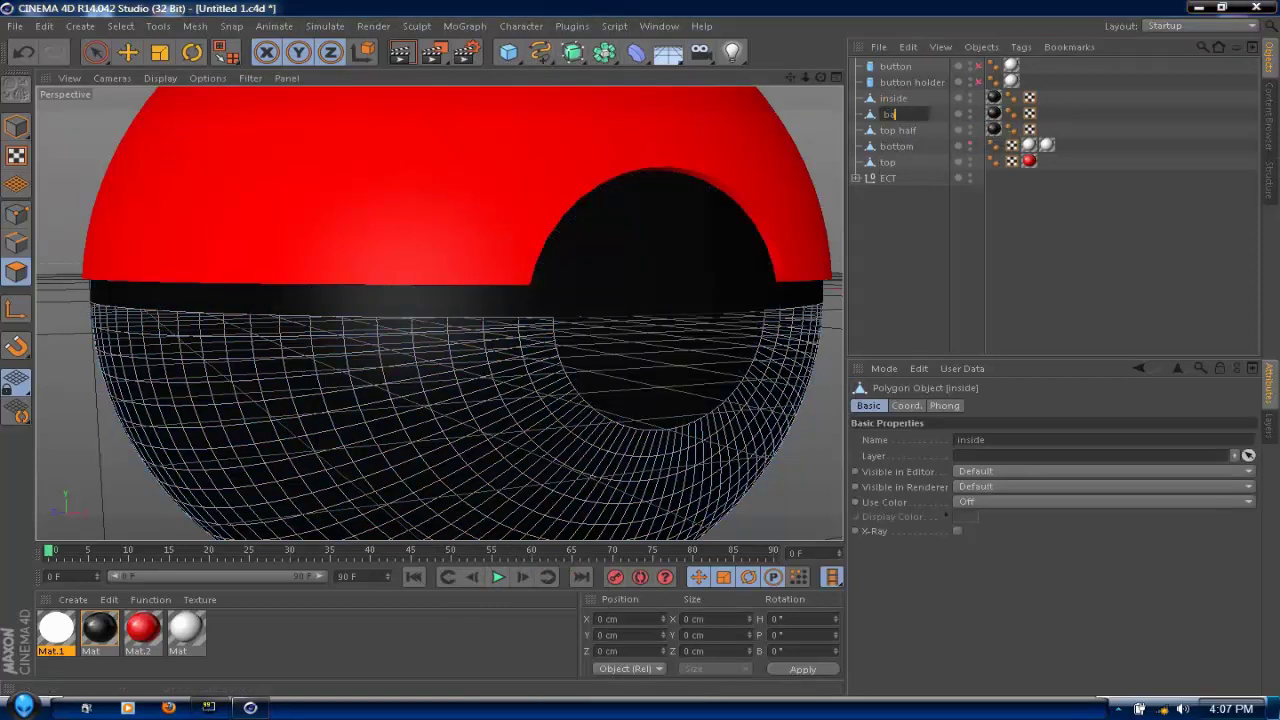
pyautogui.write('bottom half')
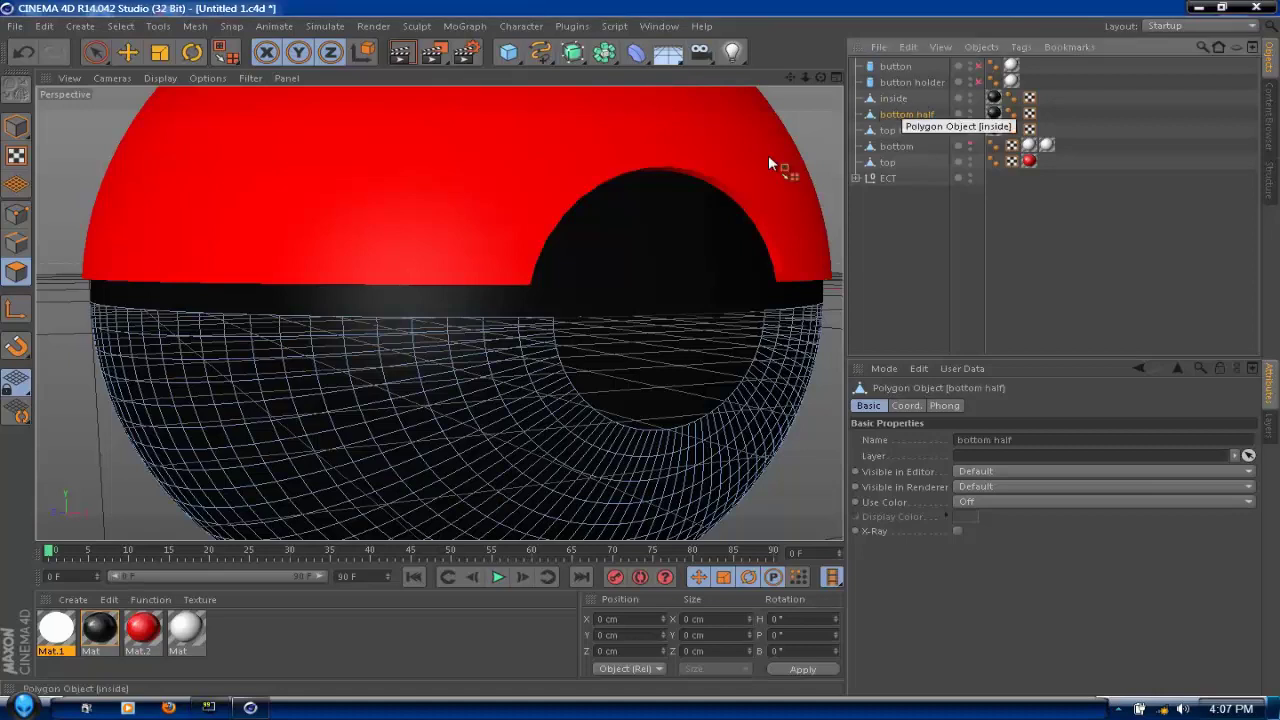
pyautogui.press('Return')
# - Delete the original inside object and turn the bottom shell, button and button holder back on
pyautogui.click(901, 98)
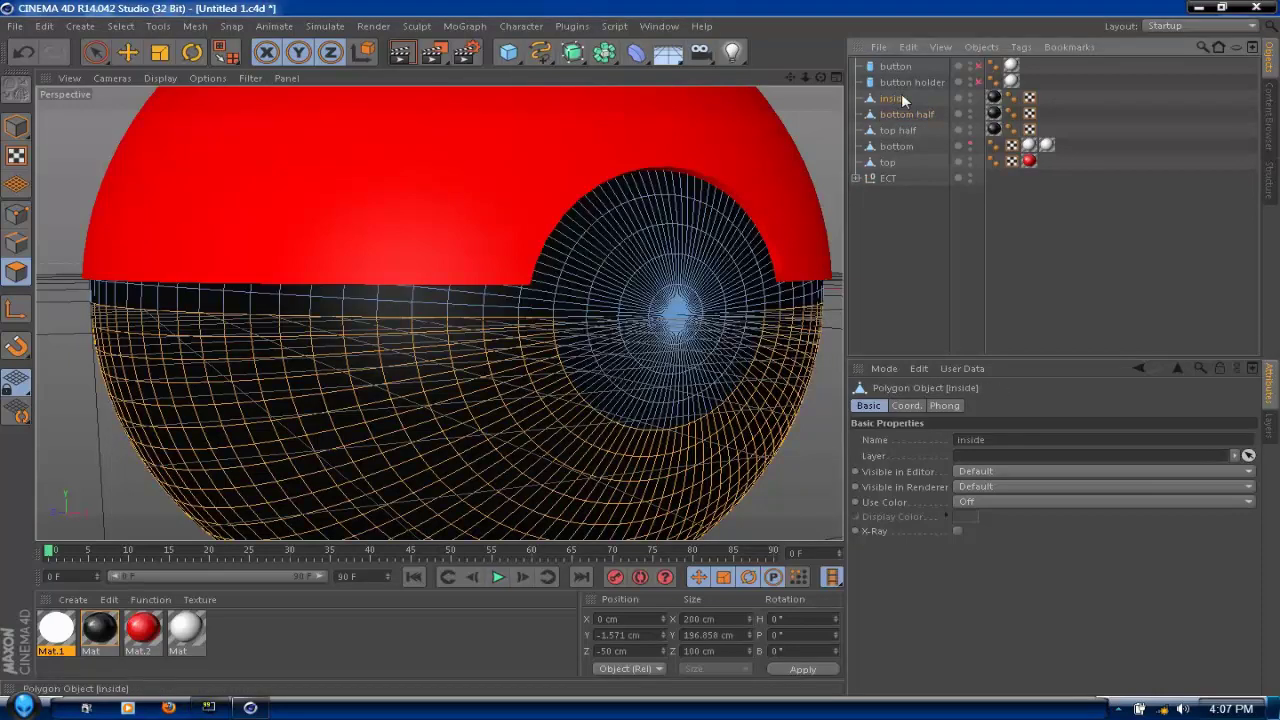
pyautogui.press('Delete')
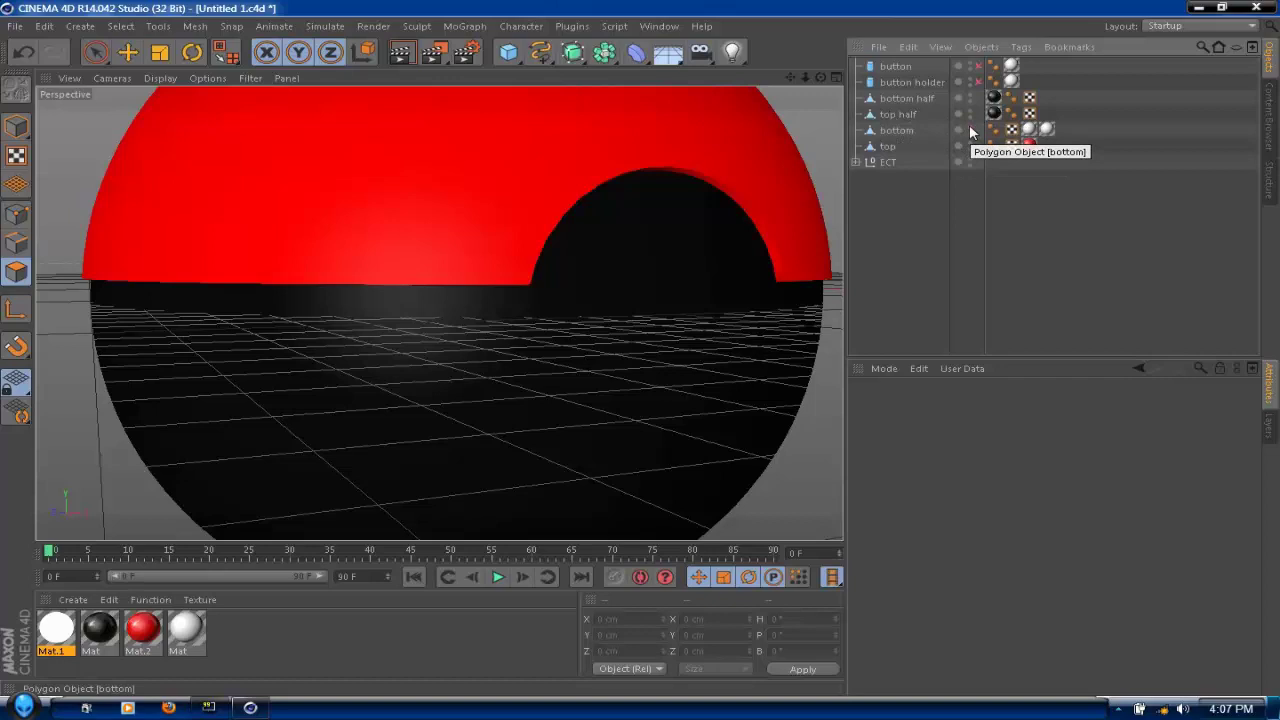
pyautogui.click(978, 66)
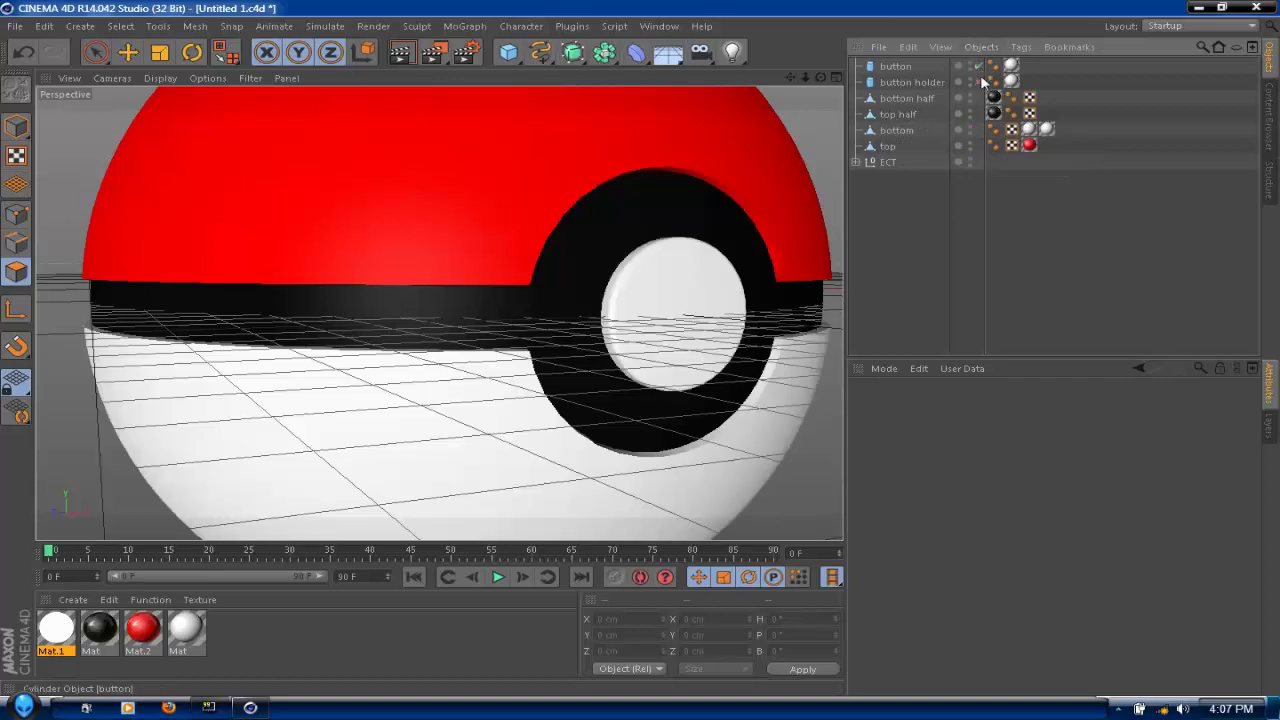
pyautogui.click(976, 82)
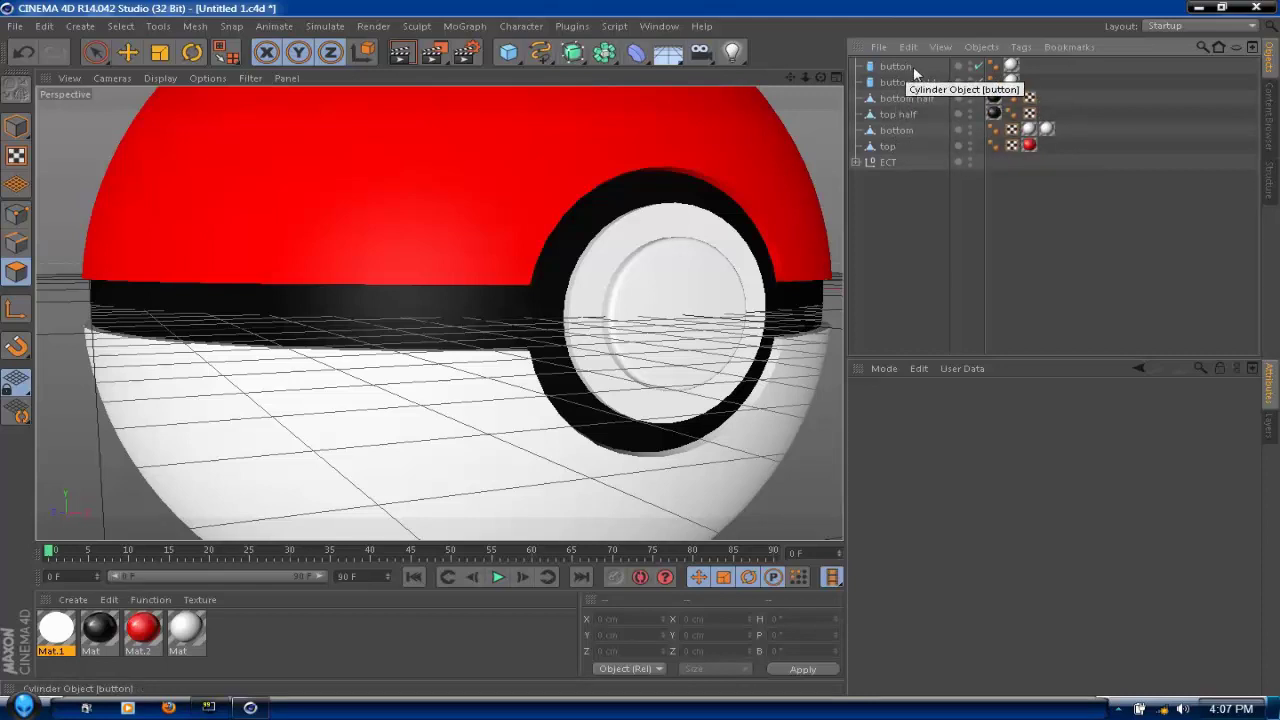
# - Parent the button to the button holder, and nest the button holder and the top shell under the top half object
pyautogui.moveTo(907, 67); pyautogui.dragTo(897, 83)
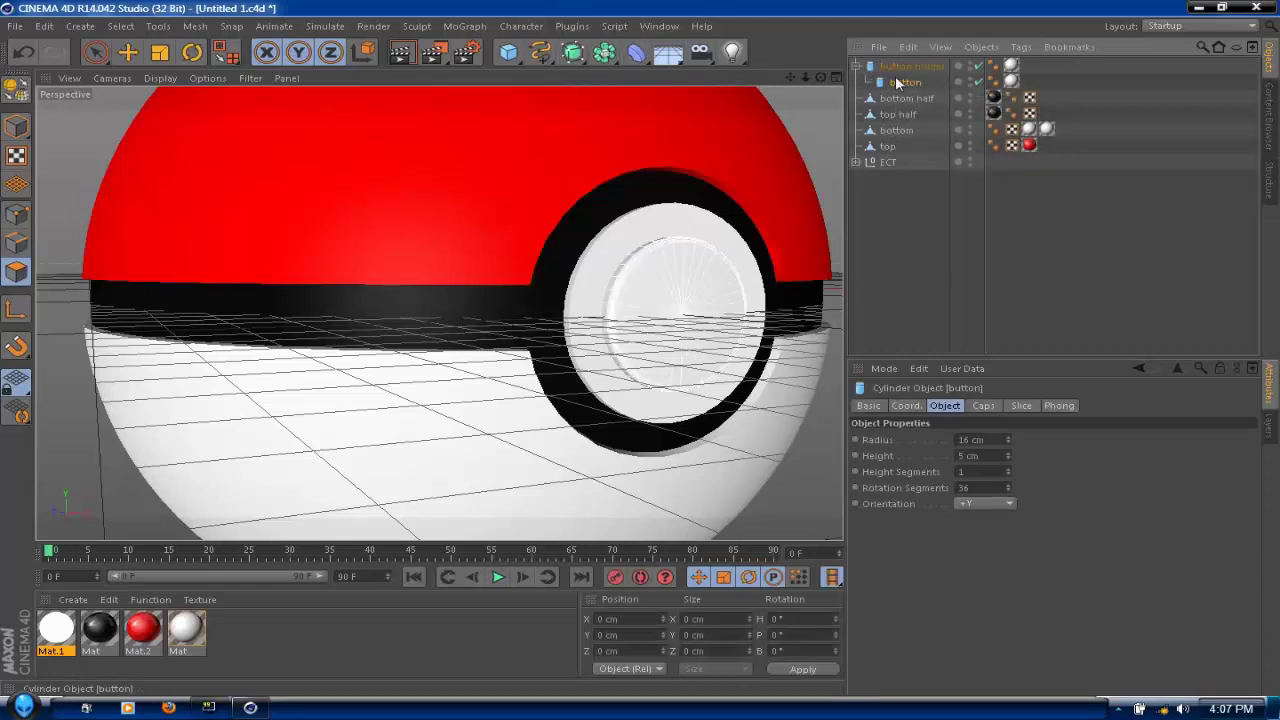
pyautogui.click(857, 65)
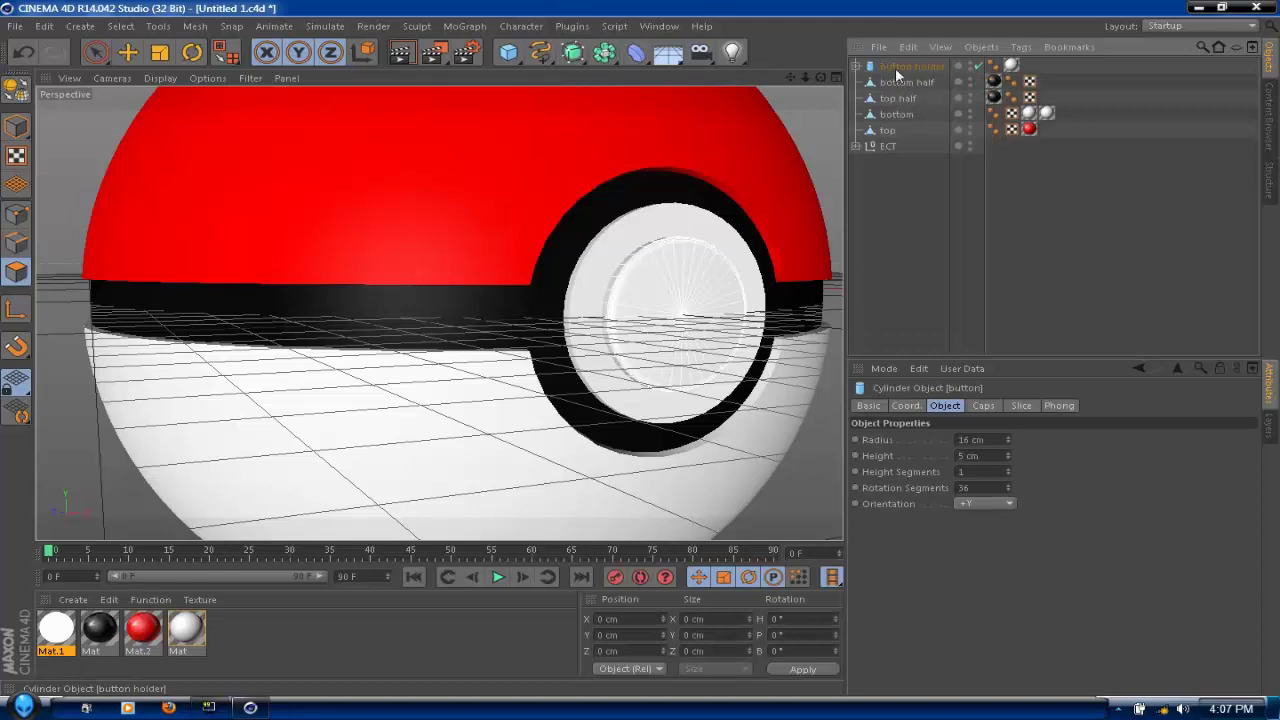
pyautogui.moveTo(906, 62); pyautogui.dragTo(901, 99)
pyautogui.moveTo(900, 95); pyautogui.dragTo(900, 96)
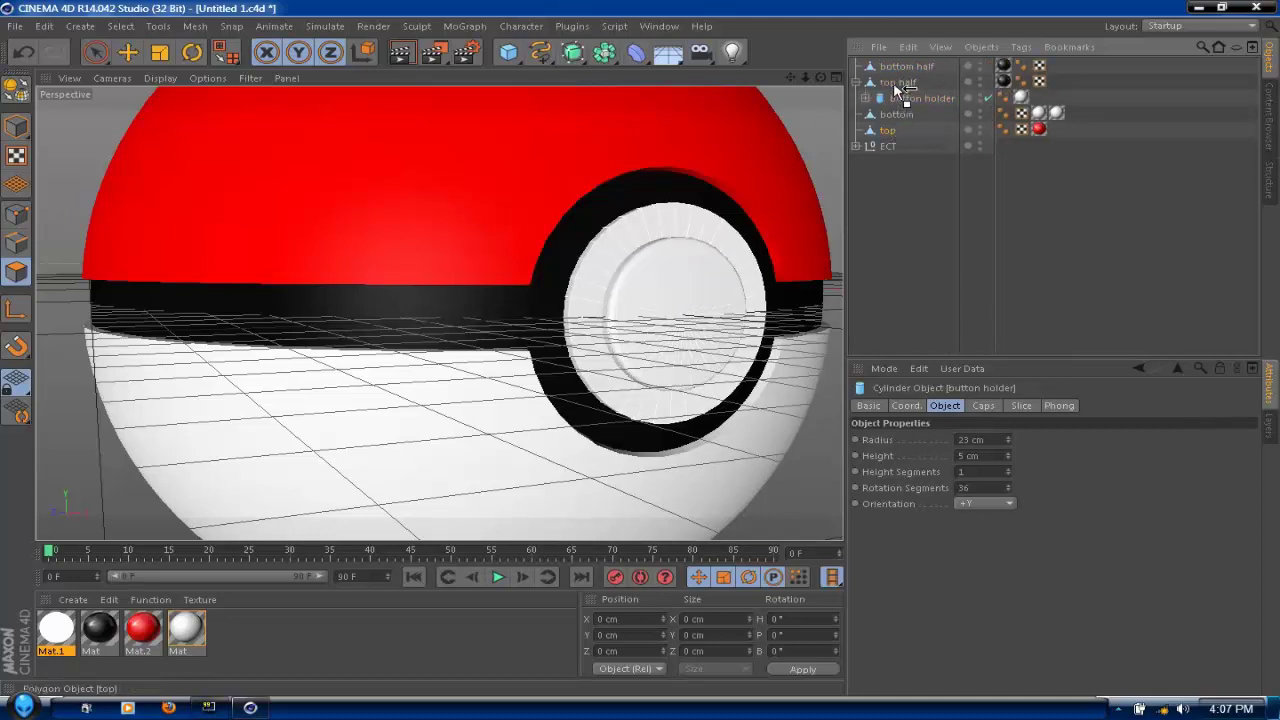
pyautogui.moveTo(893, 79); pyautogui.dragTo(893, 80)
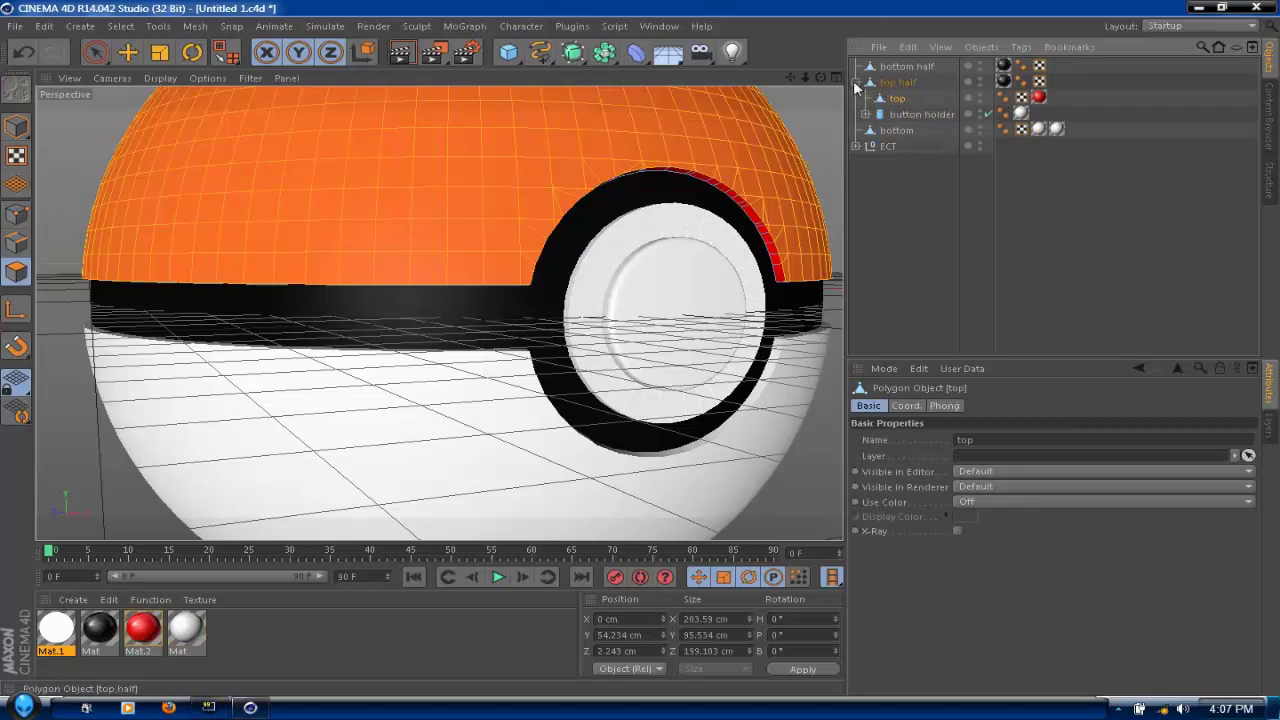
pyautogui.click(857, 83)
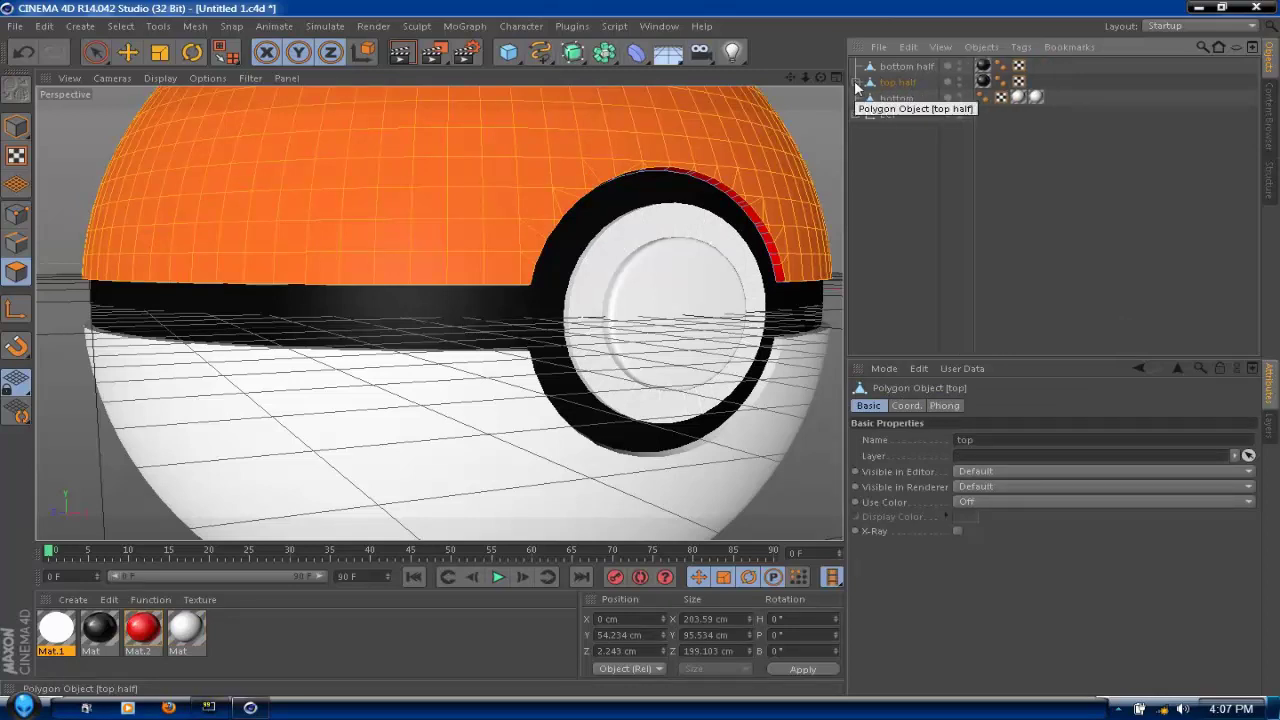
# - Switch to Model mode and parent the bottom shell to the bottom half object
pyautogui.click(16, 126)
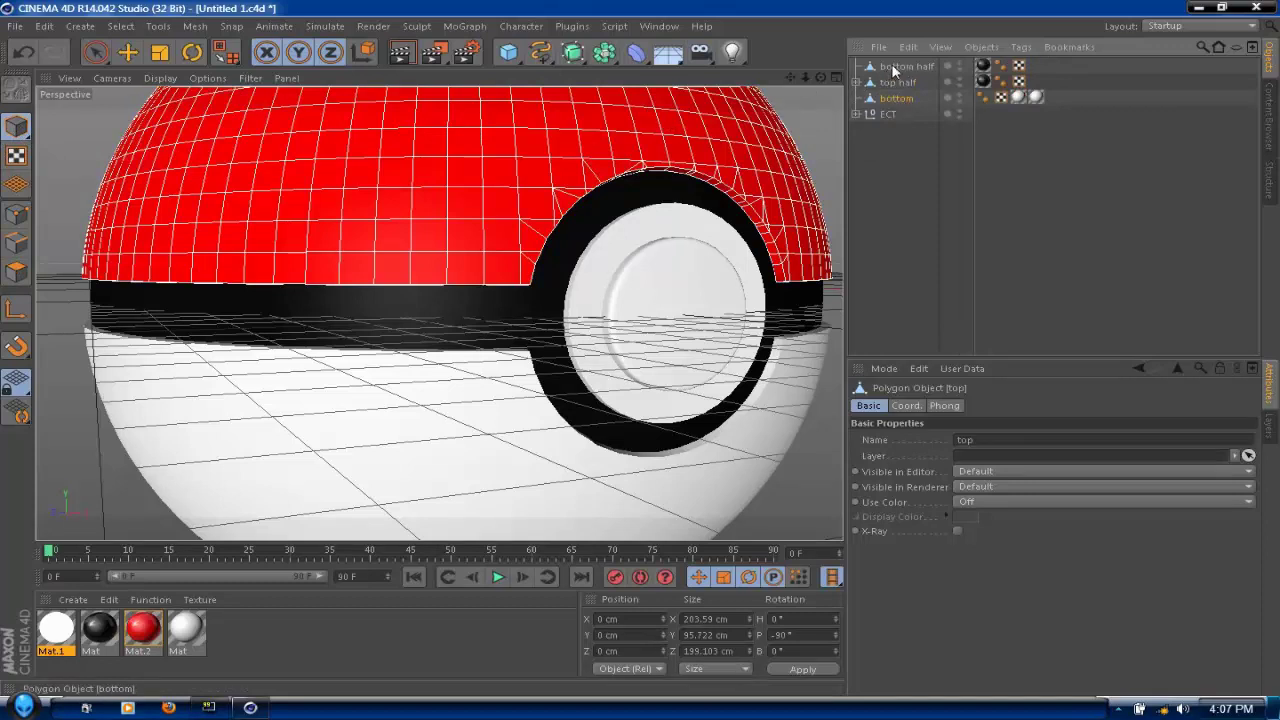
pyautogui.moveTo(896, 98); pyautogui.dragTo(903, 66)
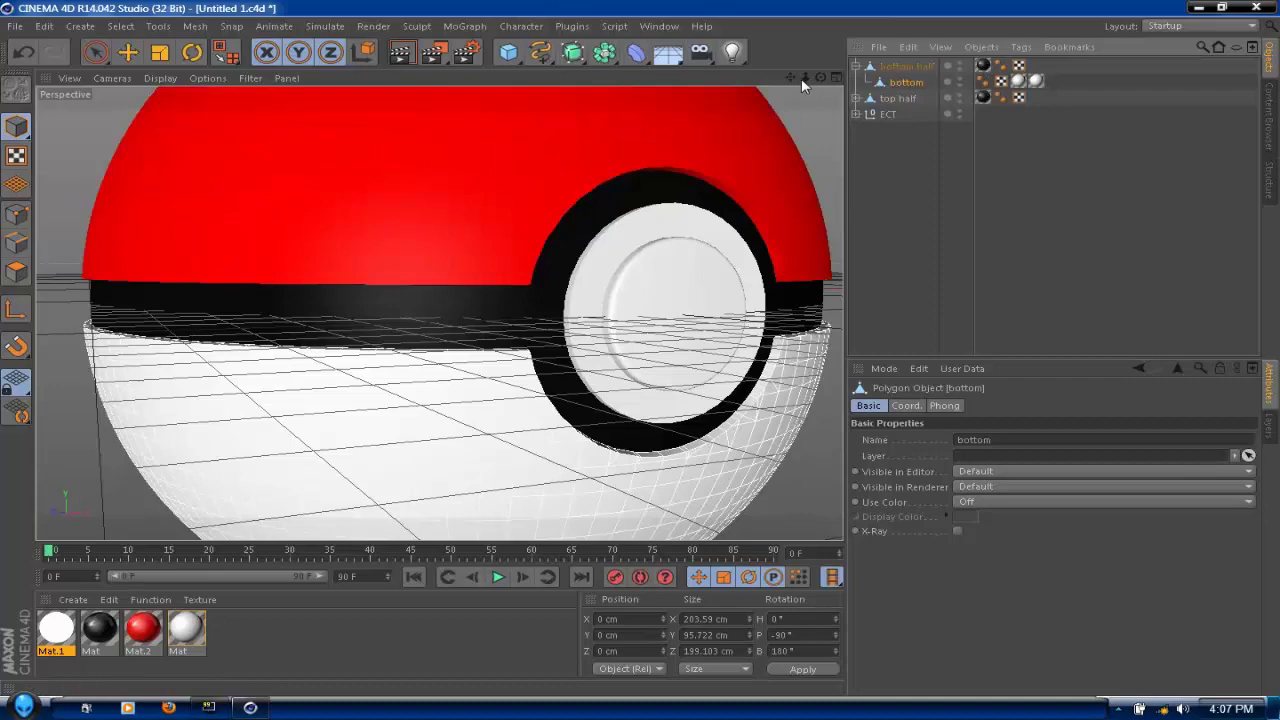
pyautogui.scroll(-4, 823, 119)
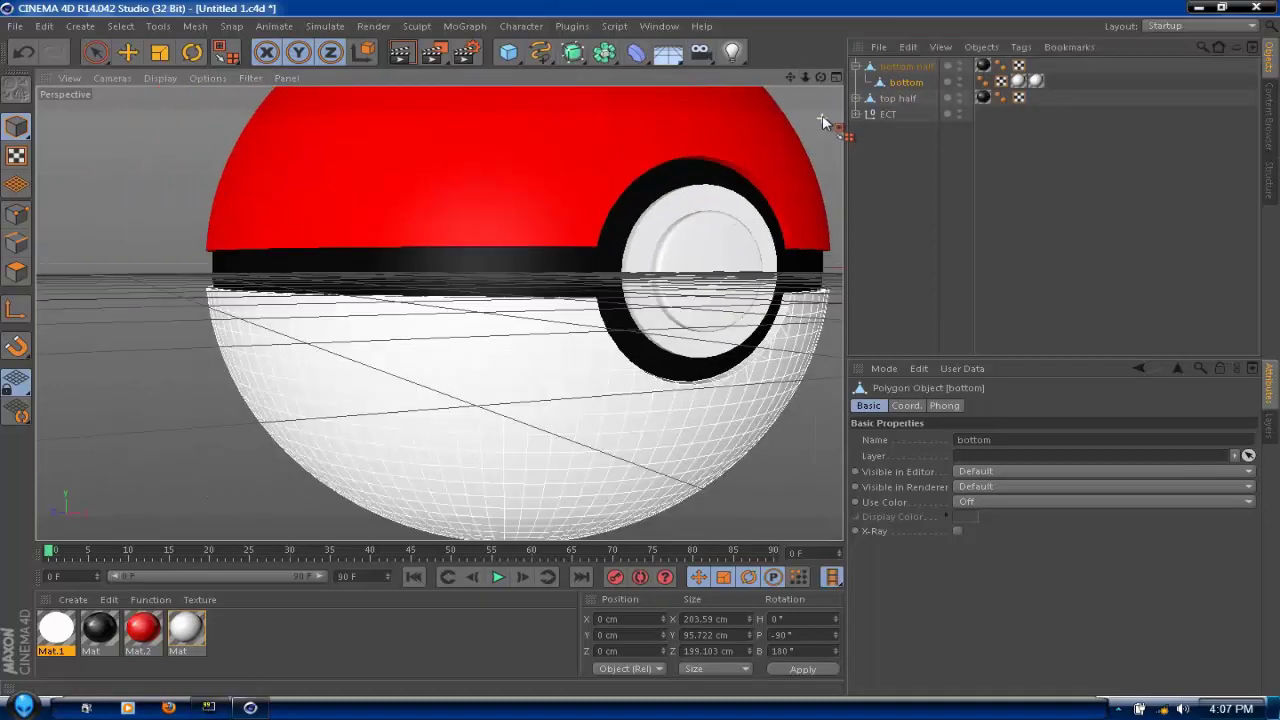
pyautogui.moveTo(790, 77); pyautogui.dragTo(688, 148)
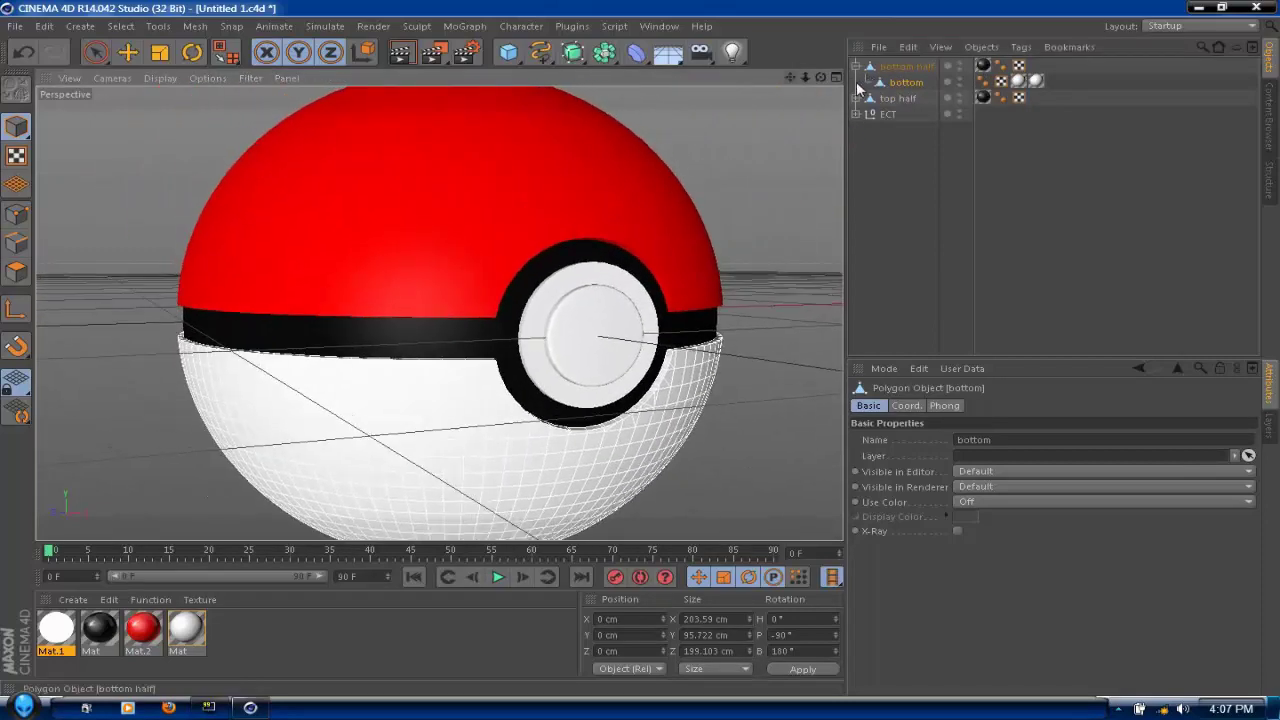
pyautogui.click(856, 67)
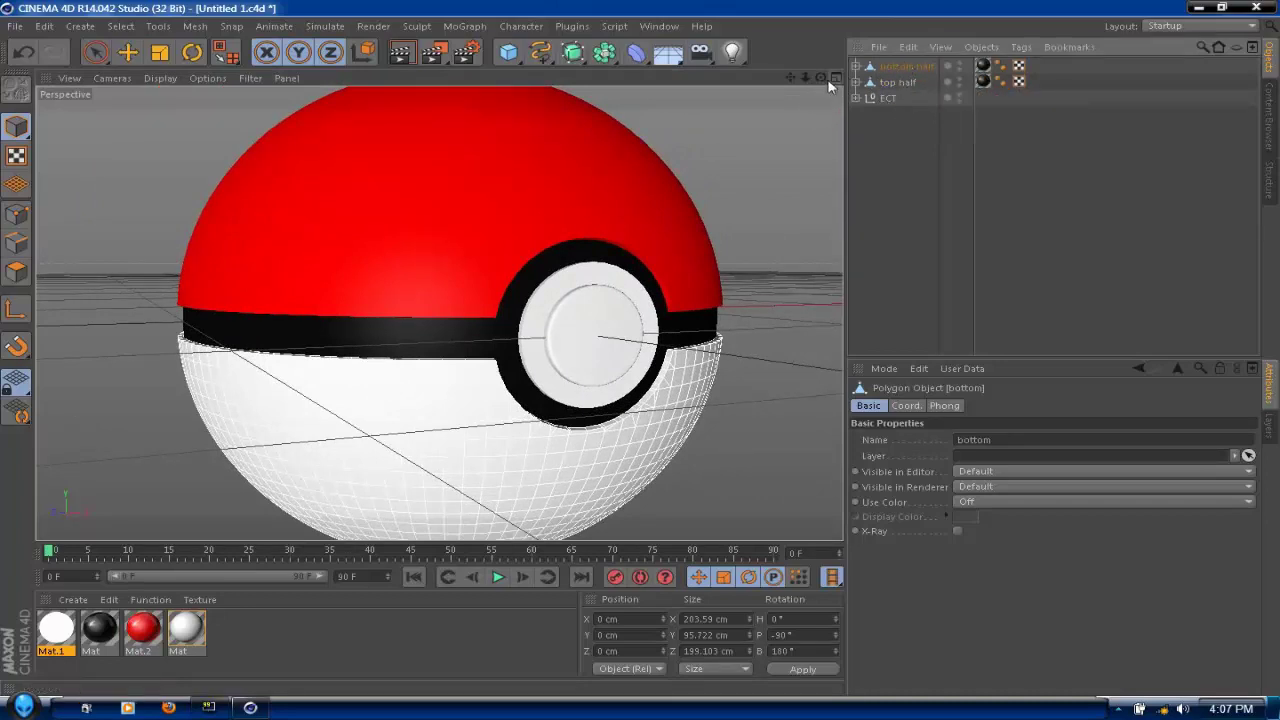
# - Select the top half group and activate the Rotate tool to examine its pivot from the side
pyautogui.moveTo(821, 78); pyautogui.dragTo(840, 84)
pyautogui.click(897, 82)
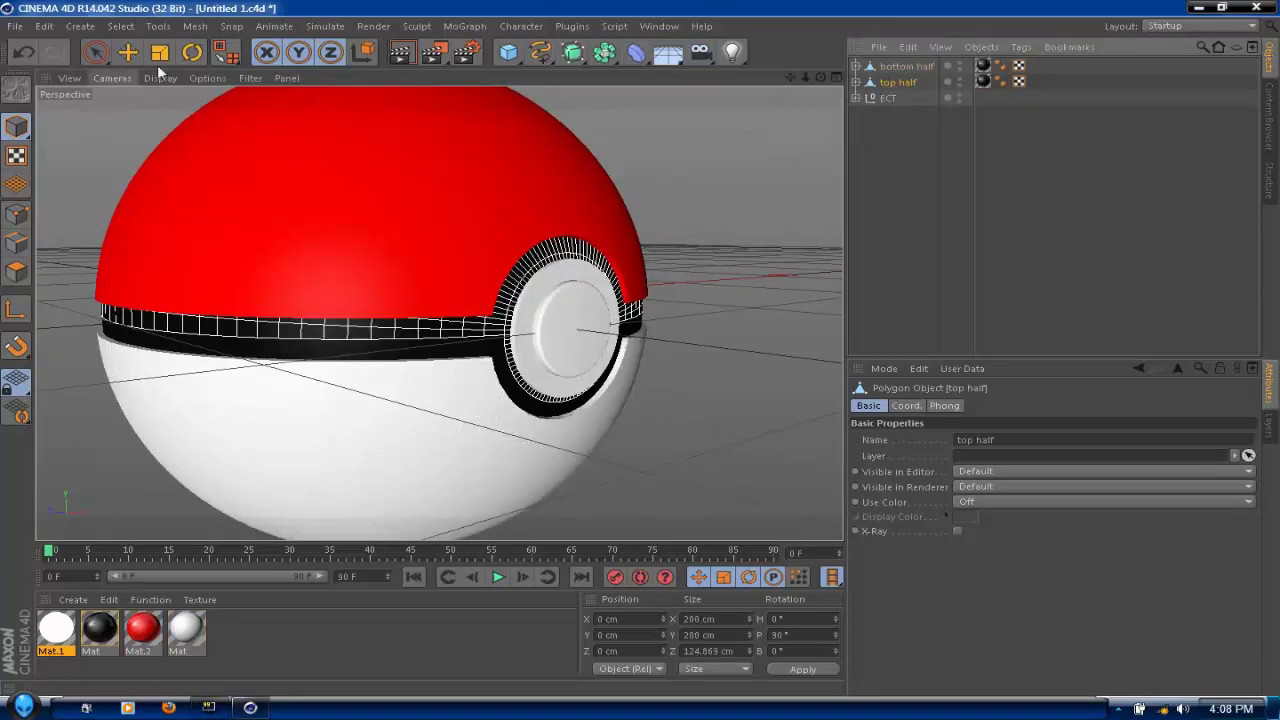
pyautogui.click(192, 52)
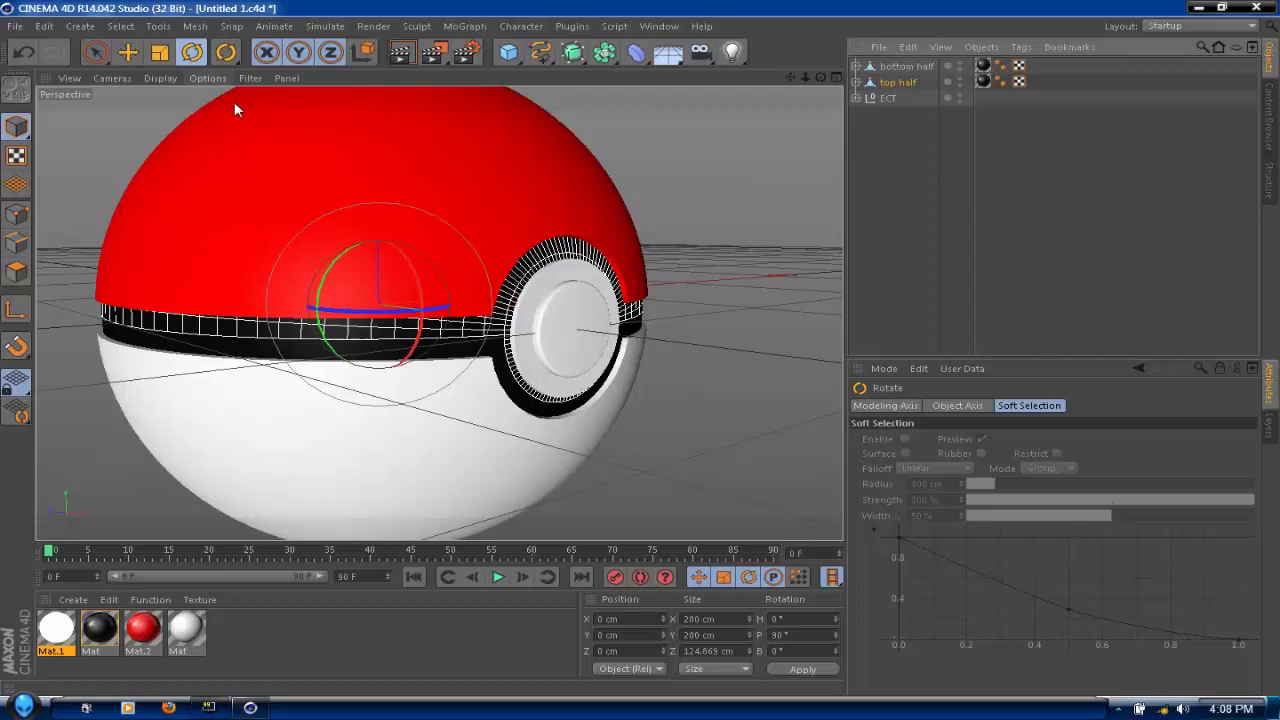
pyautogui.moveTo(790, 76)
pyautogui.mouseDown()
pyautogui.moveTo(764, 88)
pyautogui.moveTo(782, 79)
pyautogui.mouseUp()
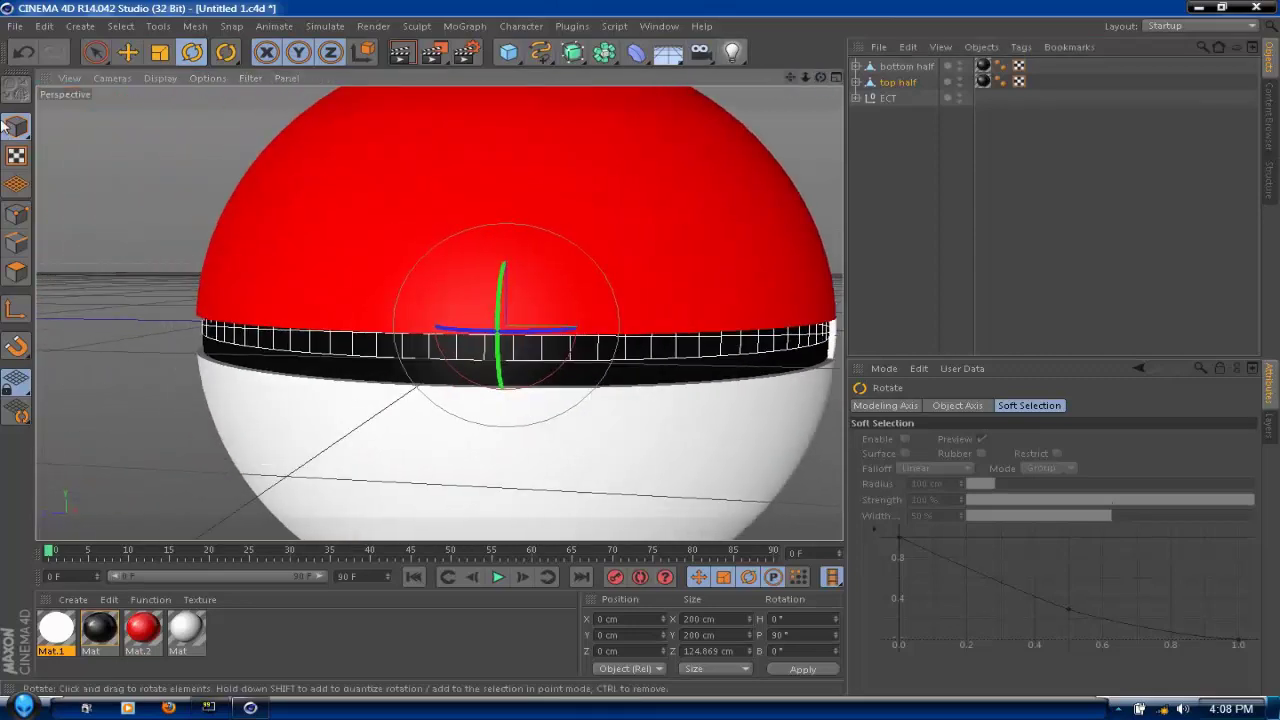
# - Activate the Move tool and enable axis editing for the top half object
pyautogui.click(128, 56)
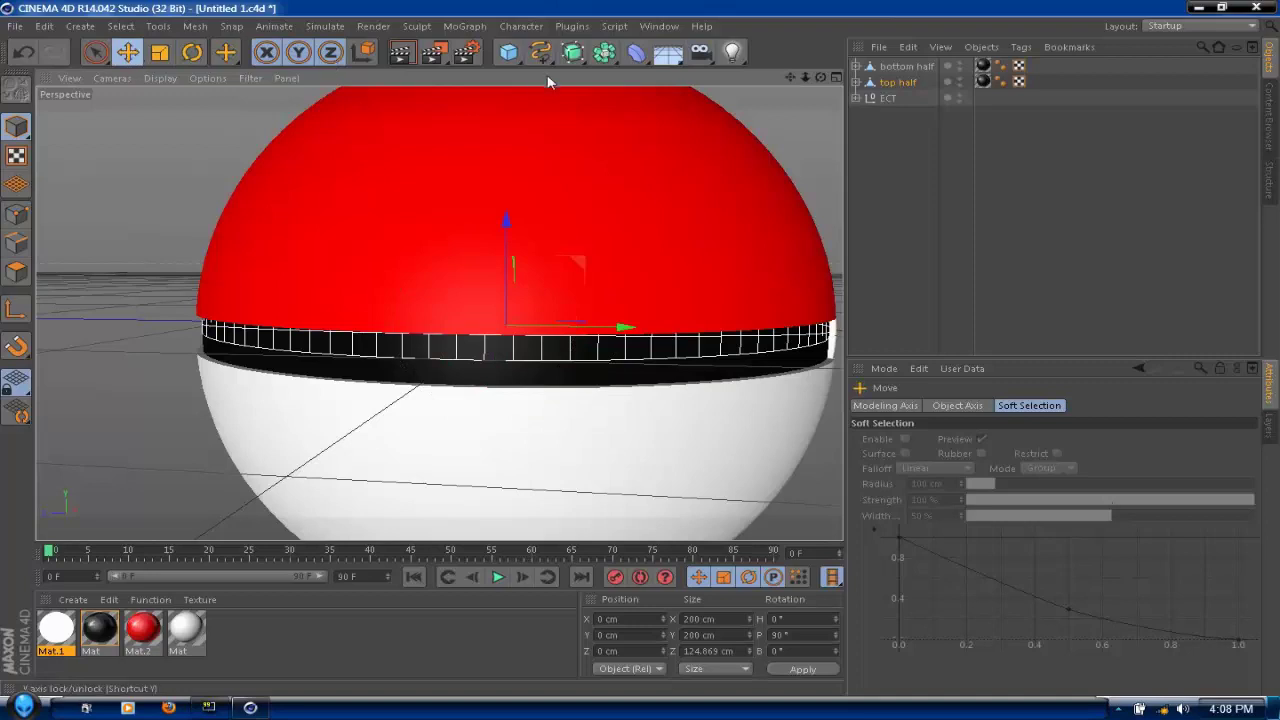
pyautogui.moveTo(820, 82); pyautogui.dragTo(455, 290)
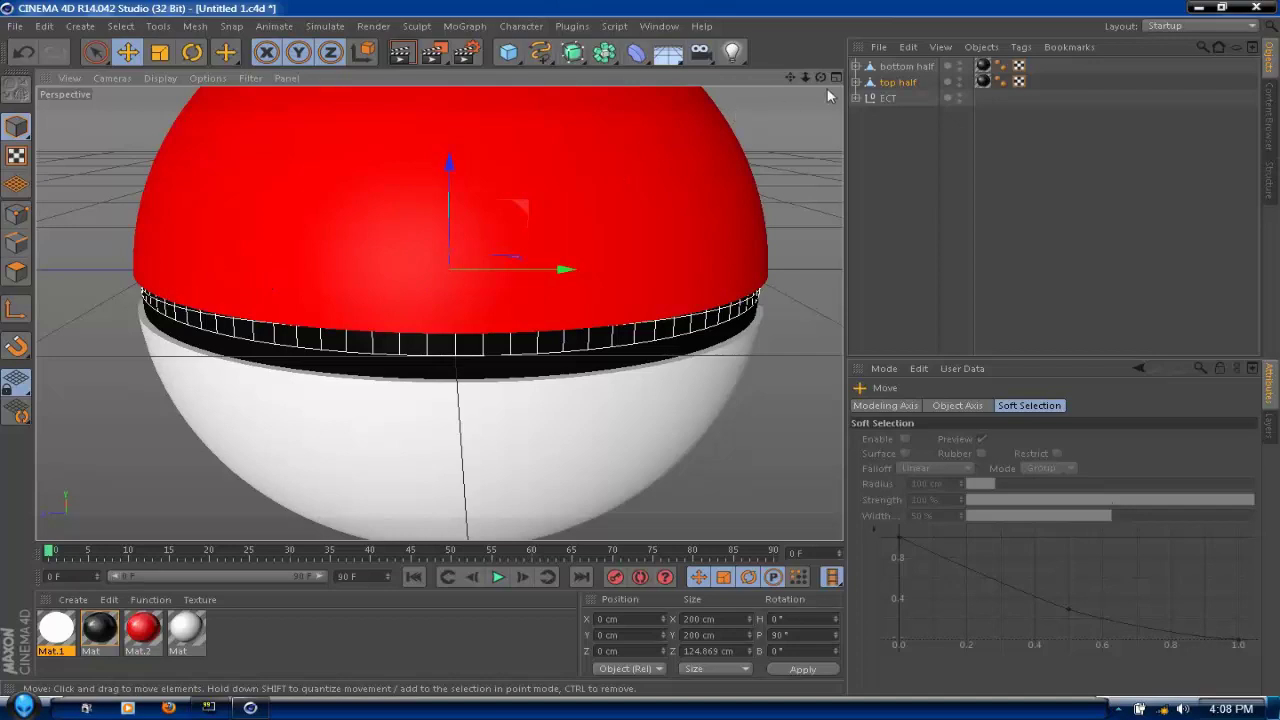
pyautogui.moveTo(820, 78); pyautogui.dragTo(622, 75)
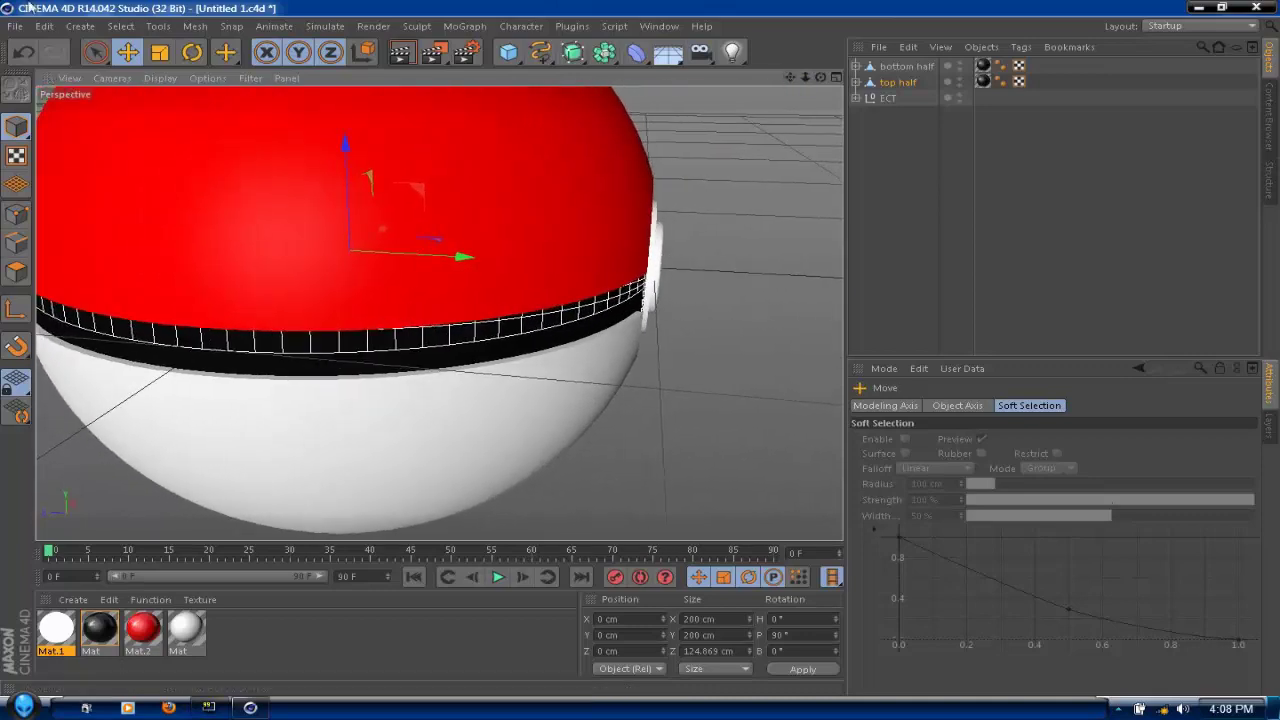
pyautogui.click(70, 31)
pyautogui.click(56, 30)
pyautogui.click(57, 29)
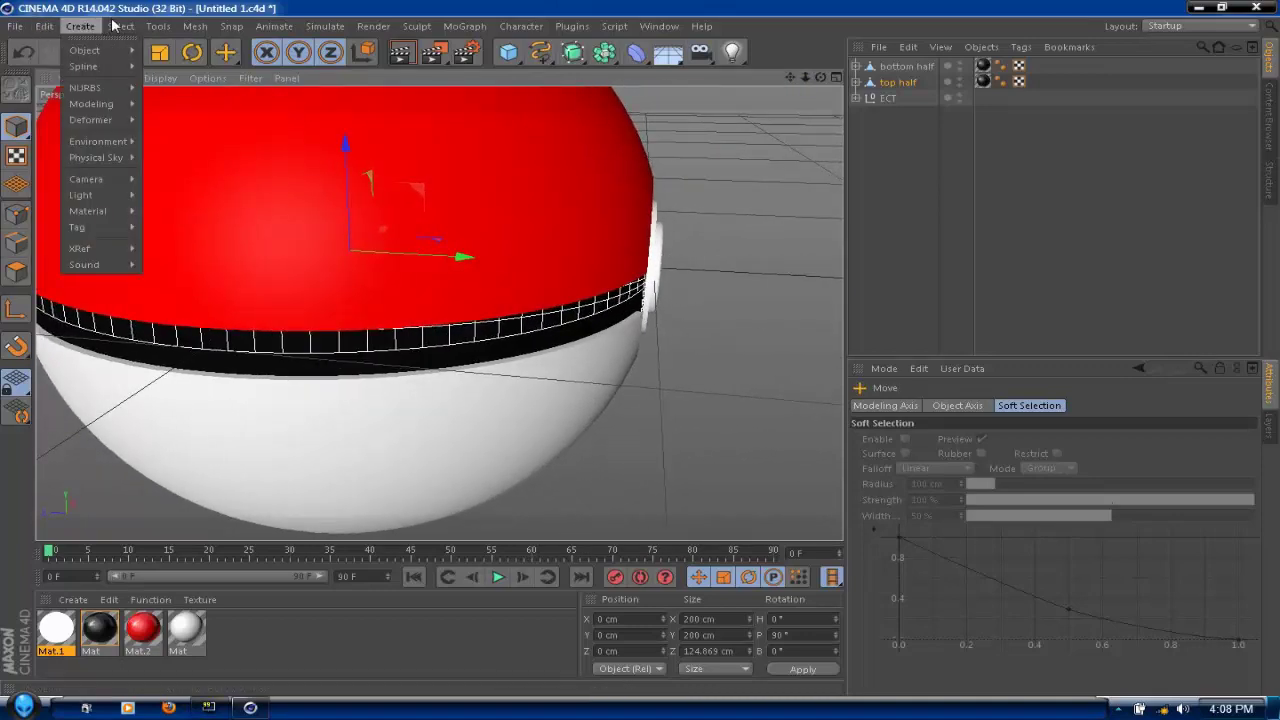
pyautogui.moveTo(137, 25)
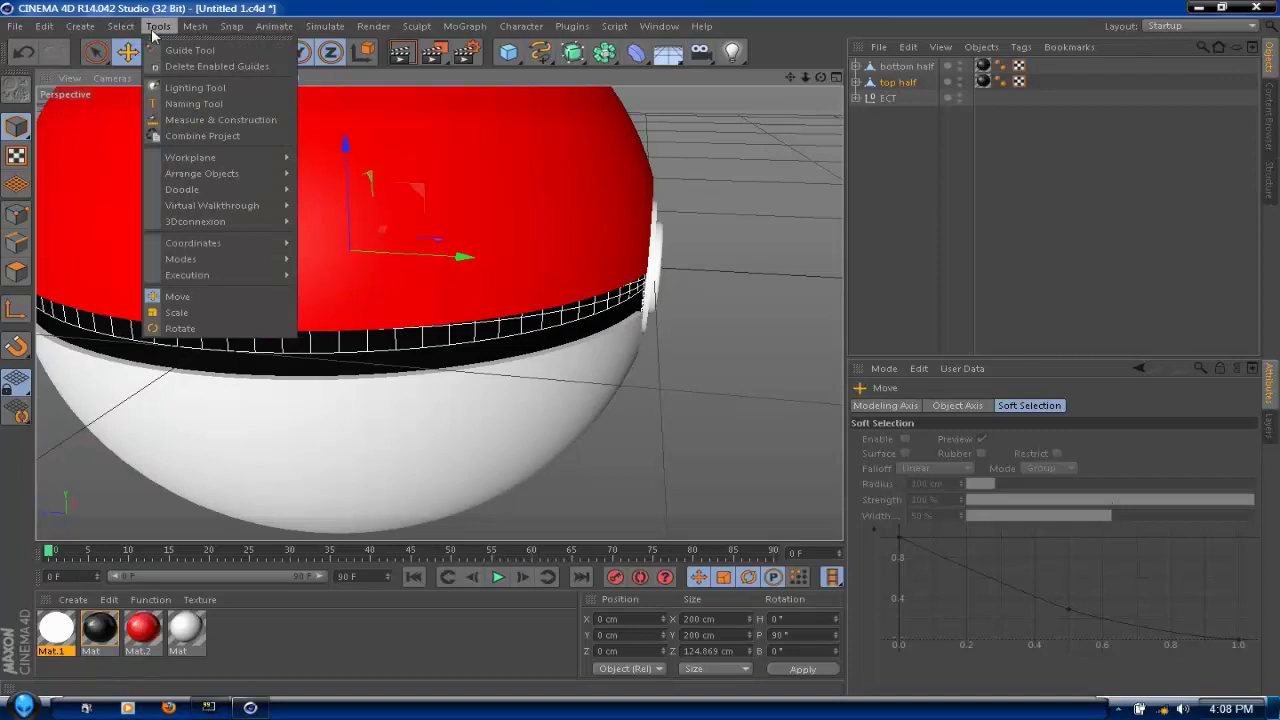
pyautogui.moveTo(239, 256)
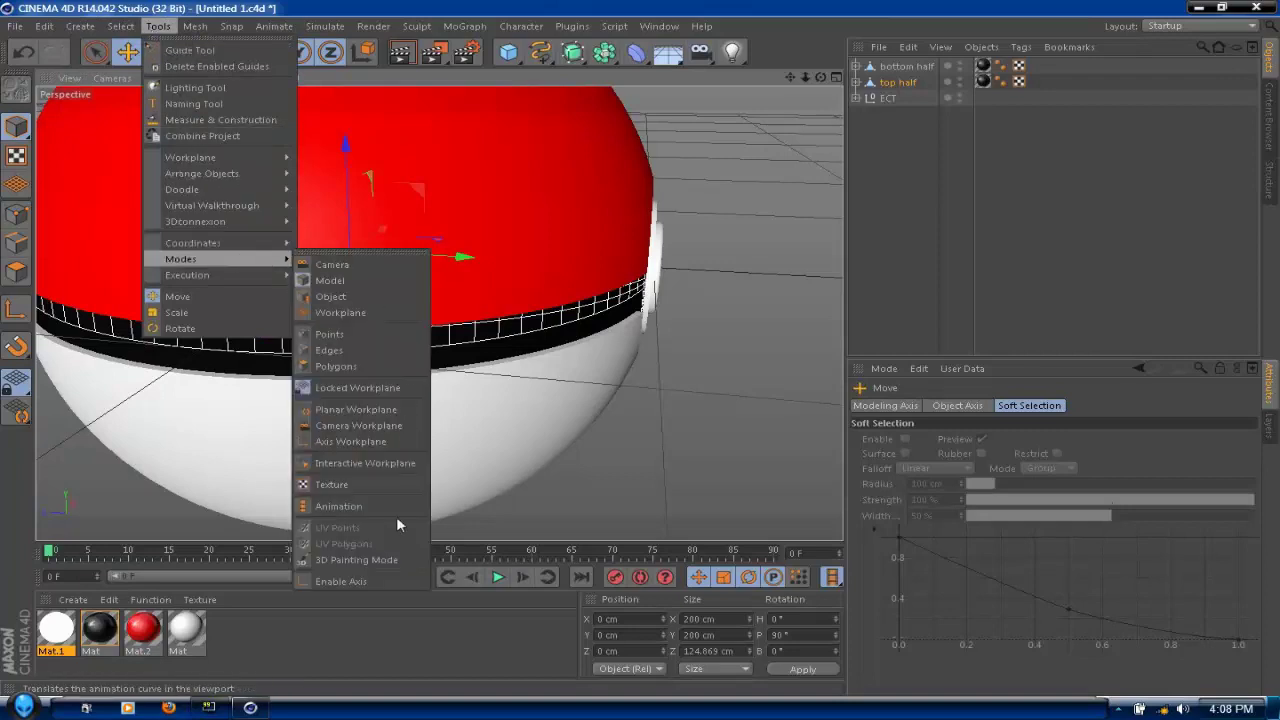
pyautogui.click(362, 584)
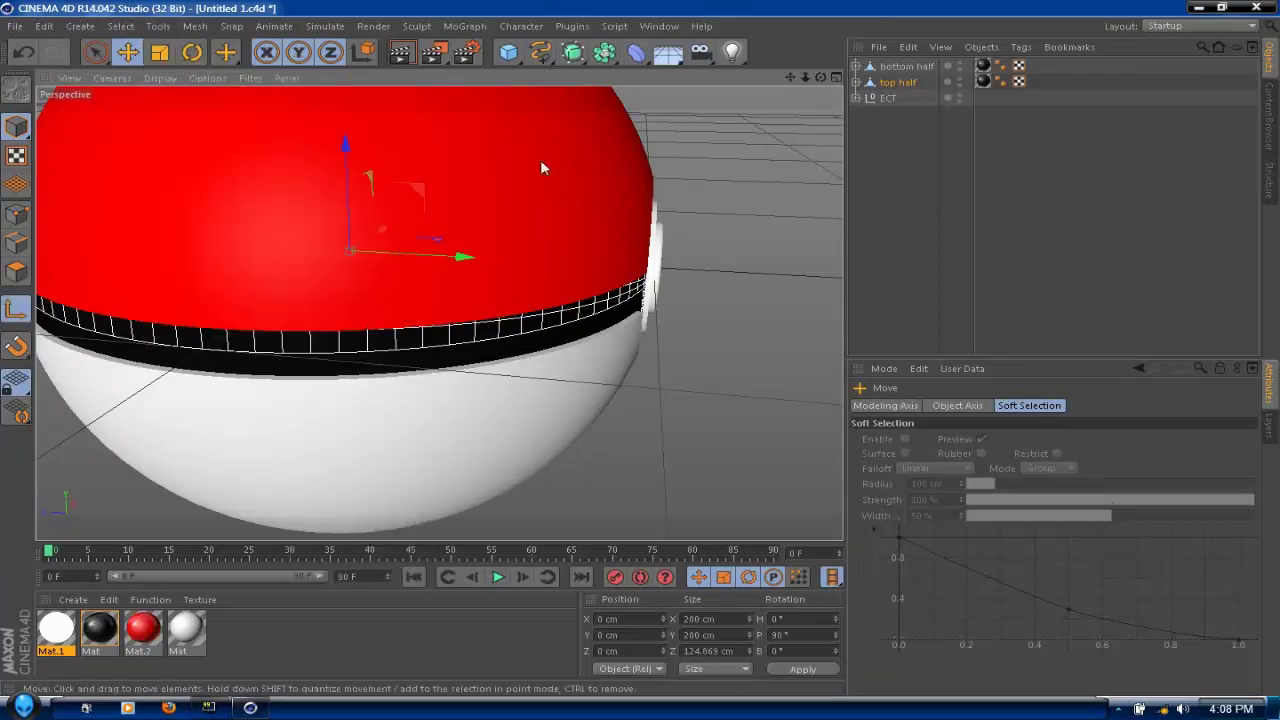
# - Move the top half's axis to the back edge of the ball at the black band, at about Z 100 cm
pyautogui.moveTo(820, 77); pyautogui.dragTo(852, 88)
pyautogui.keyDown('alt'); pyautogui.moveTo(437, 310); pyautogui.dragTo(412, 320); pyautogui.keyUp('alt')
pyautogui.moveTo(509, 281); pyautogui.dragTo(184, 300)
pyautogui.moveTo(789, 80); pyautogui.dragTo(976, 19)
pyautogui.scroll(5, 365, 290)
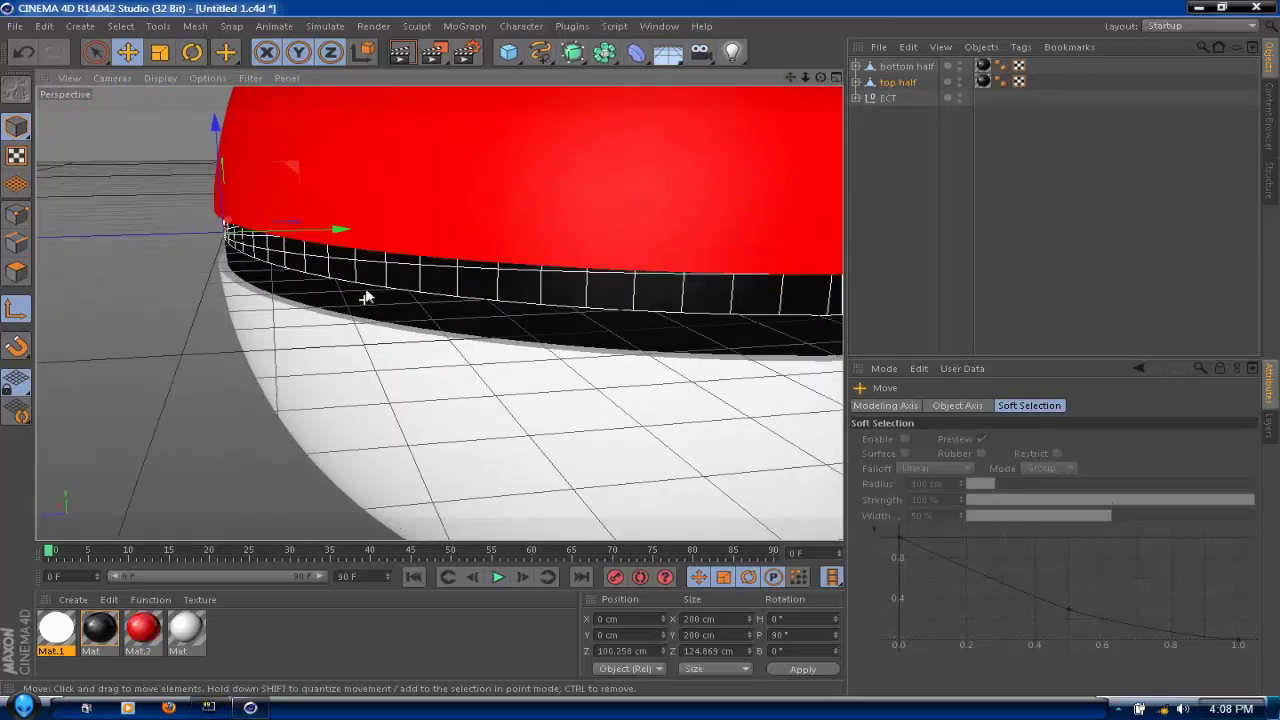
pyautogui.scroll(2, 358, 245)
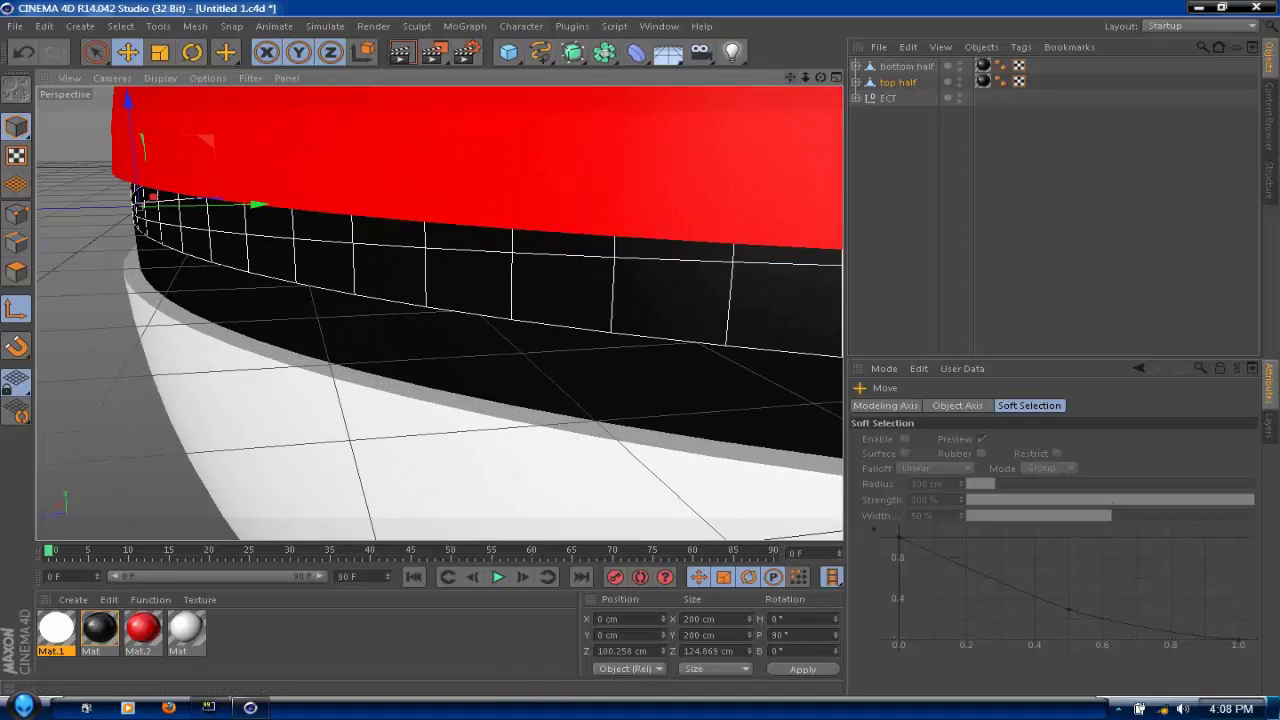
pyautogui.scroll(-4, 438, 313)
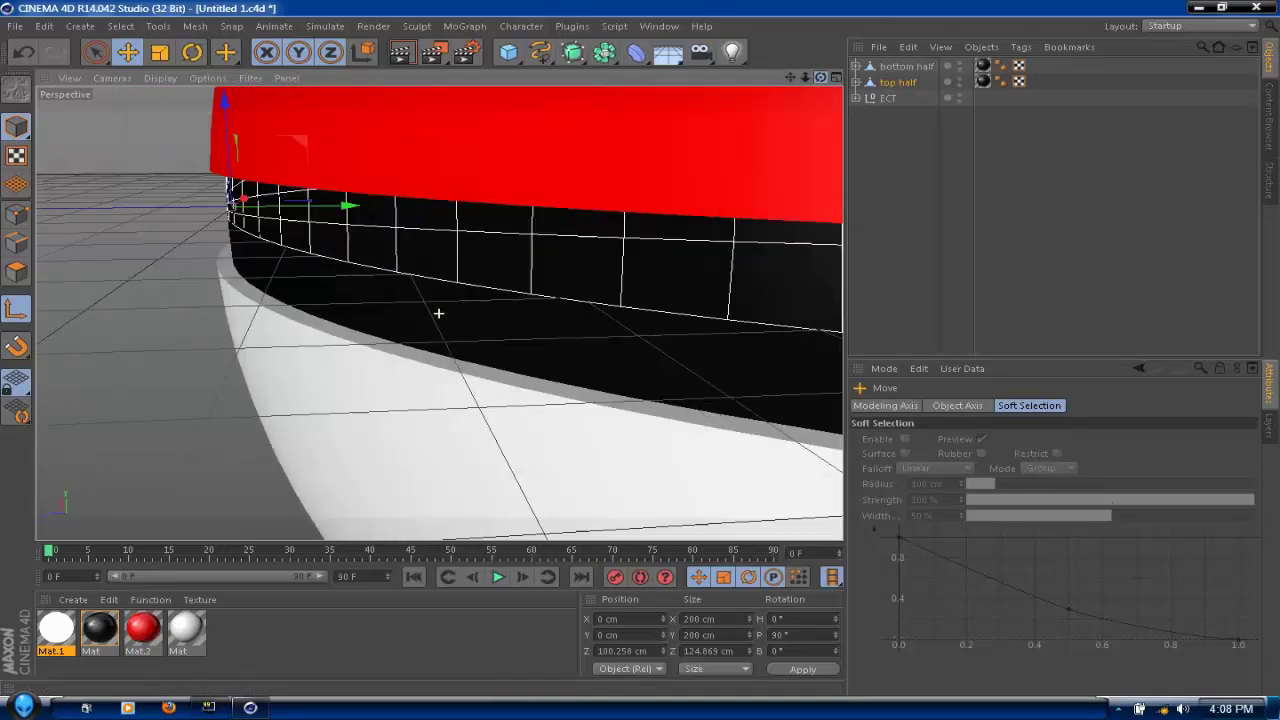
pyautogui.scroll(4, 438, 313)
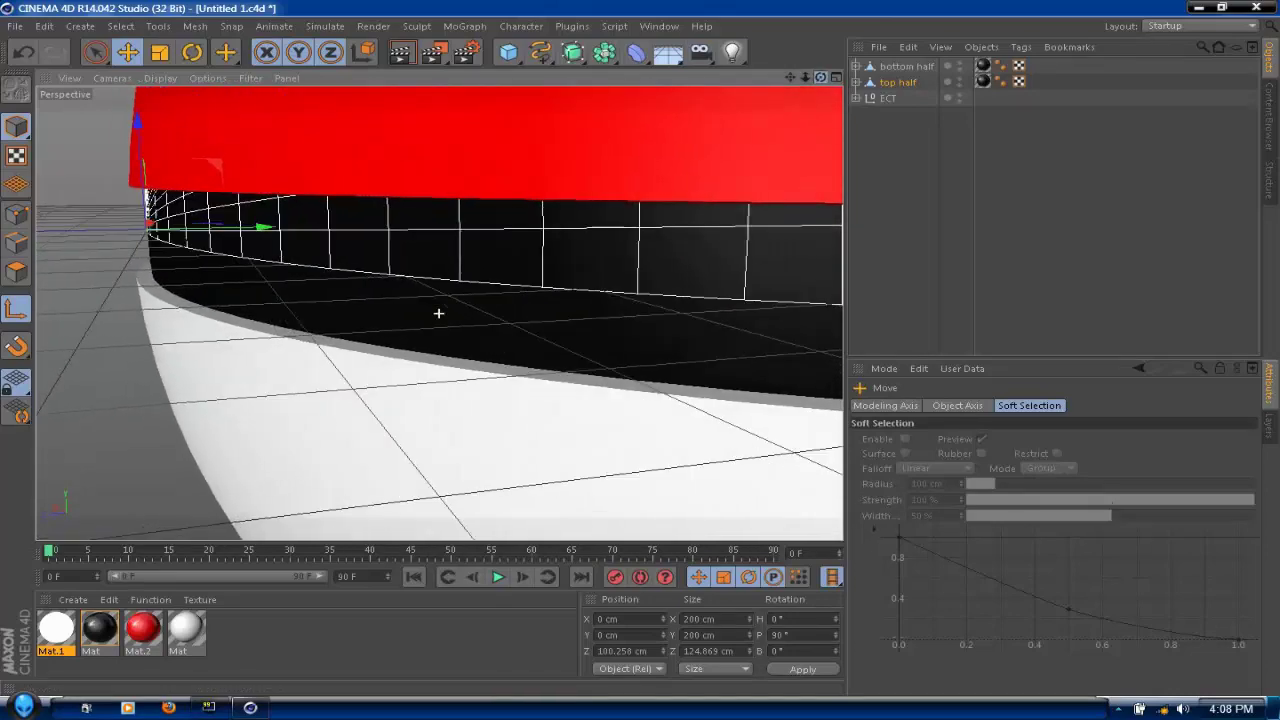
pyautogui.scroll(4, 438, 313)
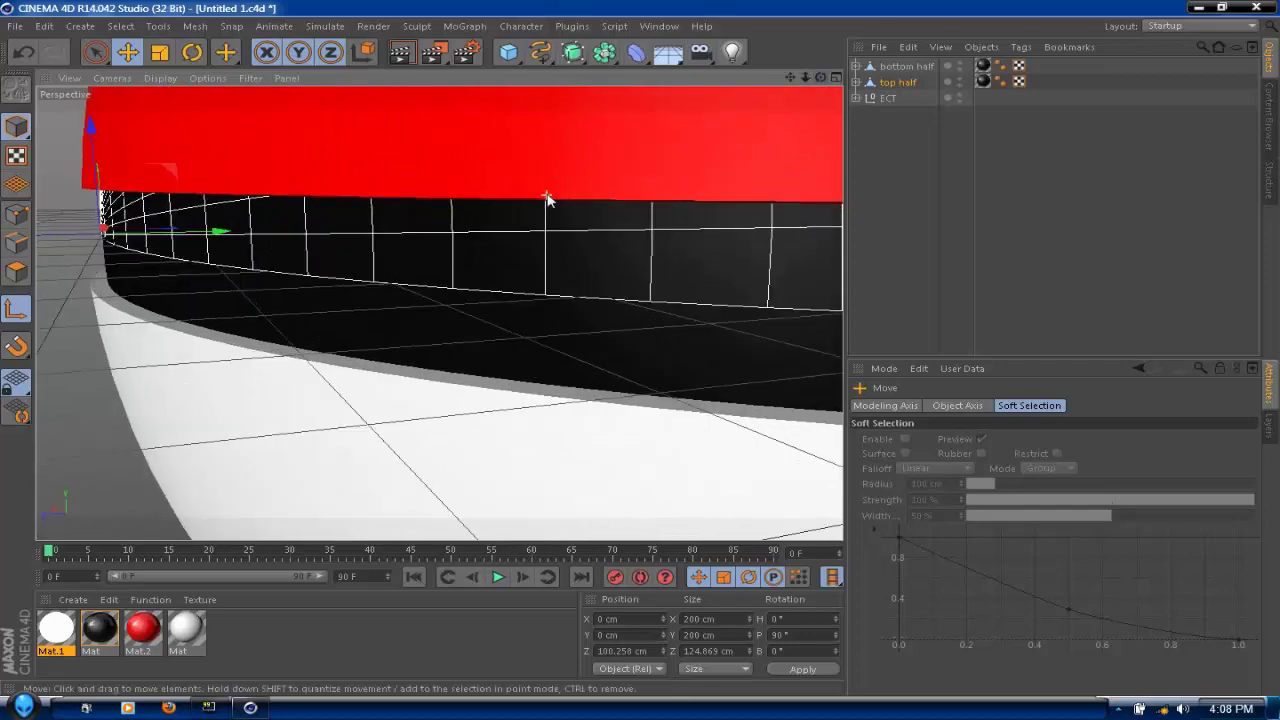
pyautogui.scroll(2, 547, 200)
pyautogui.scroll(-6, 439, 313)
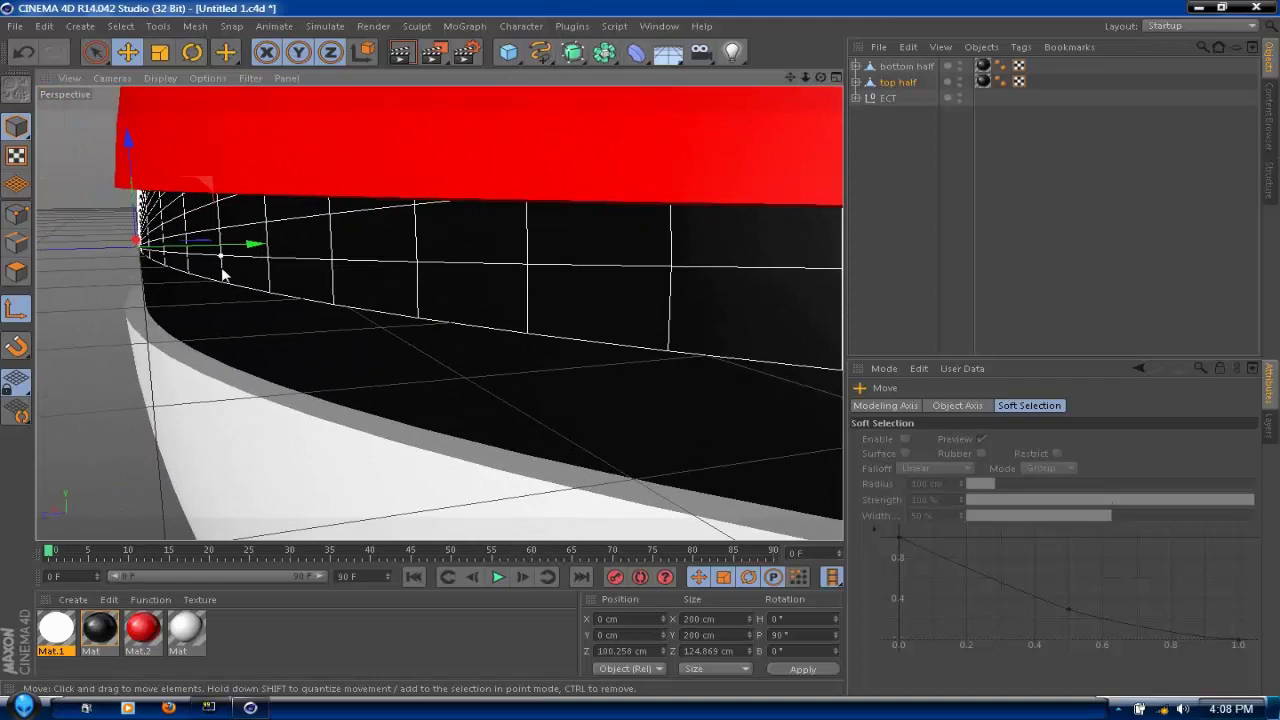
# - Fine-tune the top half's axis onto the back edge of the black band, at Z 99.998 cm
pyautogui.moveTo(251, 246); pyautogui.dragTo(255, 248)
pyautogui.moveTo(820, 77); pyautogui.dragTo(438, 314)
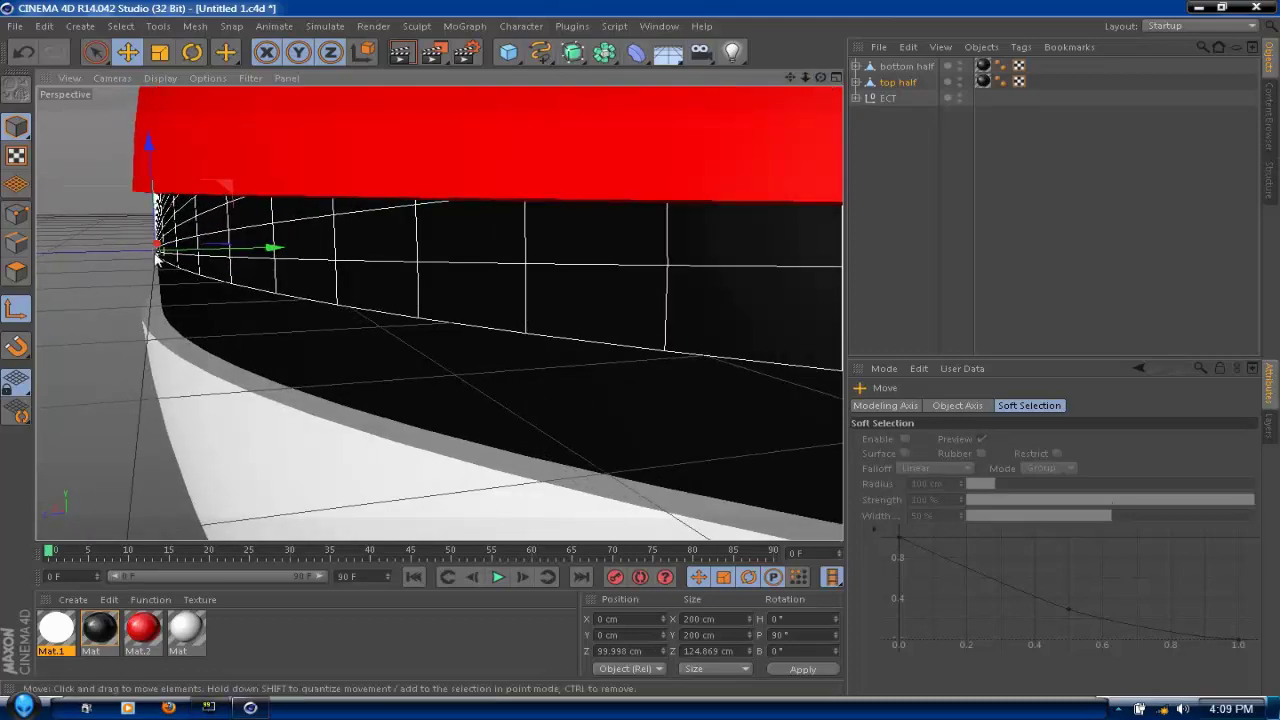
pyautogui.moveTo(791, 79); pyautogui.dragTo(922, 80)
pyautogui.scroll(-4, 799, 138)
pyautogui.moveTo(767, 190); pyautogui.dragTo(771, 114)
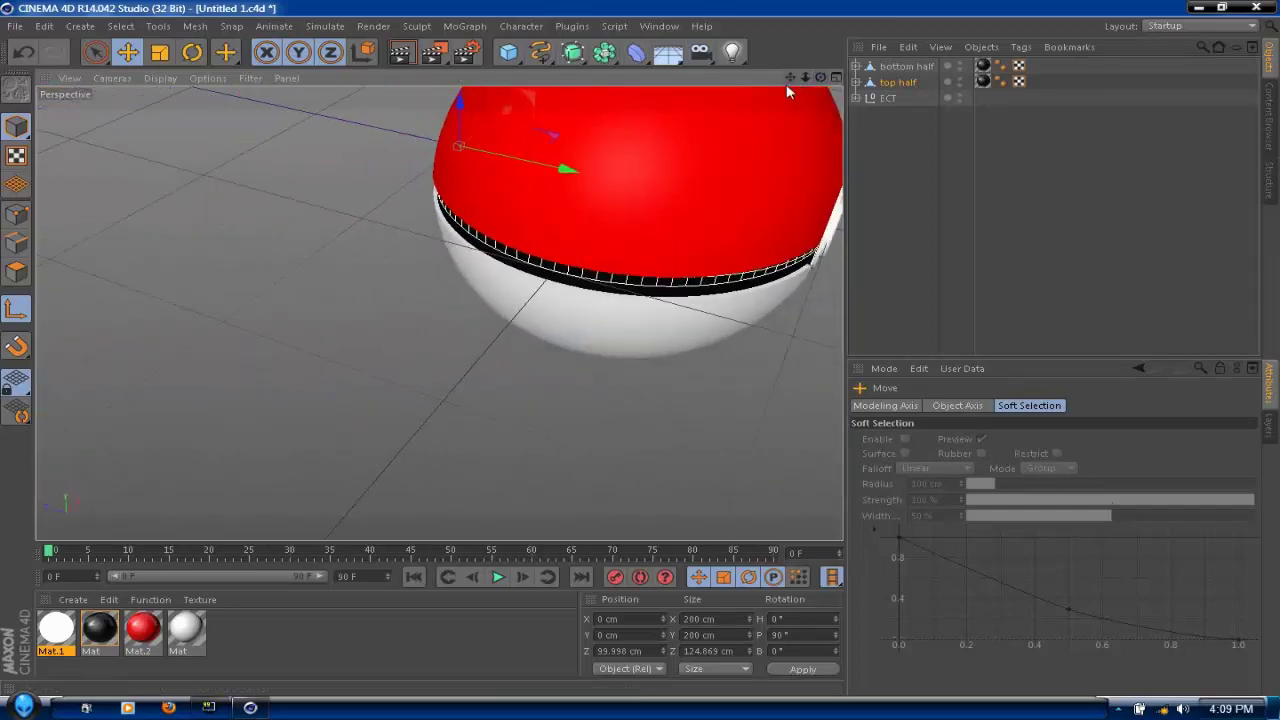
pyautogui.moveTo(821, 78); pyautogui.dragTo(858, 99)
# - Turn off axis editing for the top half and activate the Rotate tool
pyautogui.click(155, 26)
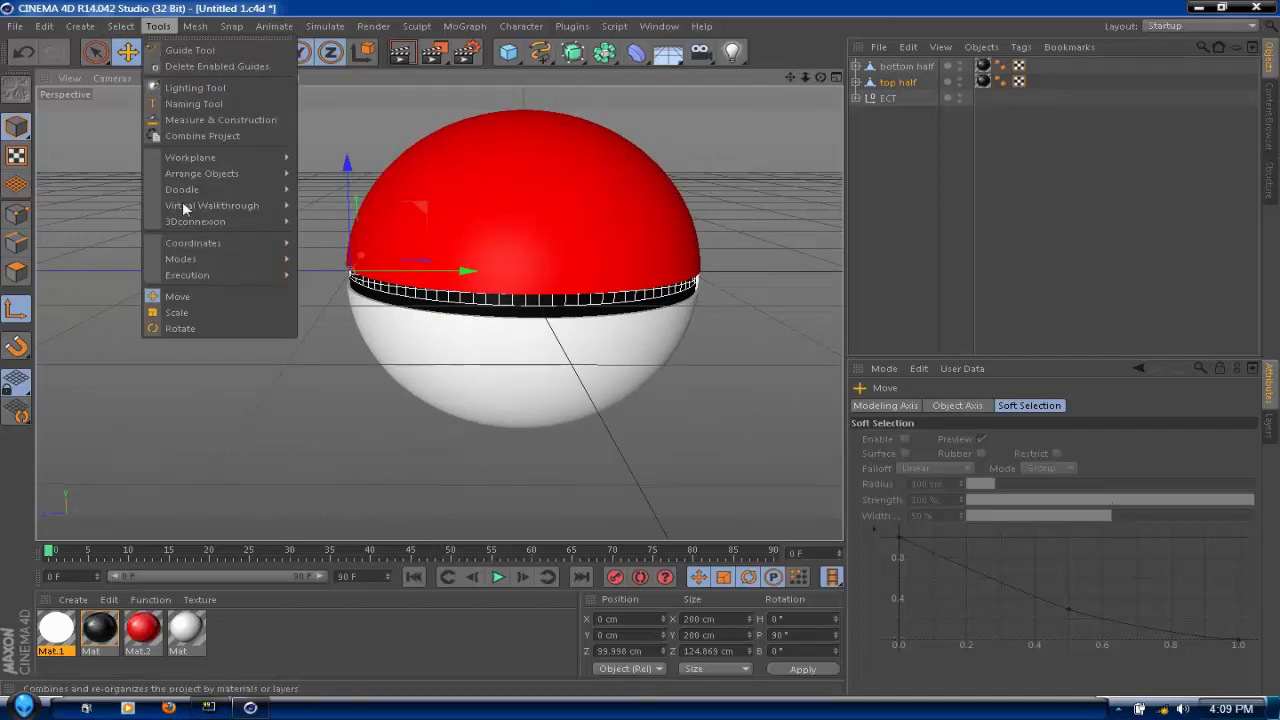
pyautogui.moveTo(224, 259)
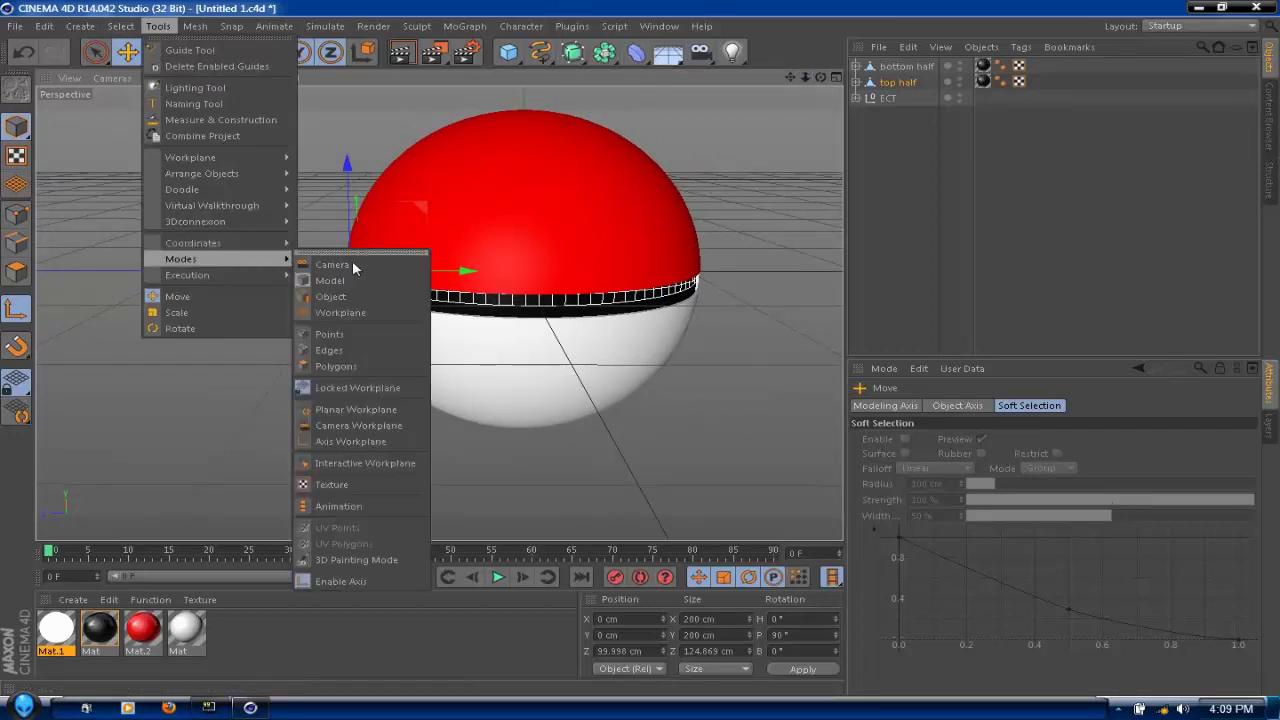
pyautogui.click(341, 584)
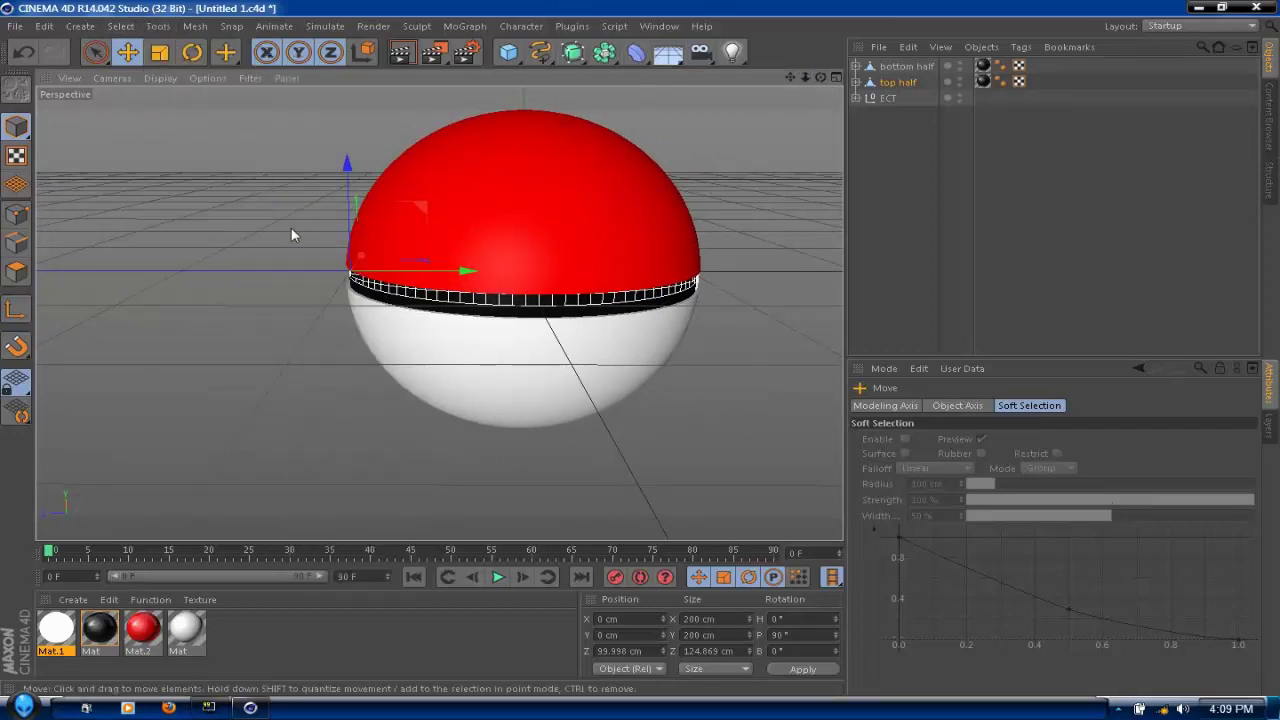
pyautogui.click(188, 55)
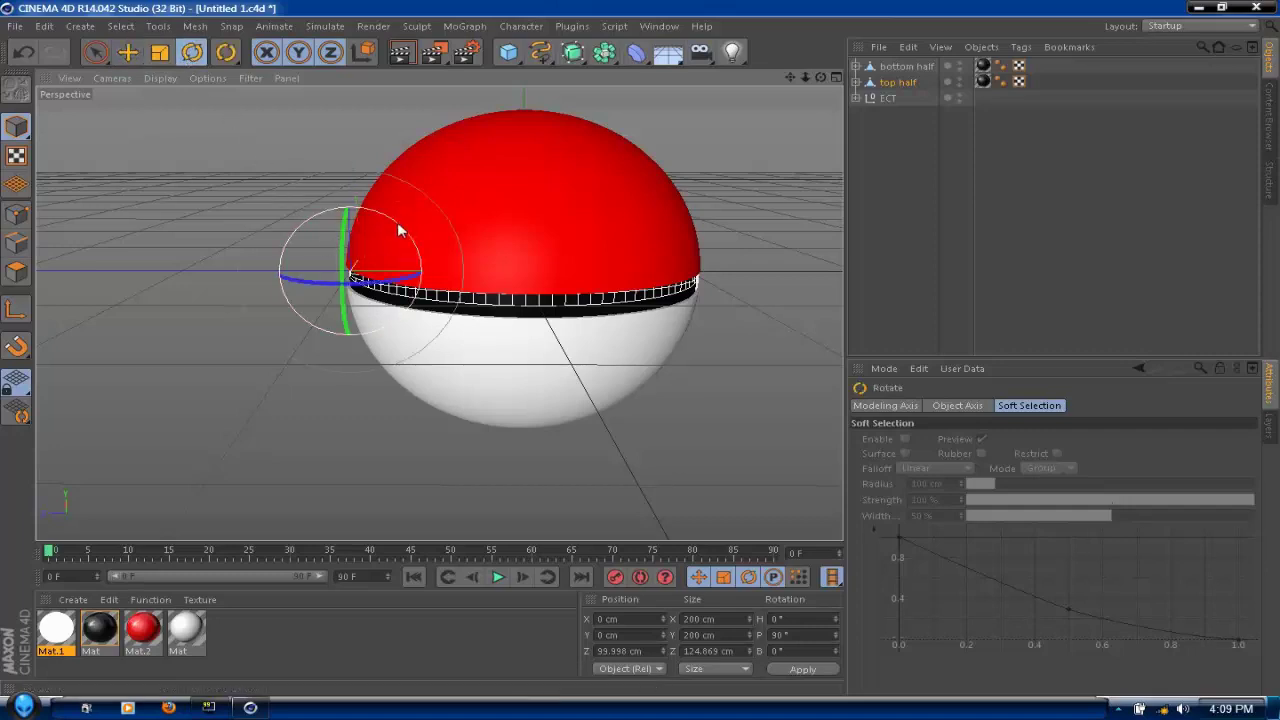
# - Test the hinge by rotating the top half open to a pitch of about 4° and swinging it back to nearly closed
pyautogui.moveTo(389, 217); pyautogui.dragTo(254, 188)
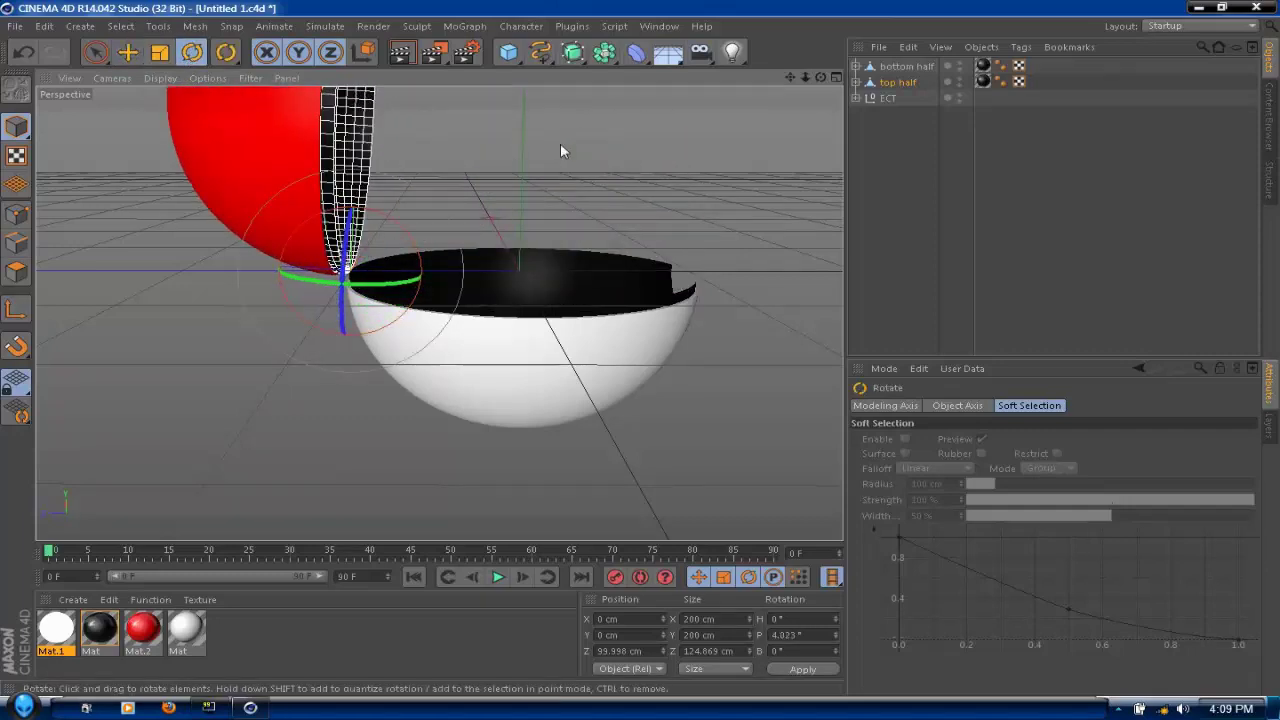
pyautogui.moveTo(820, 77); pyautogui.dragTo(734, 114)
pyautogui.scroll(-5, 783, 184)
pyautogui.scroll(-1, 772, 133)
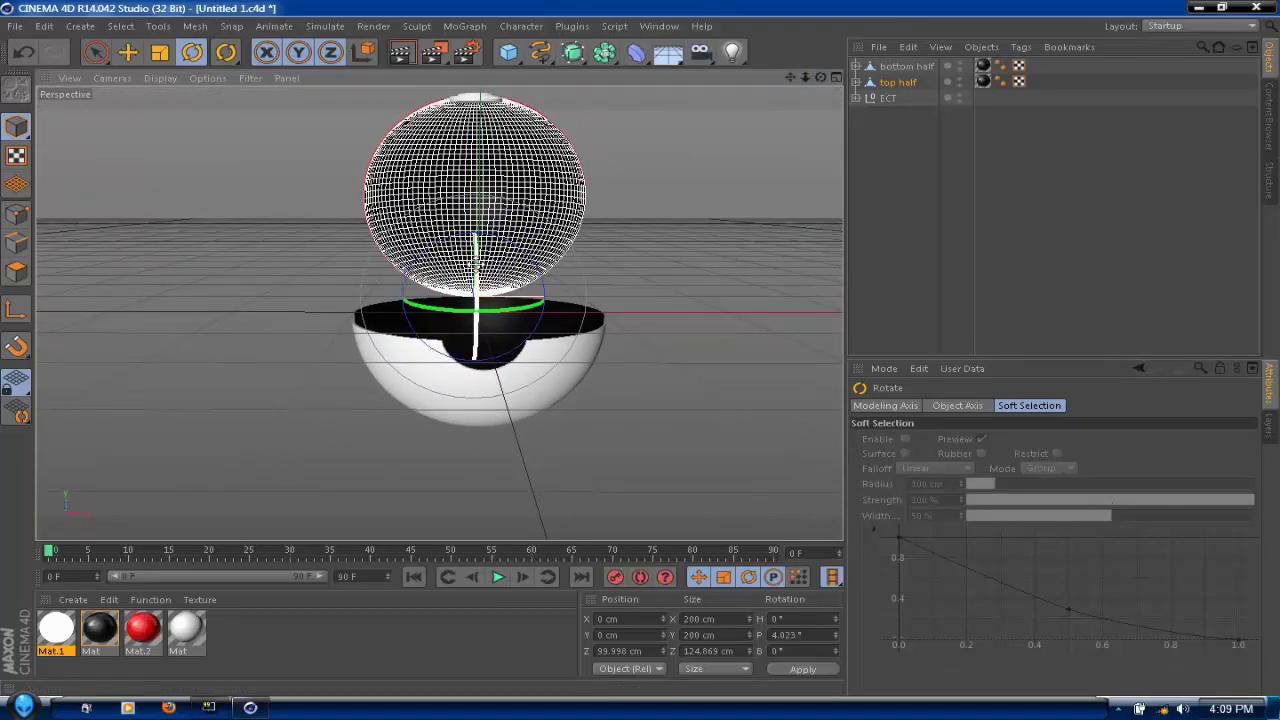
pyautogui.moveTo(490, 270); pyautogui.dragTo(440, 433)
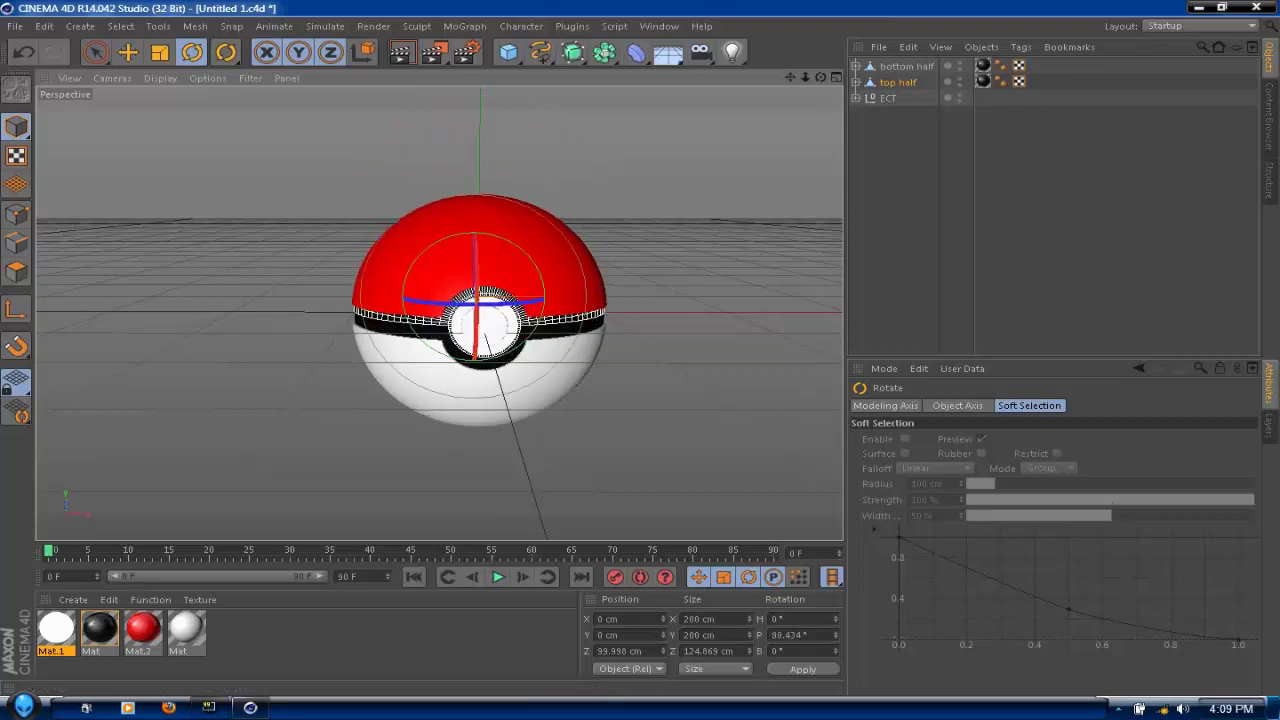
# - Try a pitch of 0° on the top half, and undo the recent rotations back to the closed ball
pyautogui.moveTo(809, 635); pyautogui.dragTo(771, 635)
pyautogui.write('0')
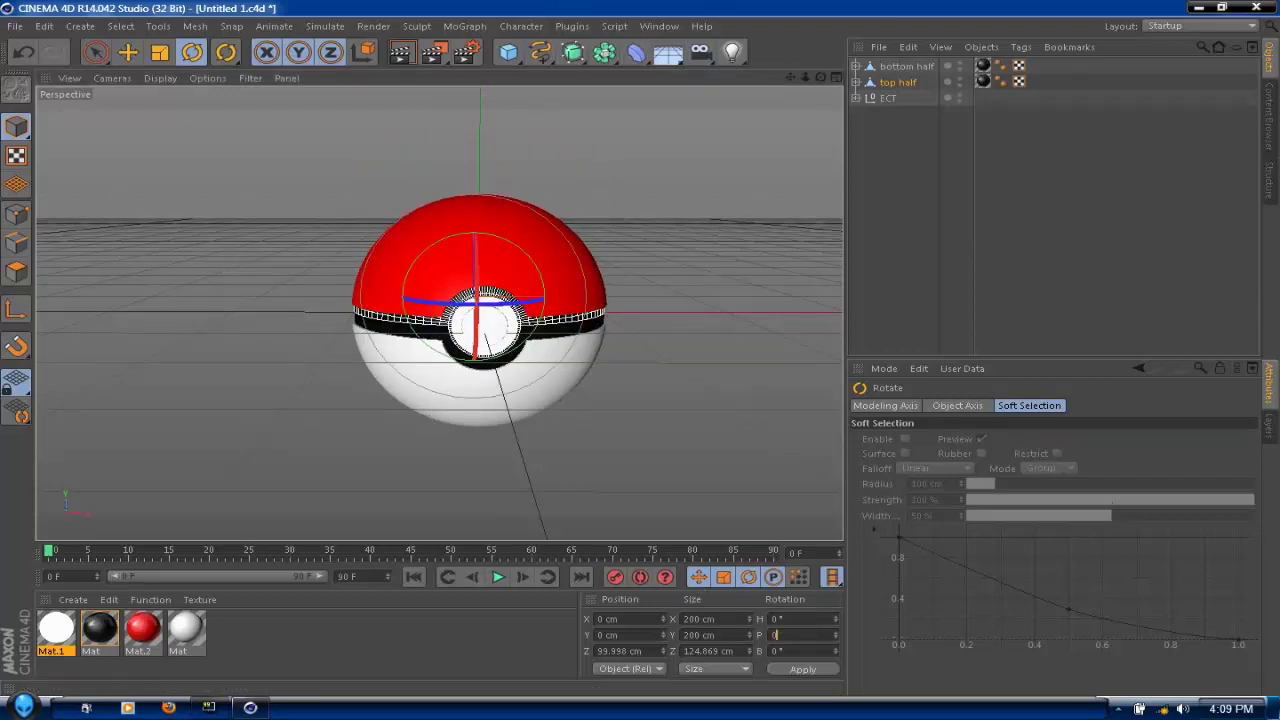
pyautogui.press('Return')
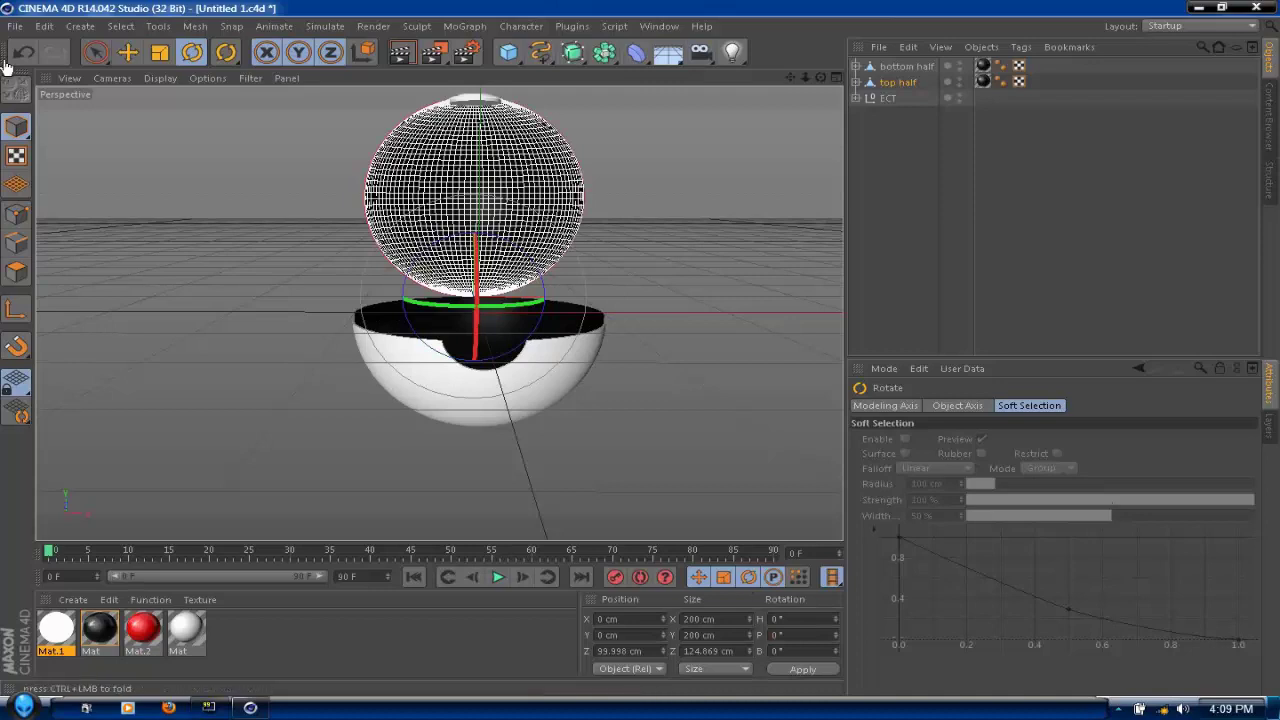
pyautogui.click(24, 52)
pyautogui.click(24, 52)
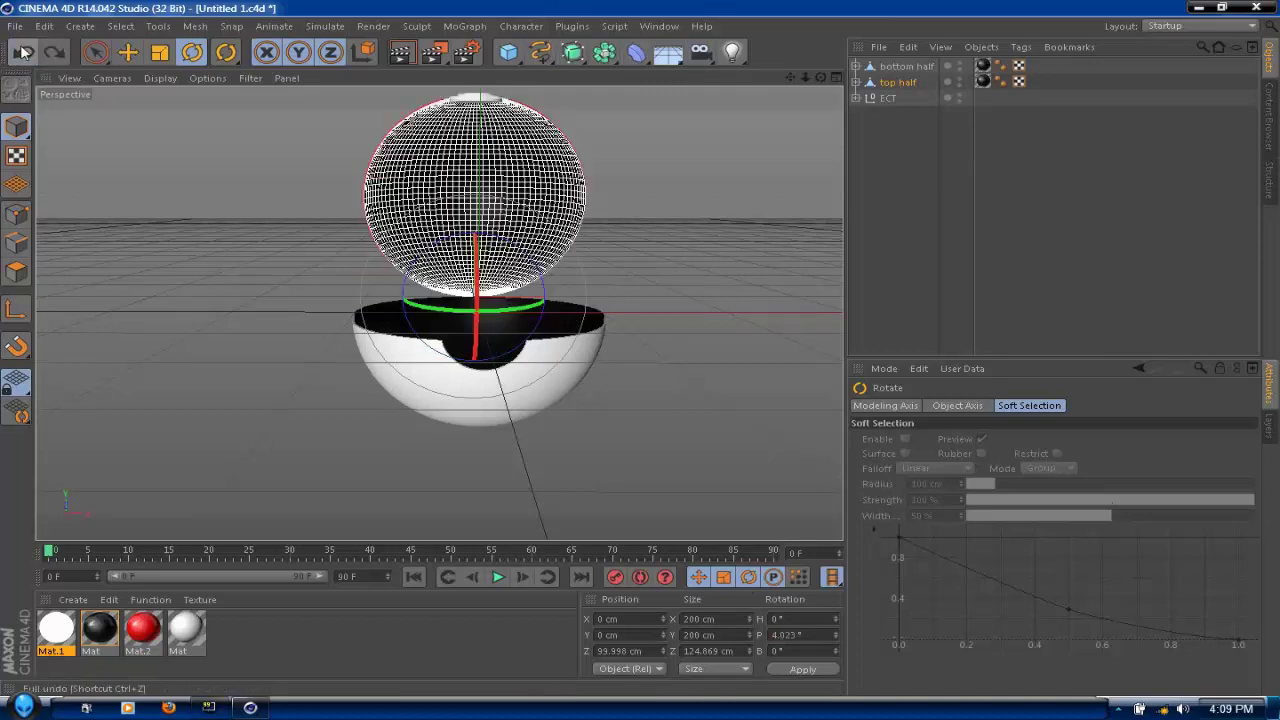
pyautogui.click(24, 52)
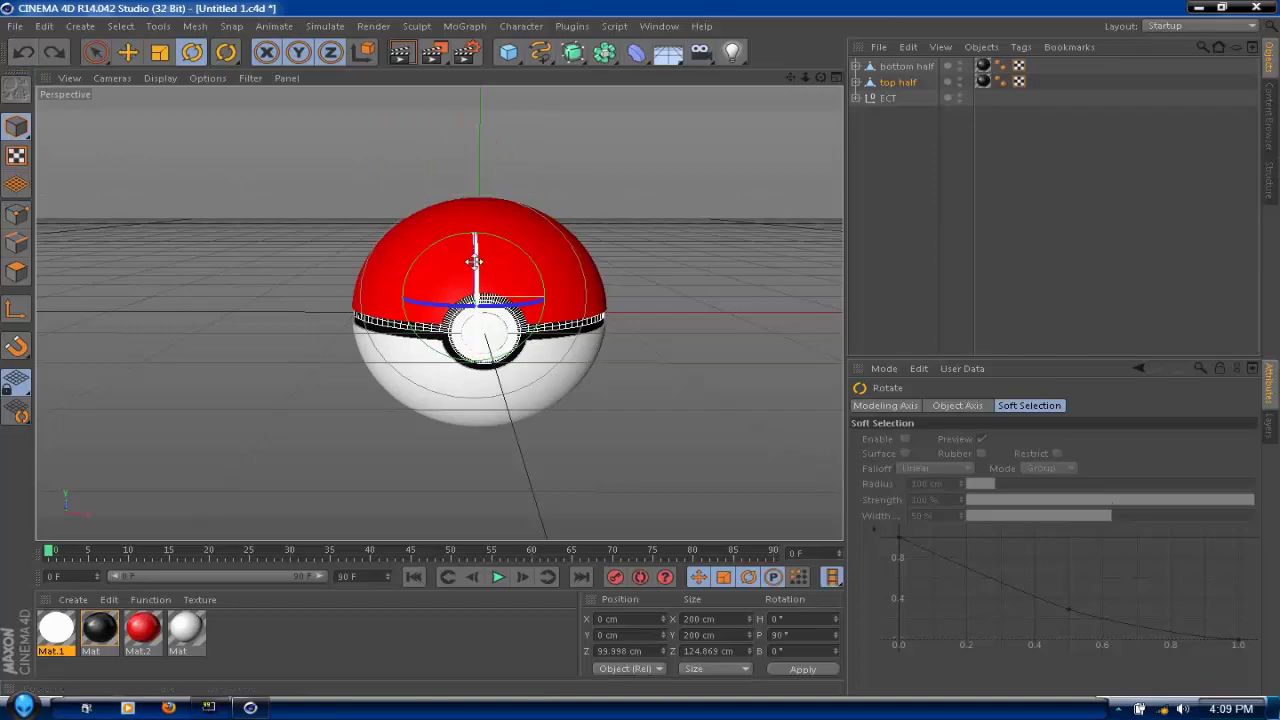
# - Tilt the top half slightly, set its pitch rotation back to 90°, and deselect it
pyautogui.moveTo(479, 266)
pyautogui.mouseDown()
pyautogui.moveTo(476, 158)
pyautogui.moveTo(486, 290)
pyautogui.moveTo(486, 272)
pyautogui.mouseUp()
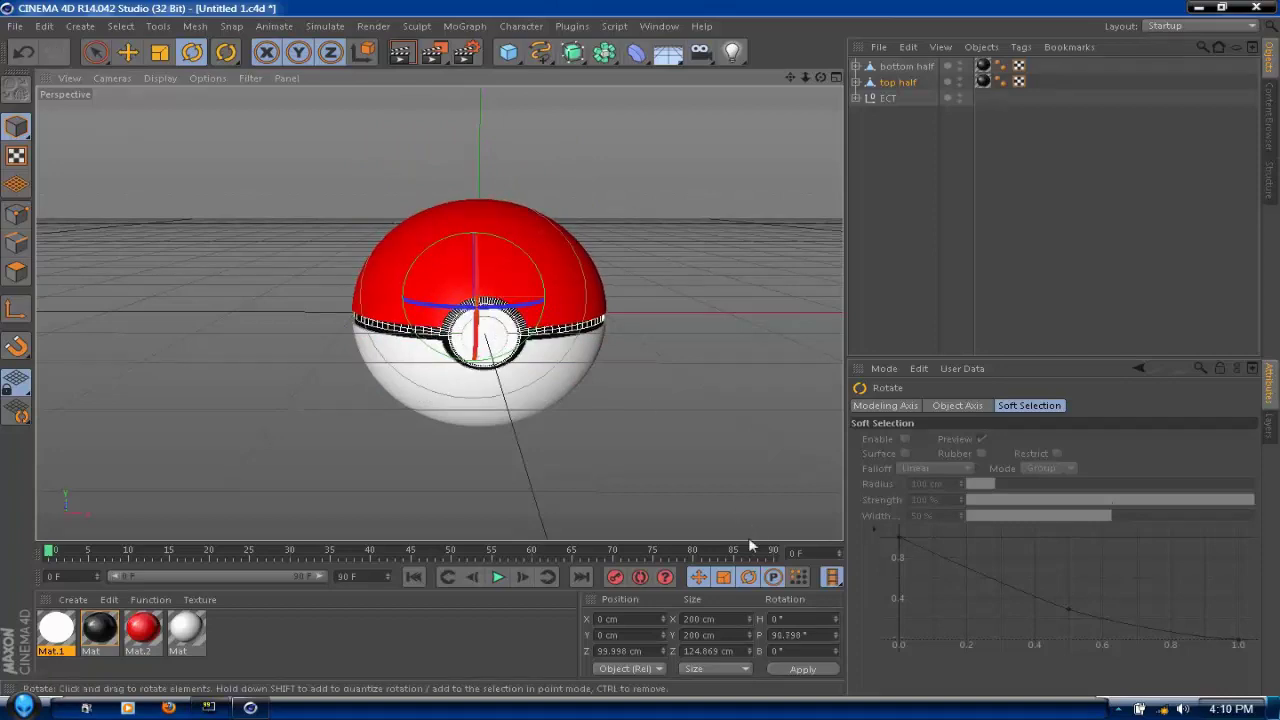
pyautogui.moveTo(807, 635); pyautogui.dragTo(776, 635)
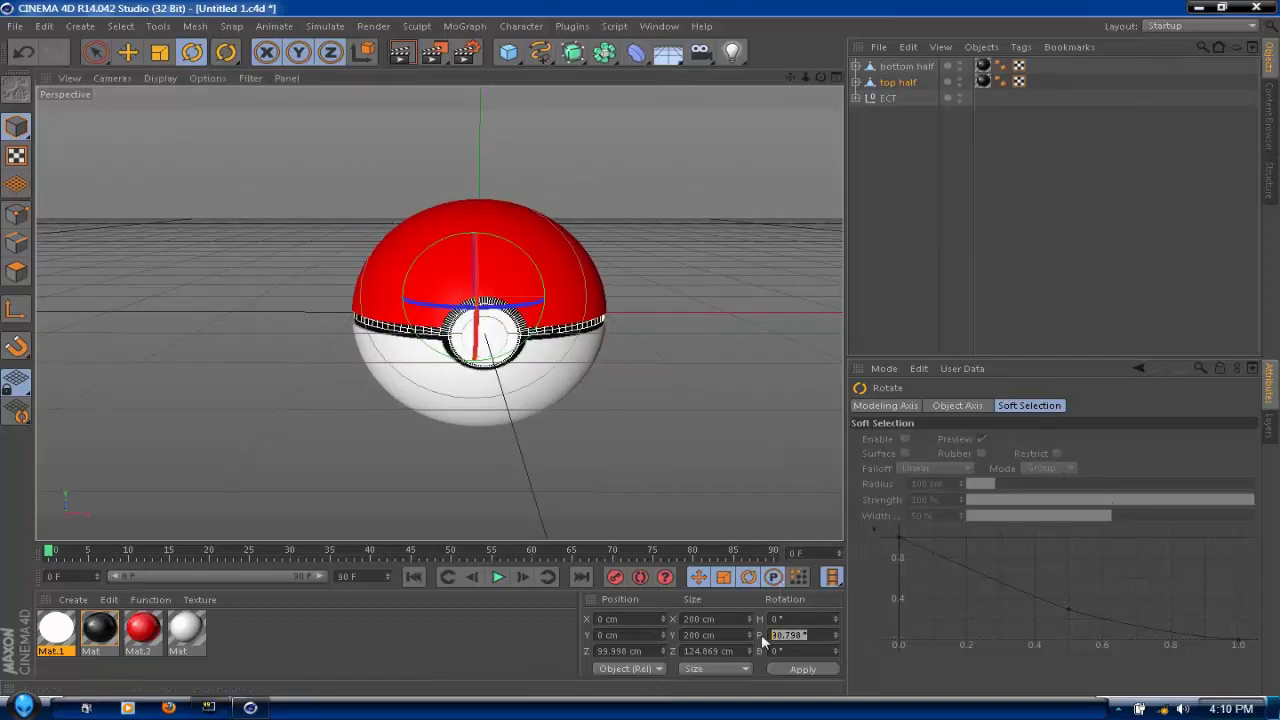
pyautogui.write('90')
pyautogui.press('Return')
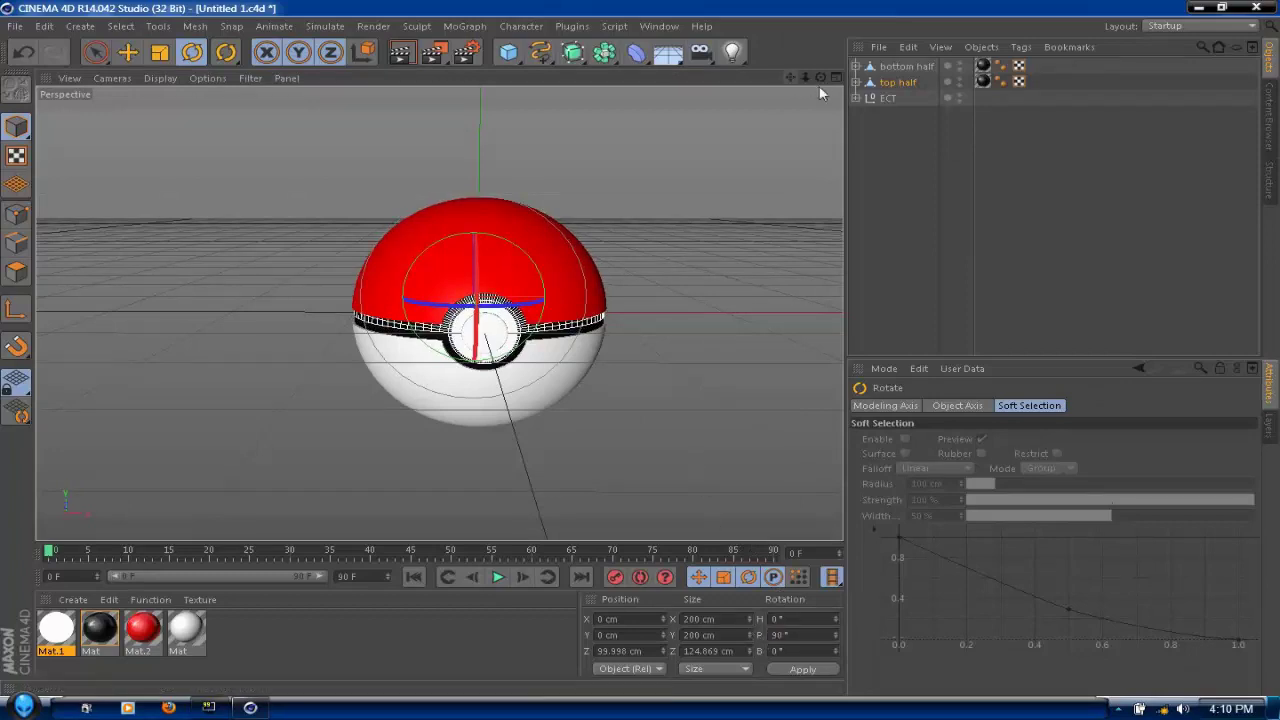
pyautogui.click(794, 238)
pyautogui.moveTo(821, 78)
pyautogui.mouseDown()
pyautogui.moveTo(950, 80)
pyautogui.moveTo(1030, 50)
pyautogui.moveTo(870, 84)
pyautogui.moveTo(836, 77)
pyautogui.mouseUp()
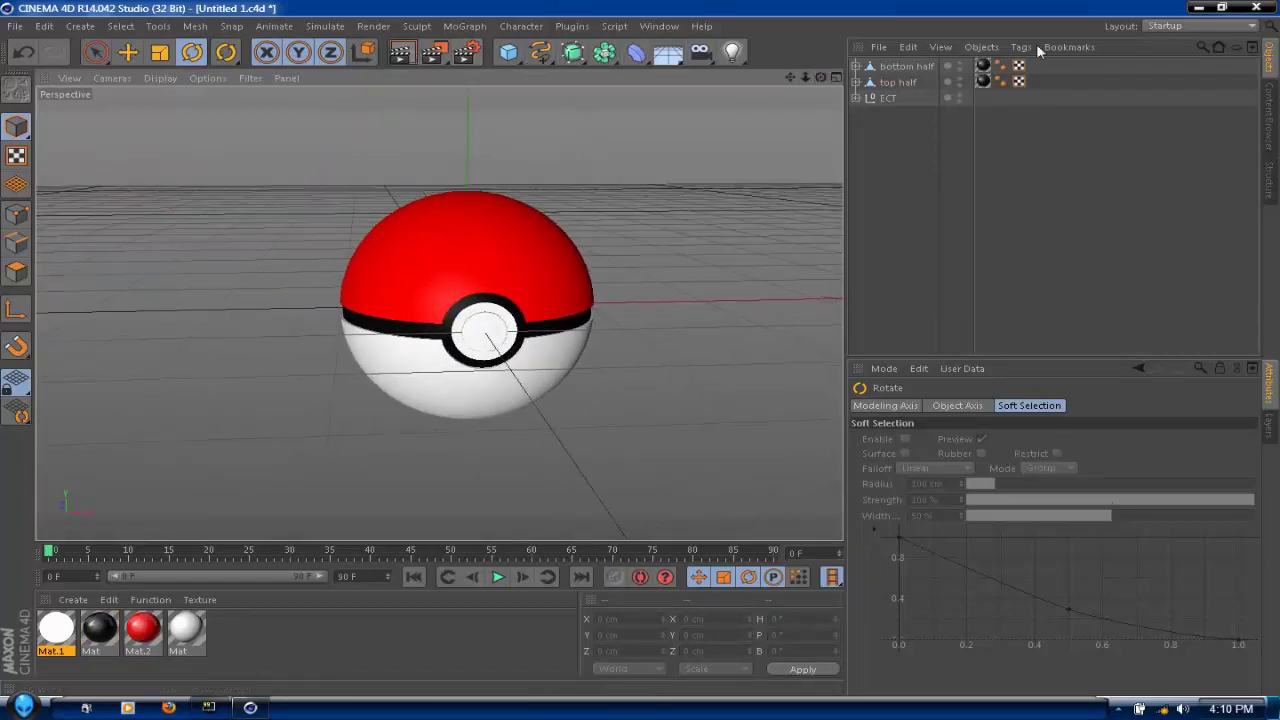
# - Select the top half and rotate it open around its back hinge to a pitch of about 19°
pyautogui.click(898, 82)
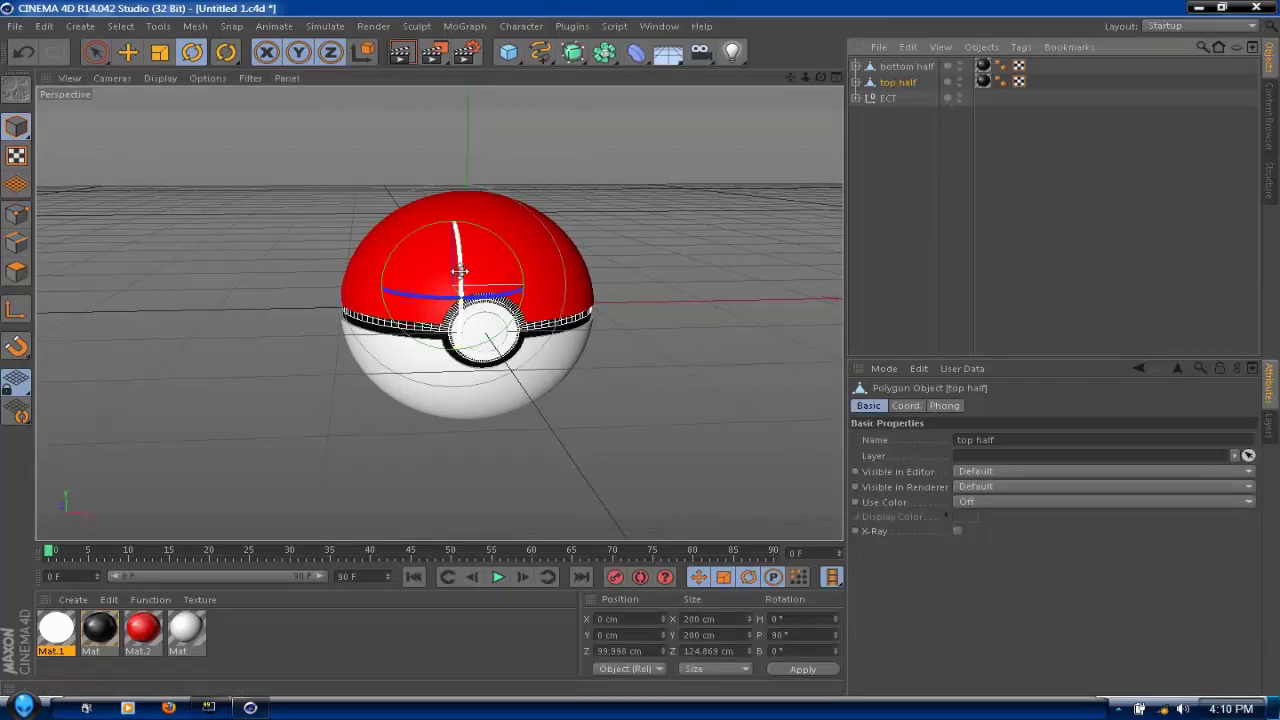
pyautogui.moveTo(457, 272); pyautogui.dragTo(453, 134)
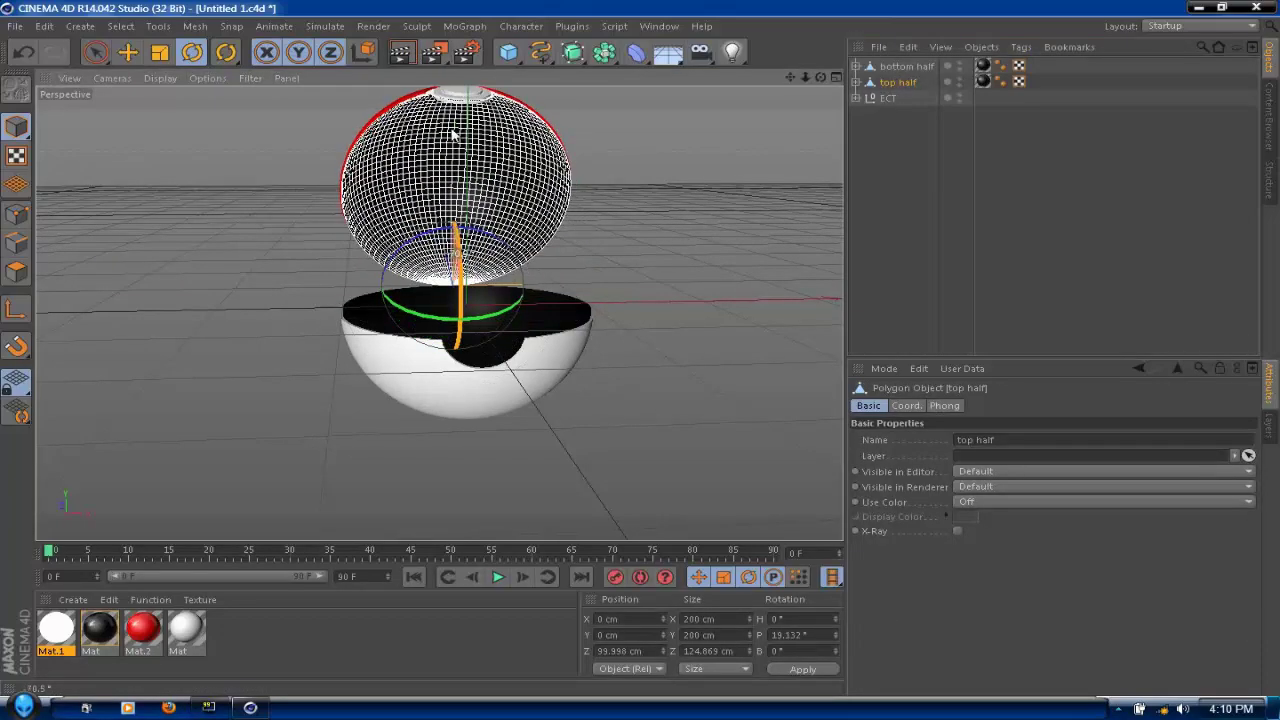
pyautogui.moveTo(790, 77); pyautogui.dragTo(696, 97)
pyautogui.moveTo(820, 77); pyautogui.dragTo(780, 73)
pyautogui.moveTo(438, 313); pyautogui.dragTo(438, 313)
# - Expand the ECT group and enable its Array, Light, Floor and Plane objects, leaving the Array collapsed
pyautogui.click(856, 98)
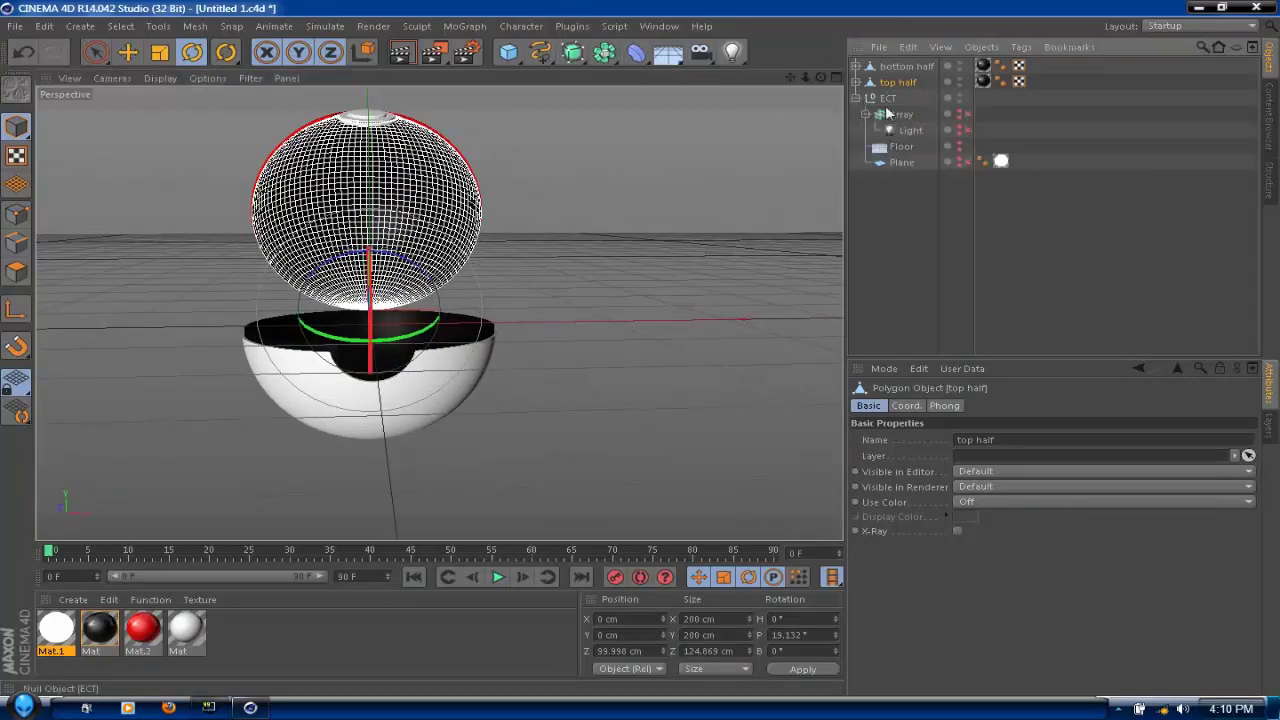
pyautogui.click(967, 114)
pyautogui.click(966, 130)
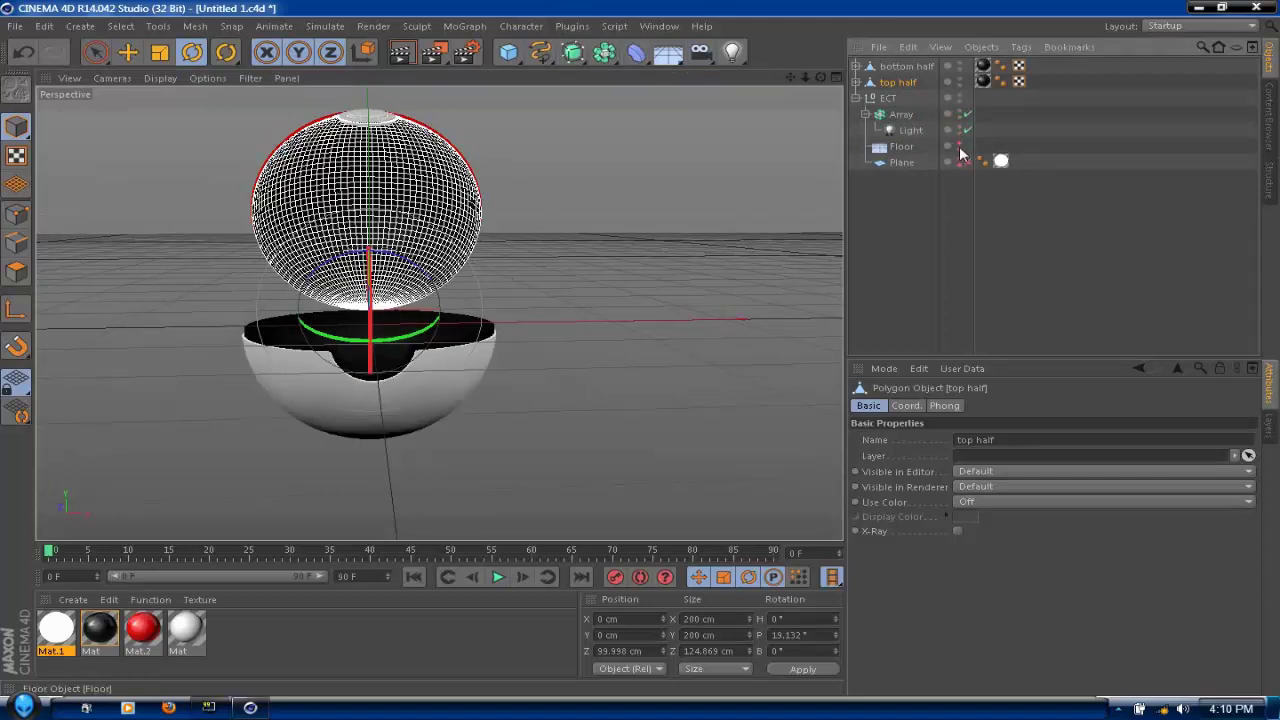
pyautogui.click(966, 147)
pyautogui.click(967, 162)
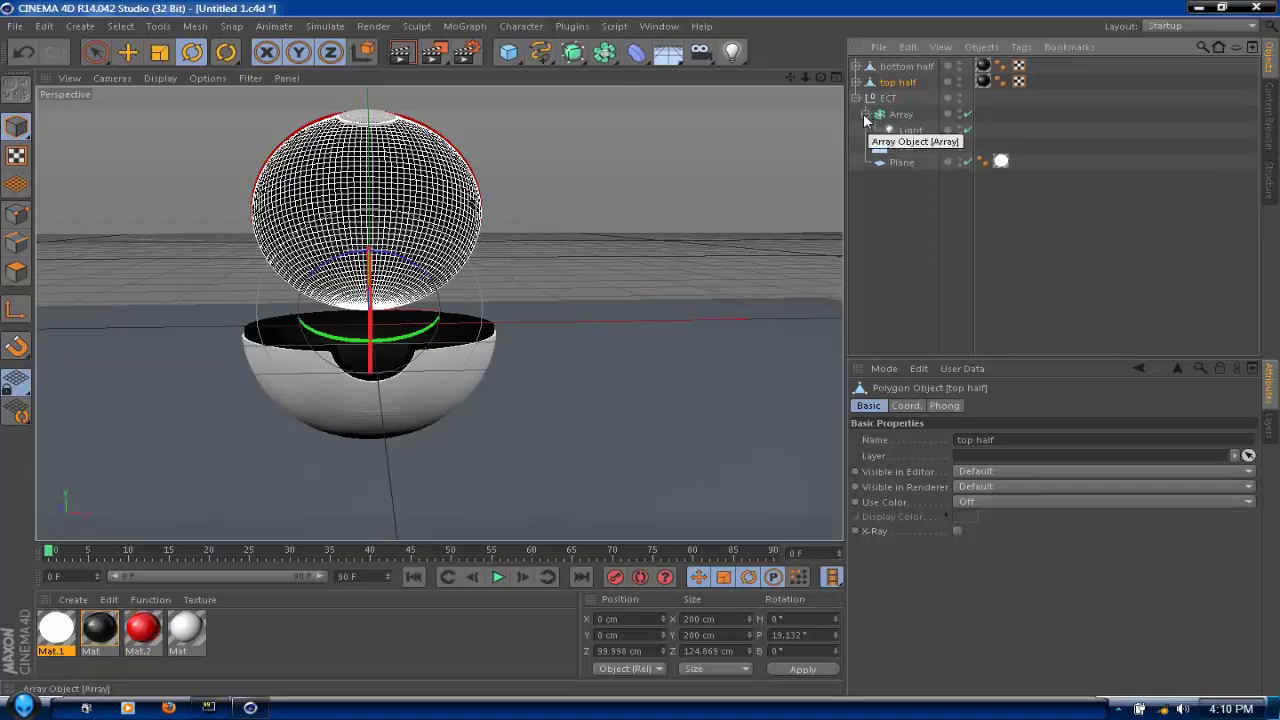
pyautogui.click(865, 114)
# - Review the output, anti-aliasing and ambient occlusion render settings, and render the active view of the open ball
pyautogui.moveTo(790, 77); pyautogui.dragTo(936, 122)
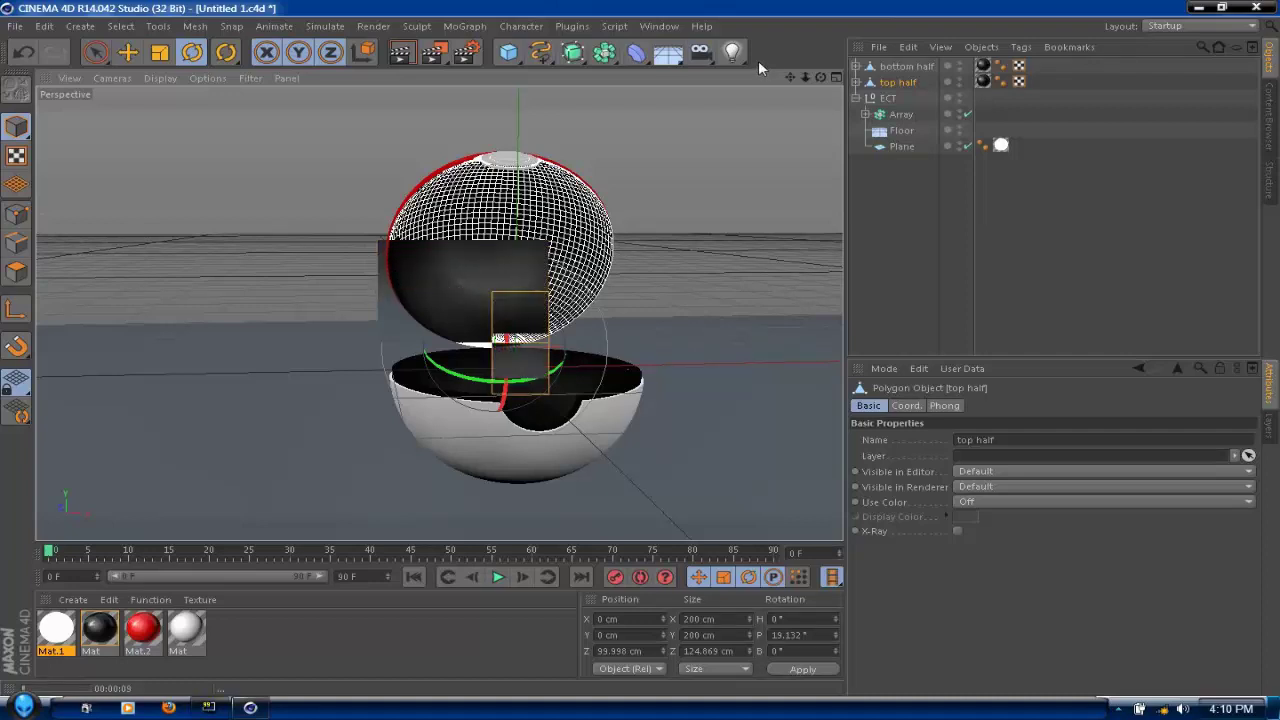
pyautogui.click(465, 52)
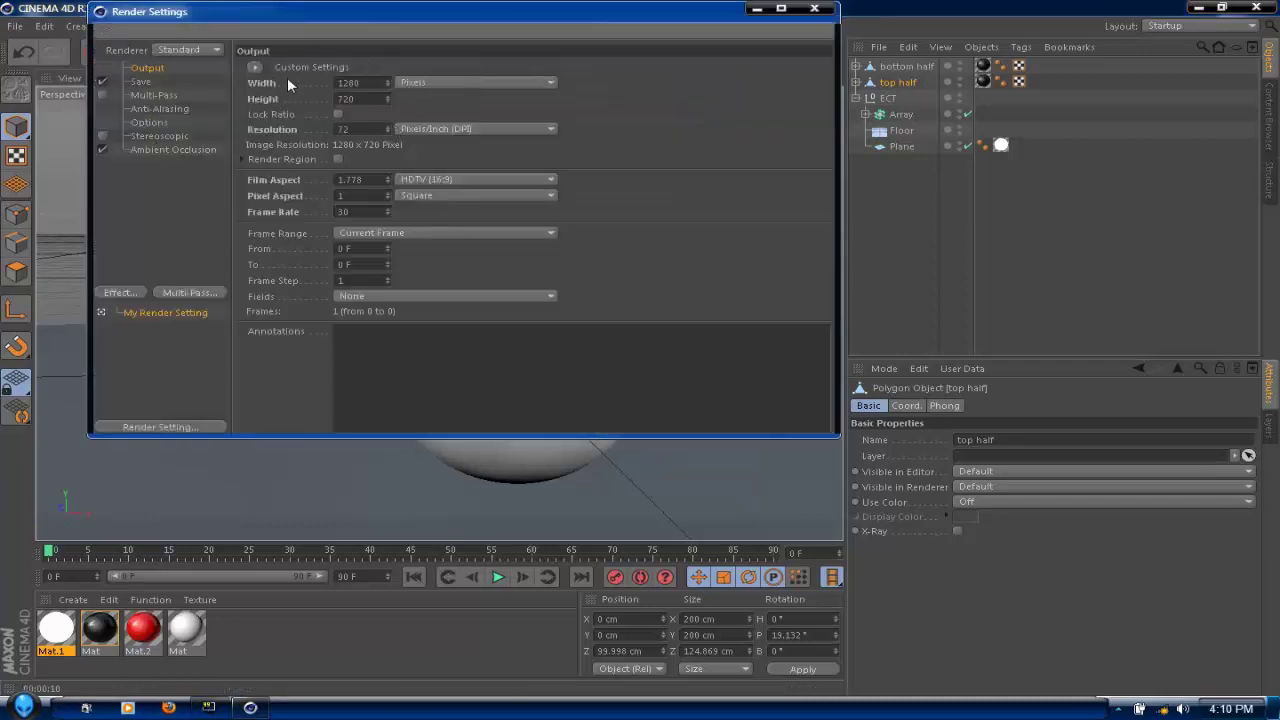
pyautogui.click(155, 109)
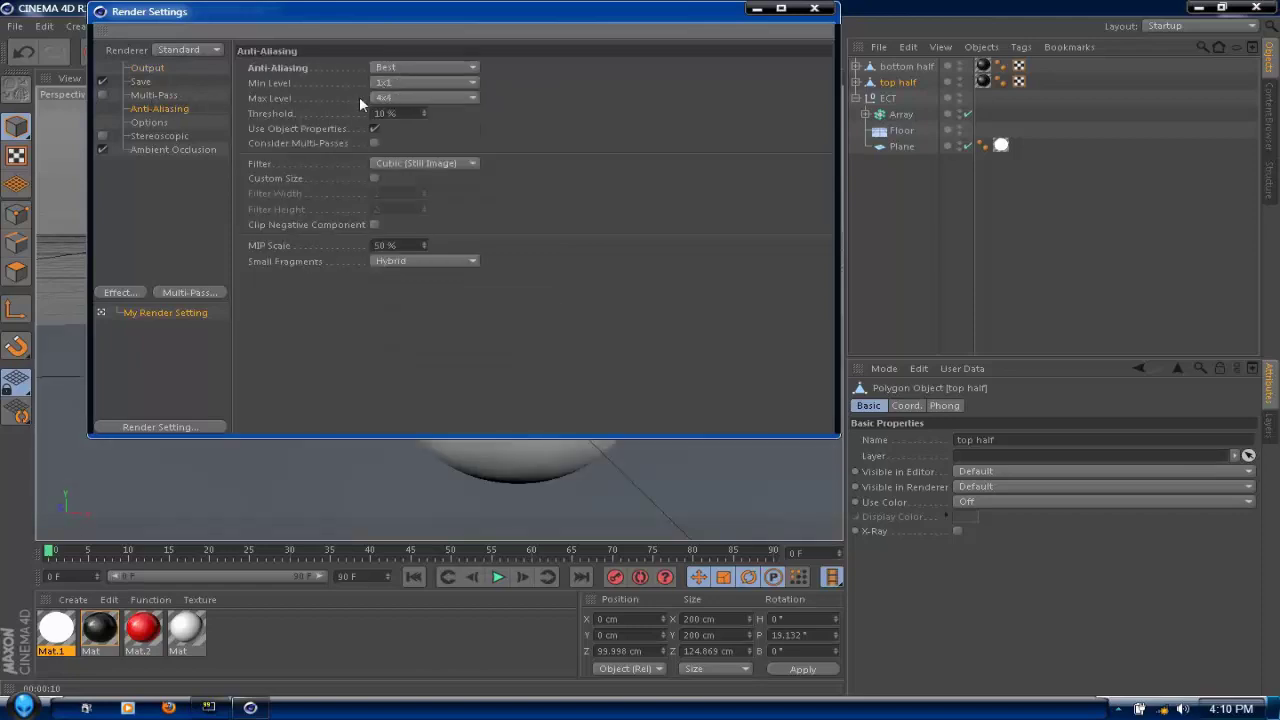
pyautogui.click(174, 149)
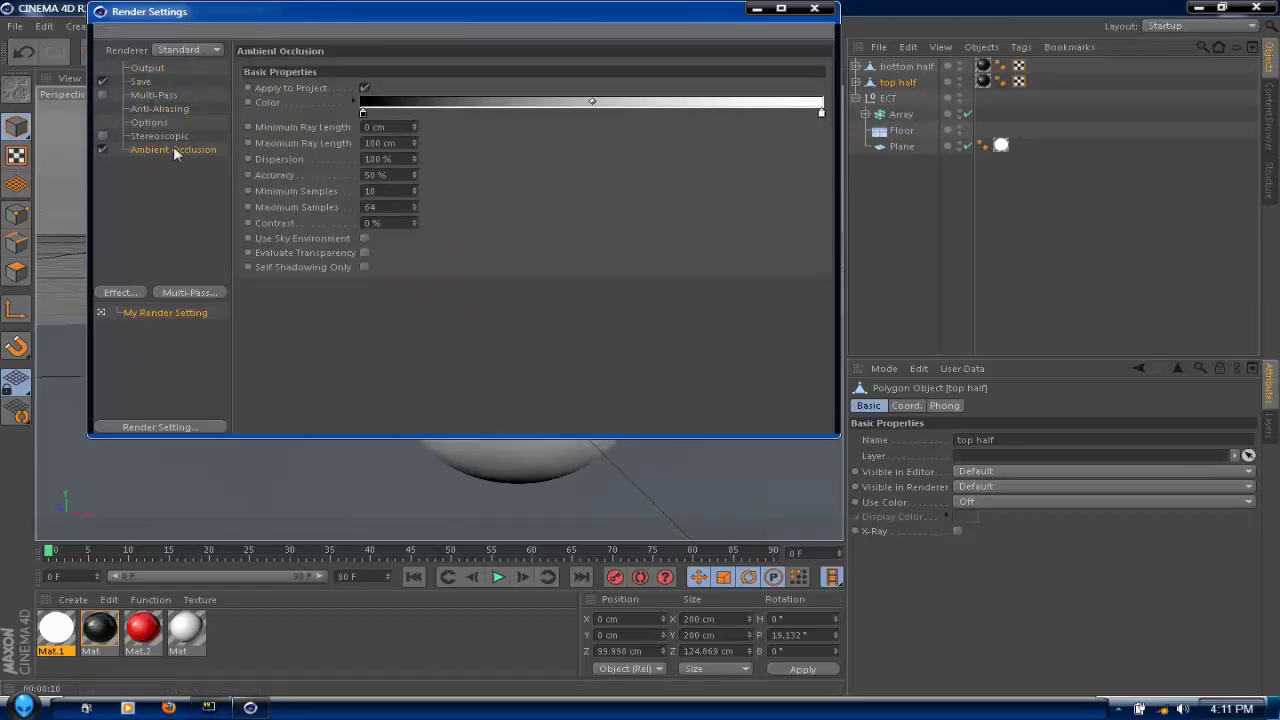
pyautogui.click(814, 8)
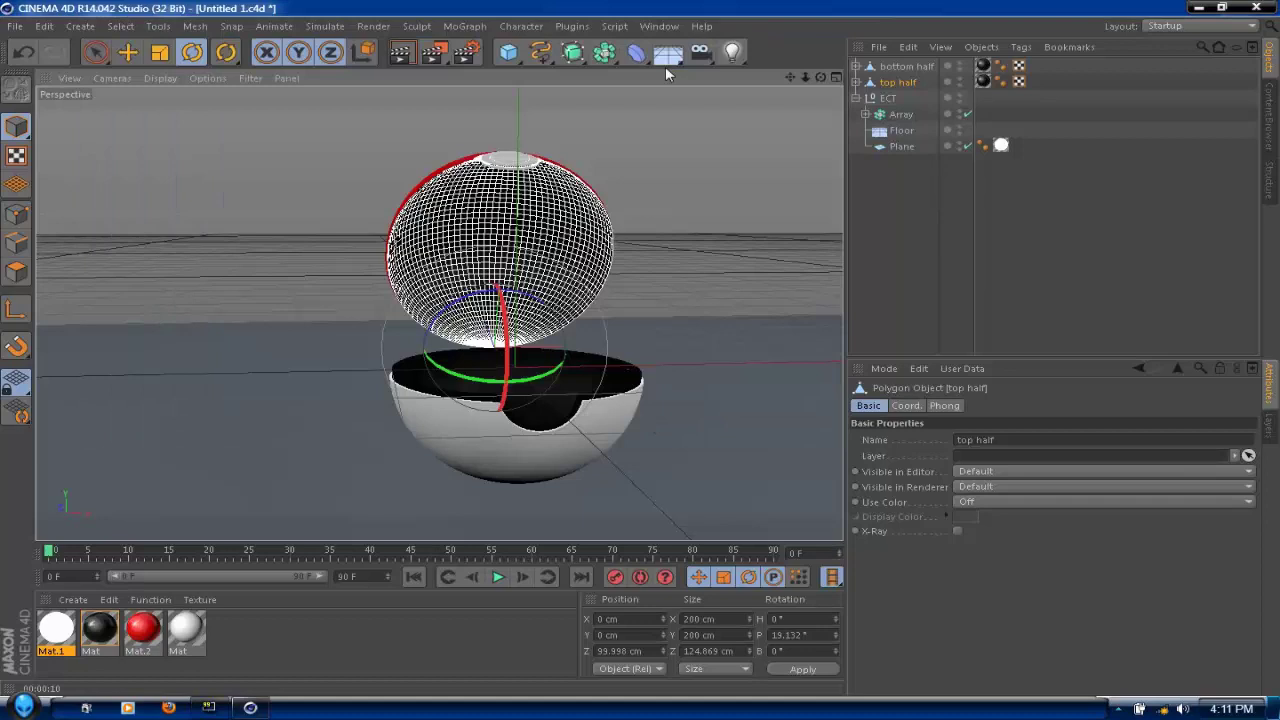
pyautogui.click(401, 56)
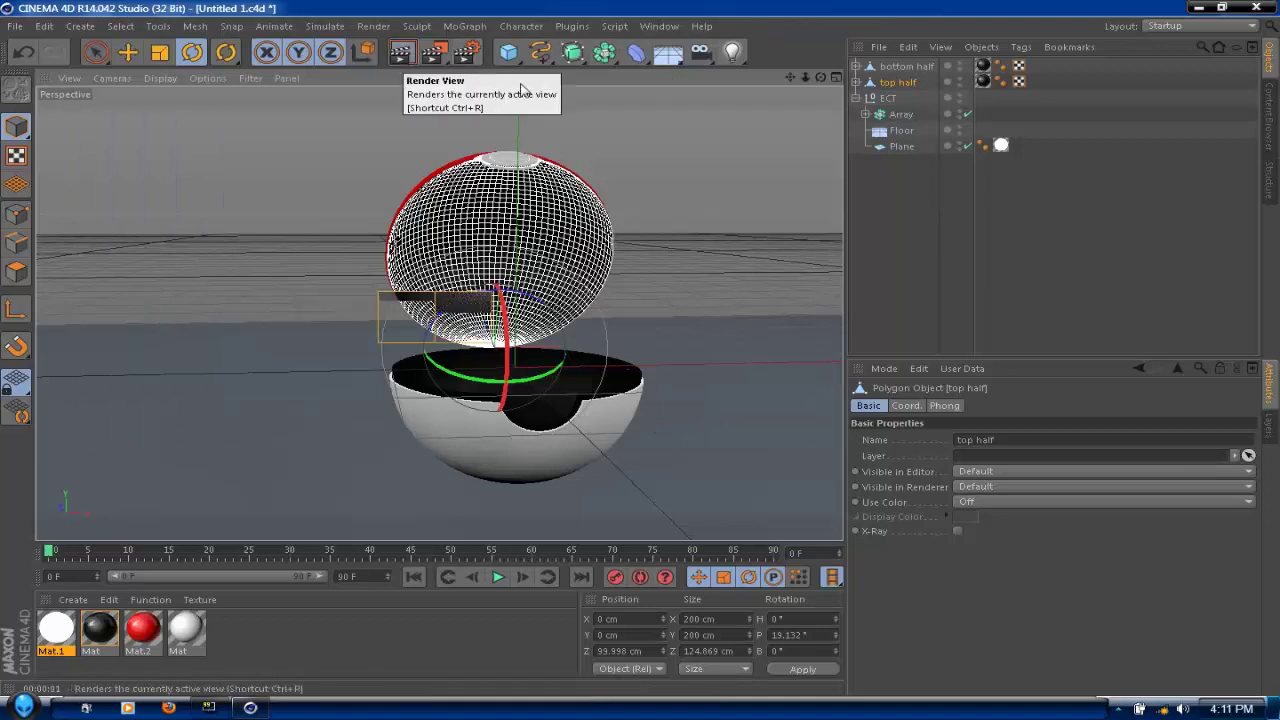